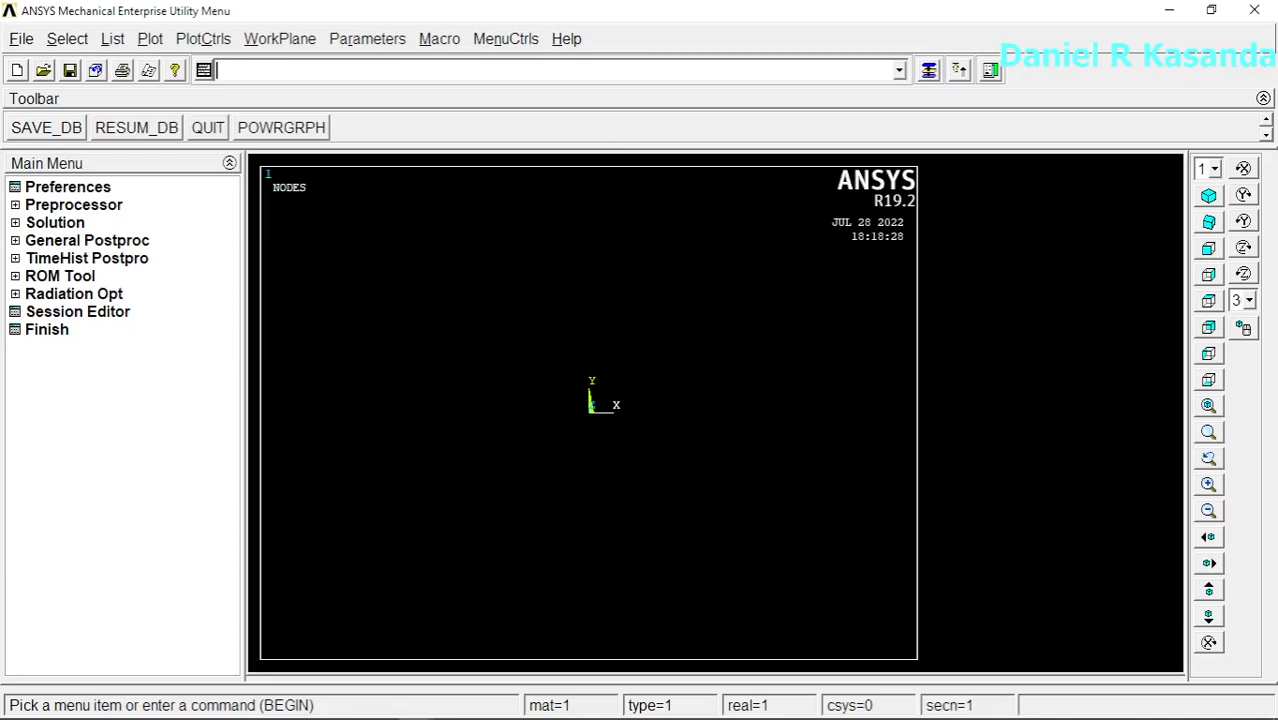
Step: Check the dimensioned plate sketch in Paint 3D, and filter the ANSYS preferences to the Structural discipline with h-Method
{"action": "left_click", "coordinate": [347, 704]}
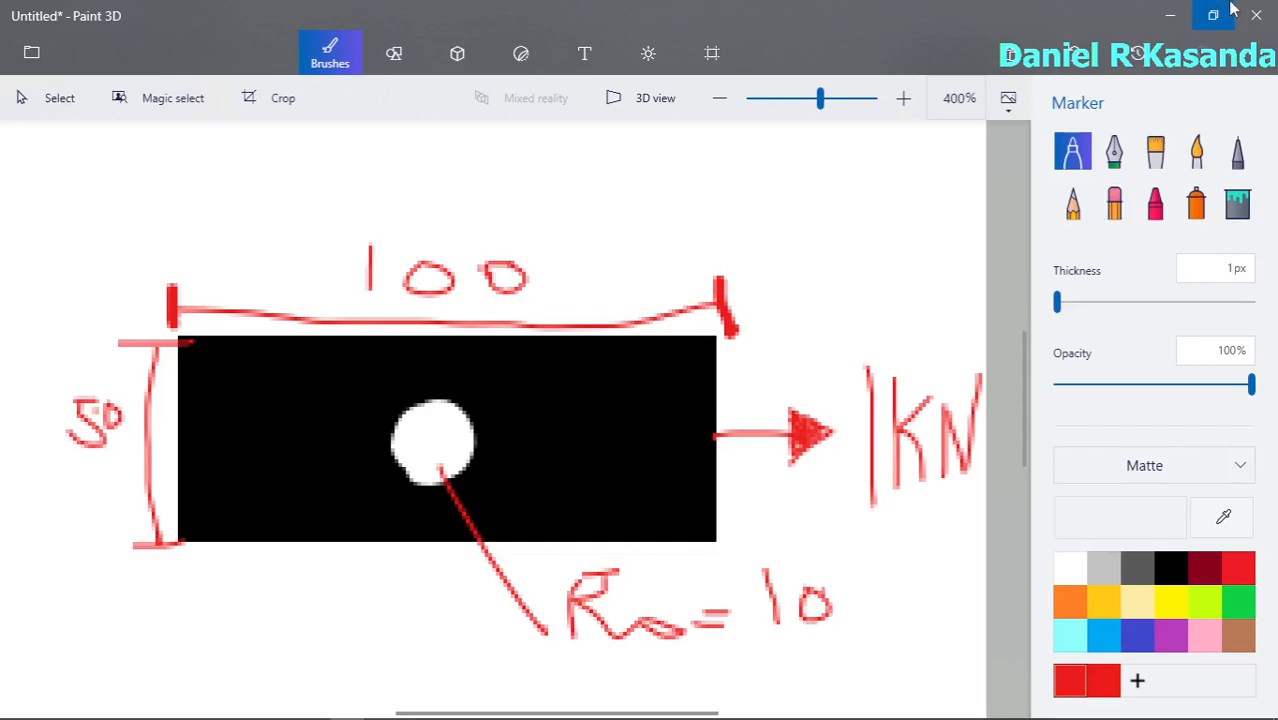
{"action": "left_click", "coordinate": [1172, 18]}
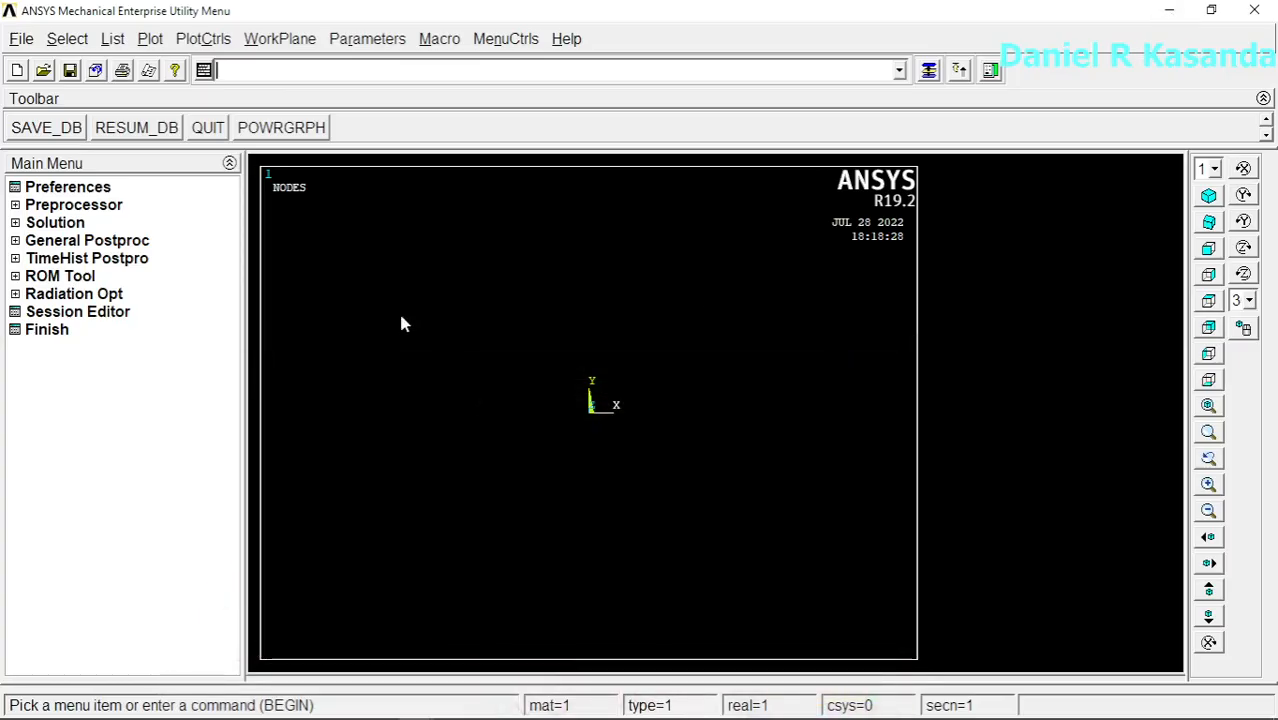
{"action": "left_click", "coordinate": [68, 188]}
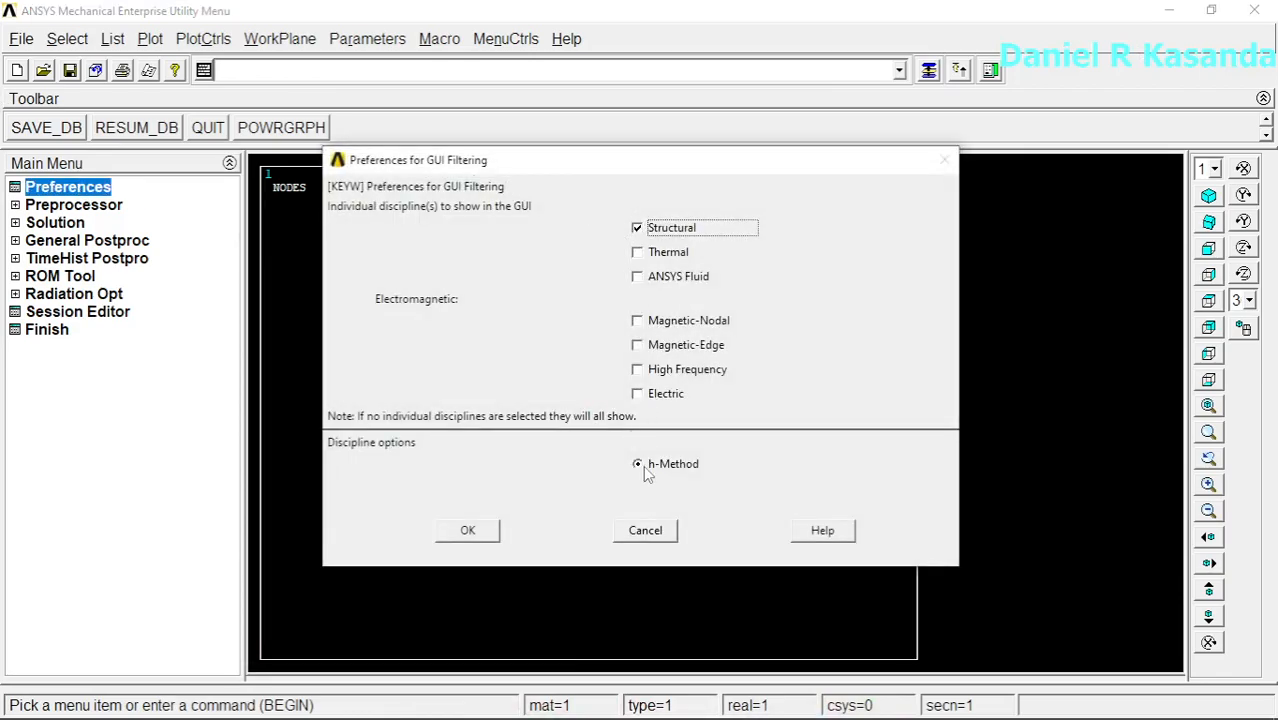
{"action": "left_click", "coordinate": [468, 530]}
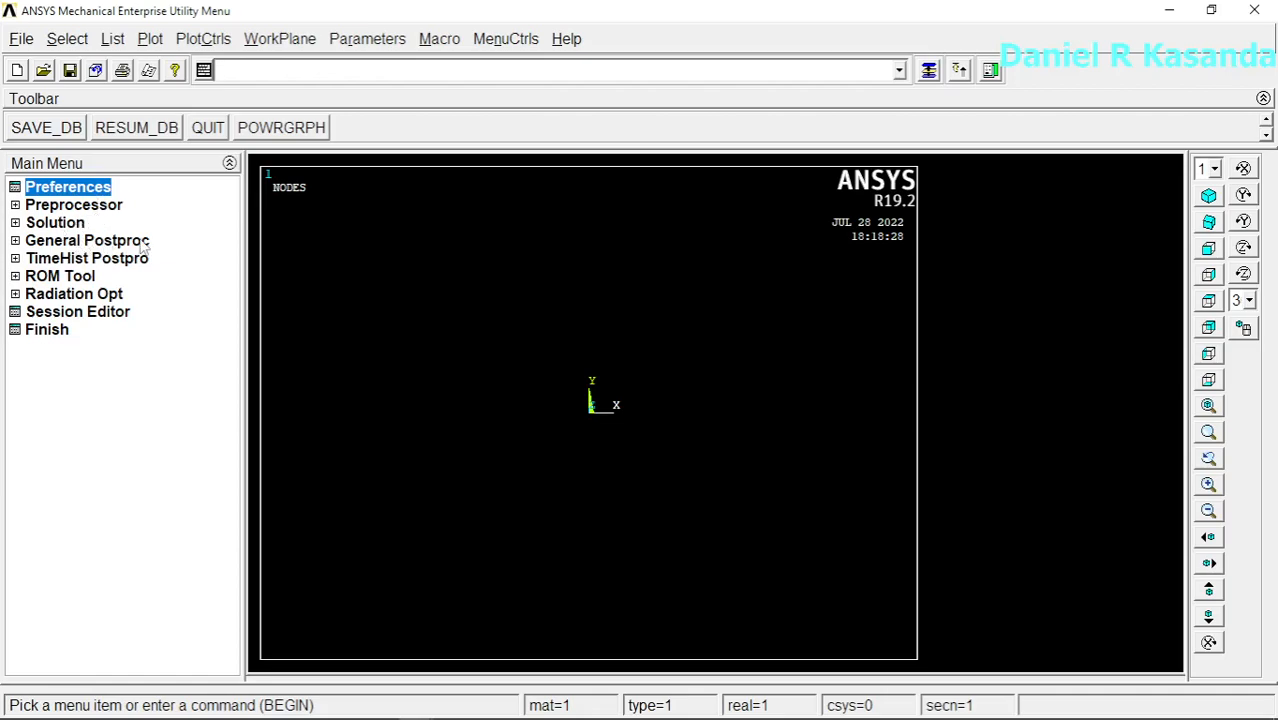
{"action": "left_click", "coordinate": [82, 205]}
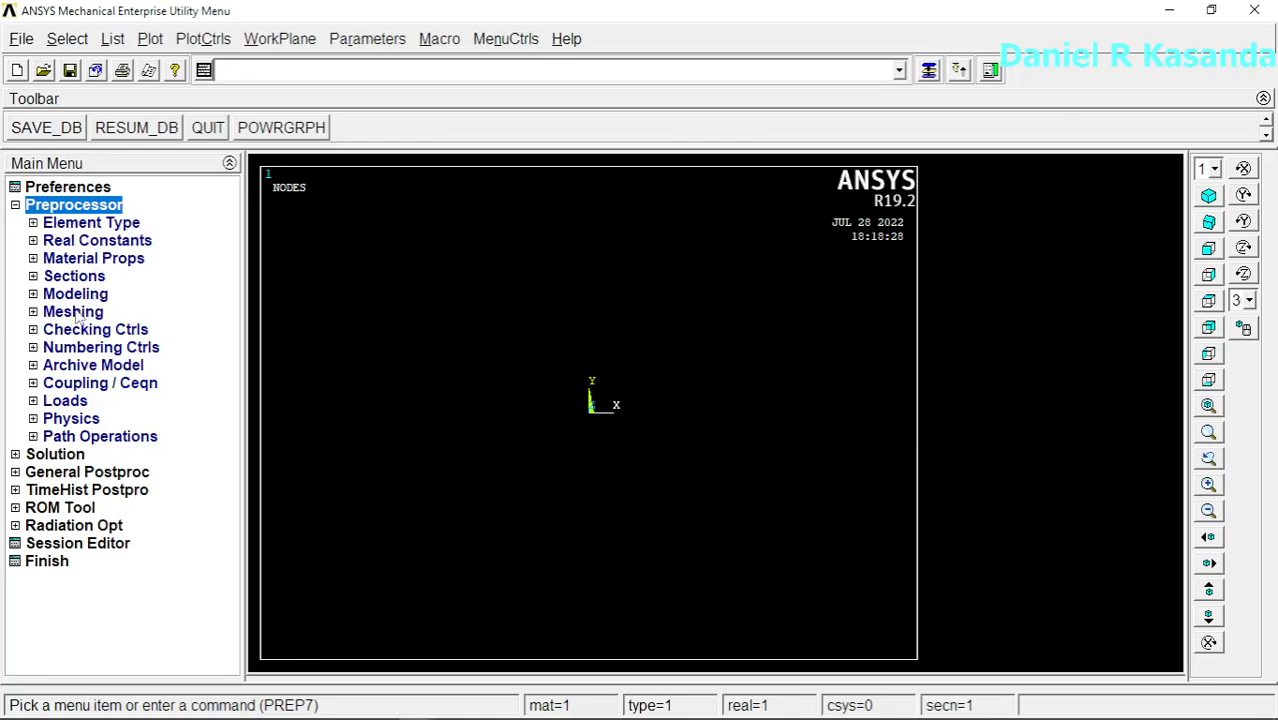
{"action": "left_click", "coordinate": [38, 456]}
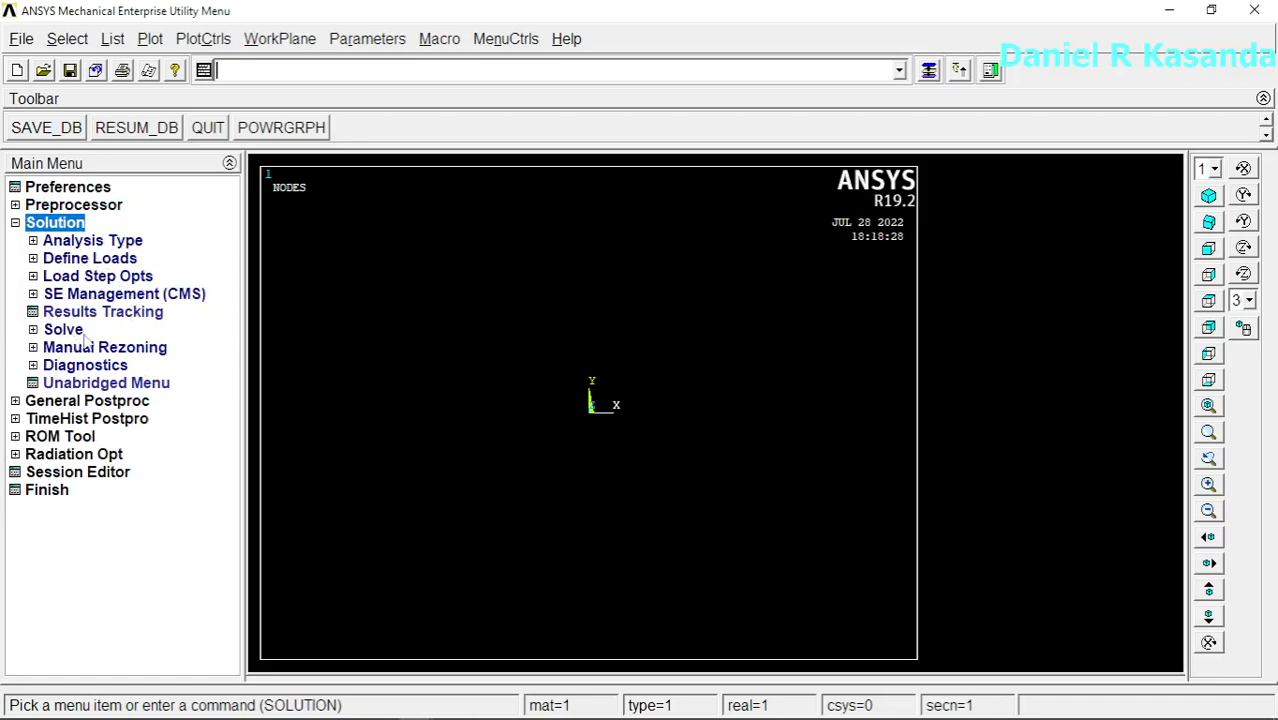
{"action": "left_click", "coordinate": [15, 400]}
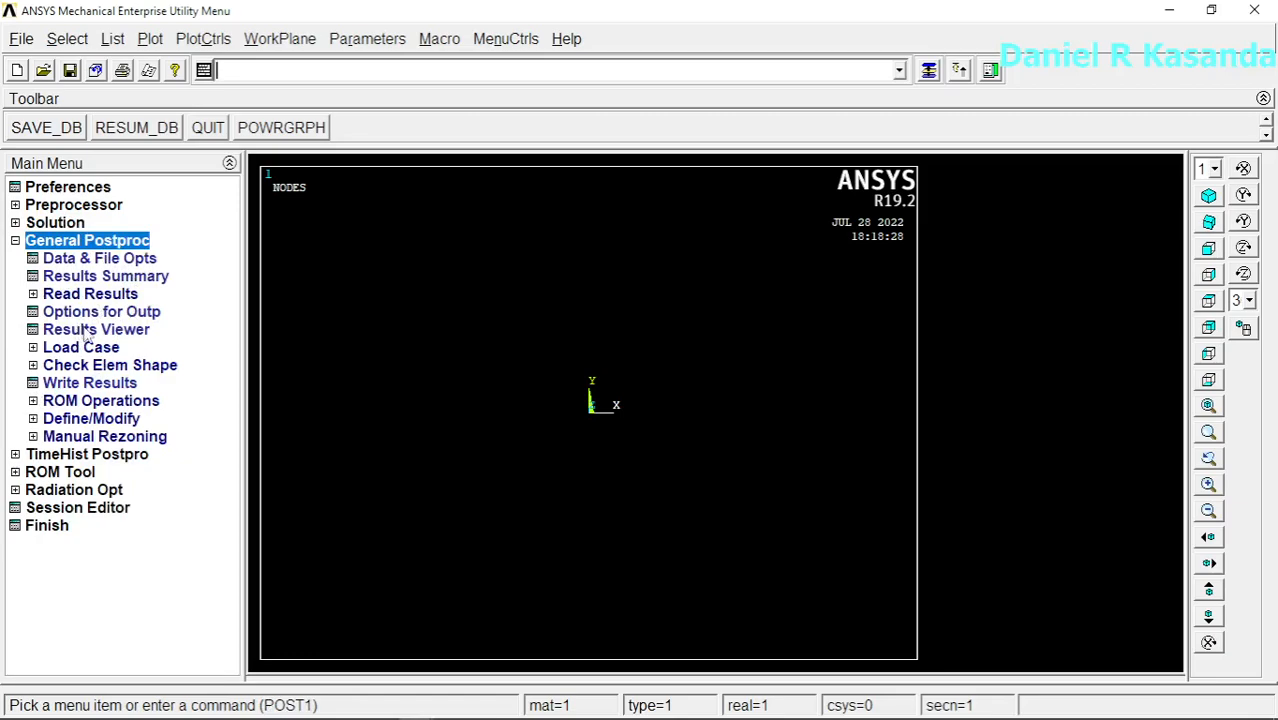
Step: Add a structural Solid 8 node 183 element with element type reference number 1
{"action": "left_click", "coordinate": [83, 205]}
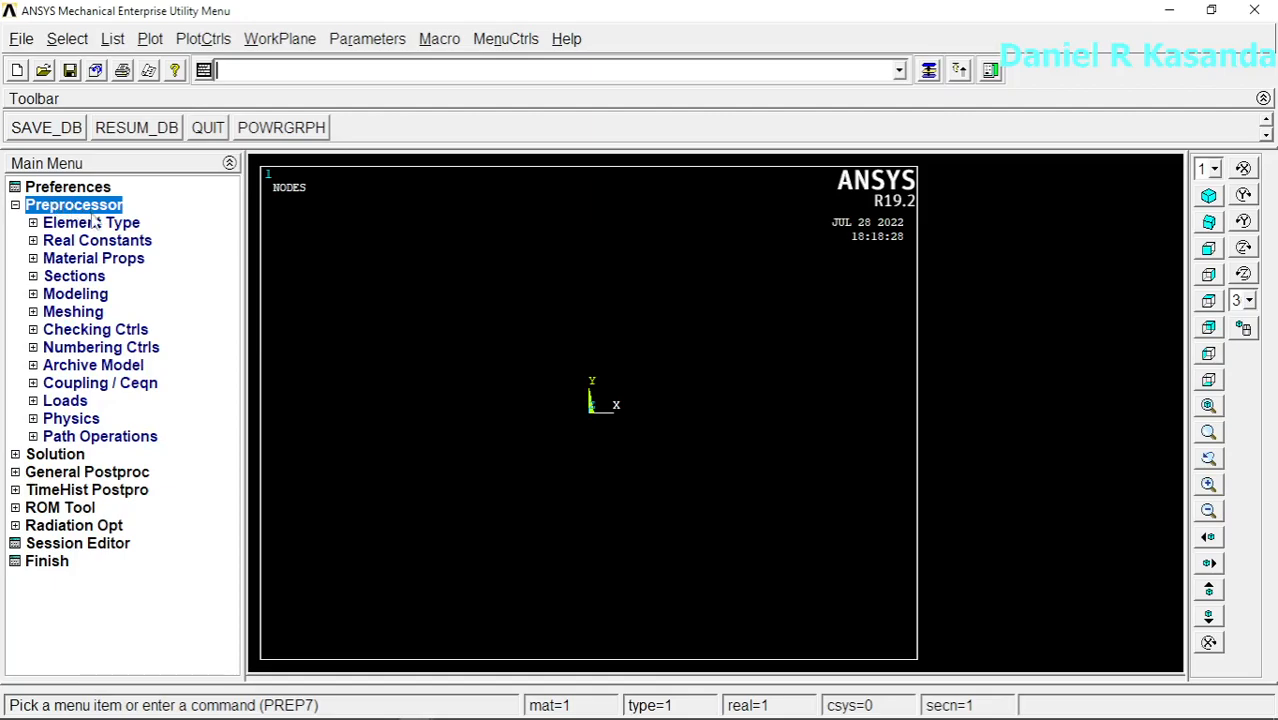
{"action": "left_click", "coordinate": [95, 222]}
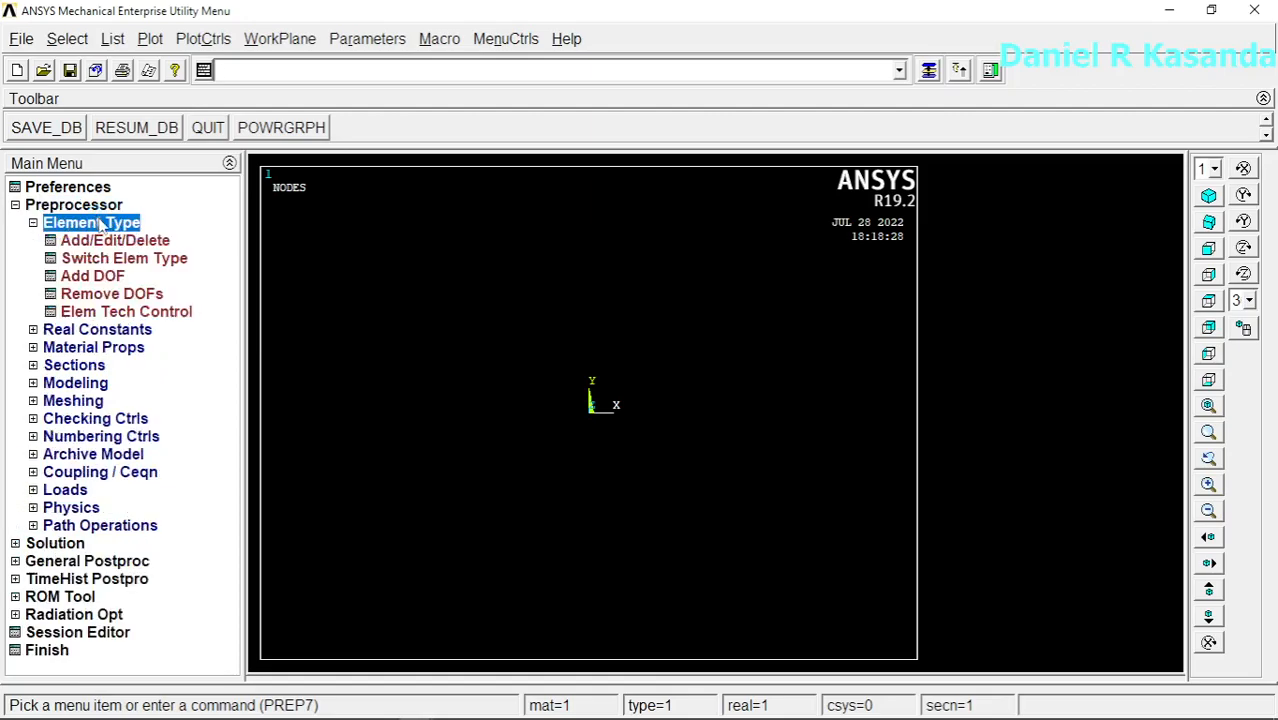
{"action": "left_click", "coordinate": [115, 241]}
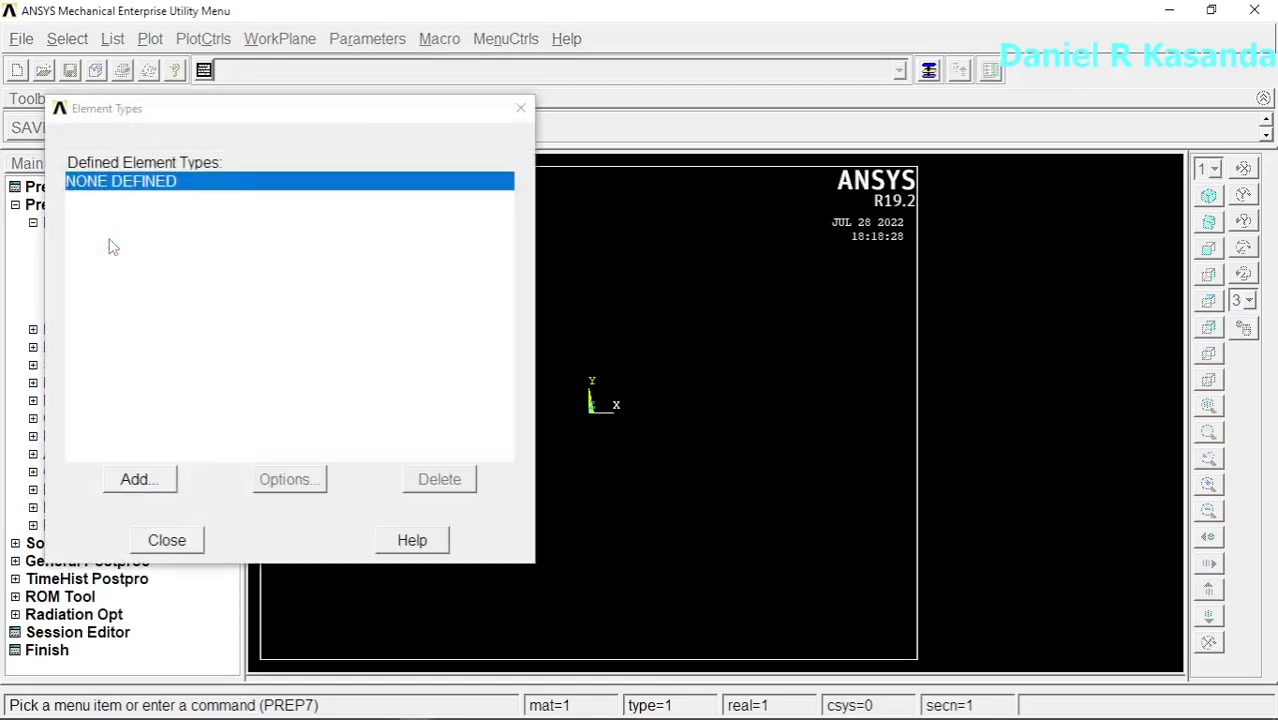
{"action": "left_click", "coordinate": [138, 480]}
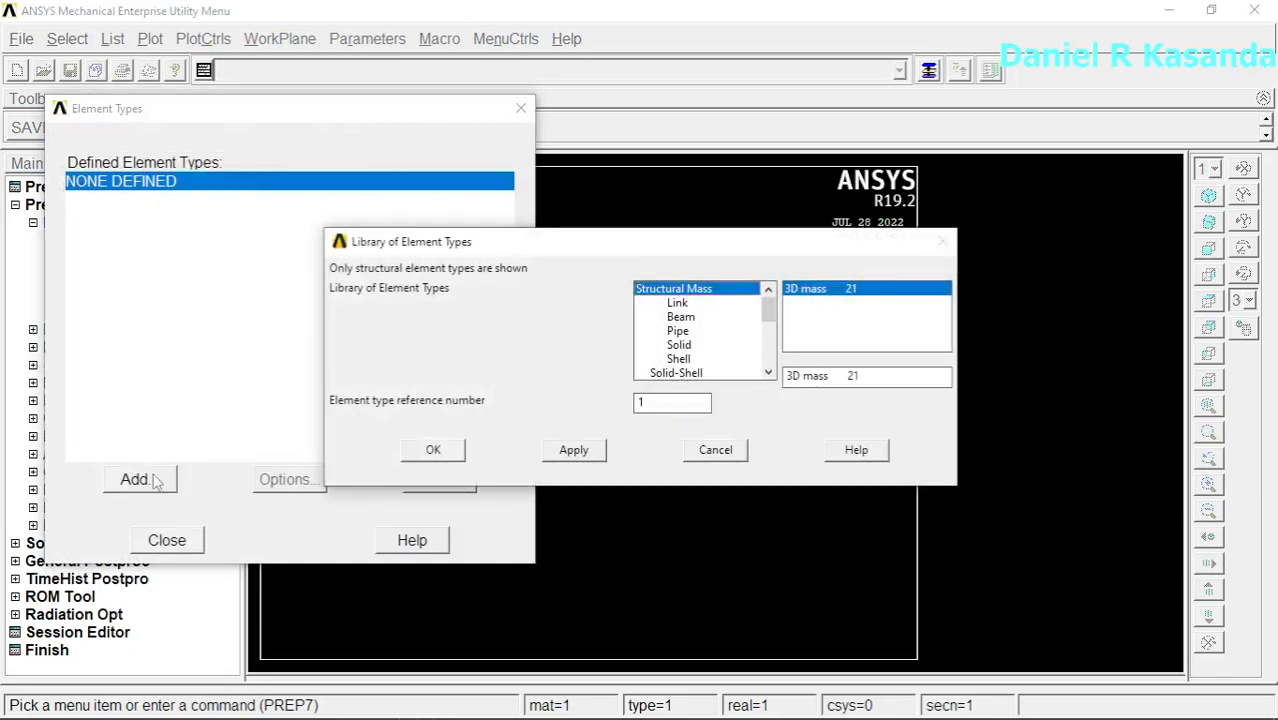
{"action": "left_click", "coordinate": [681, 346]}
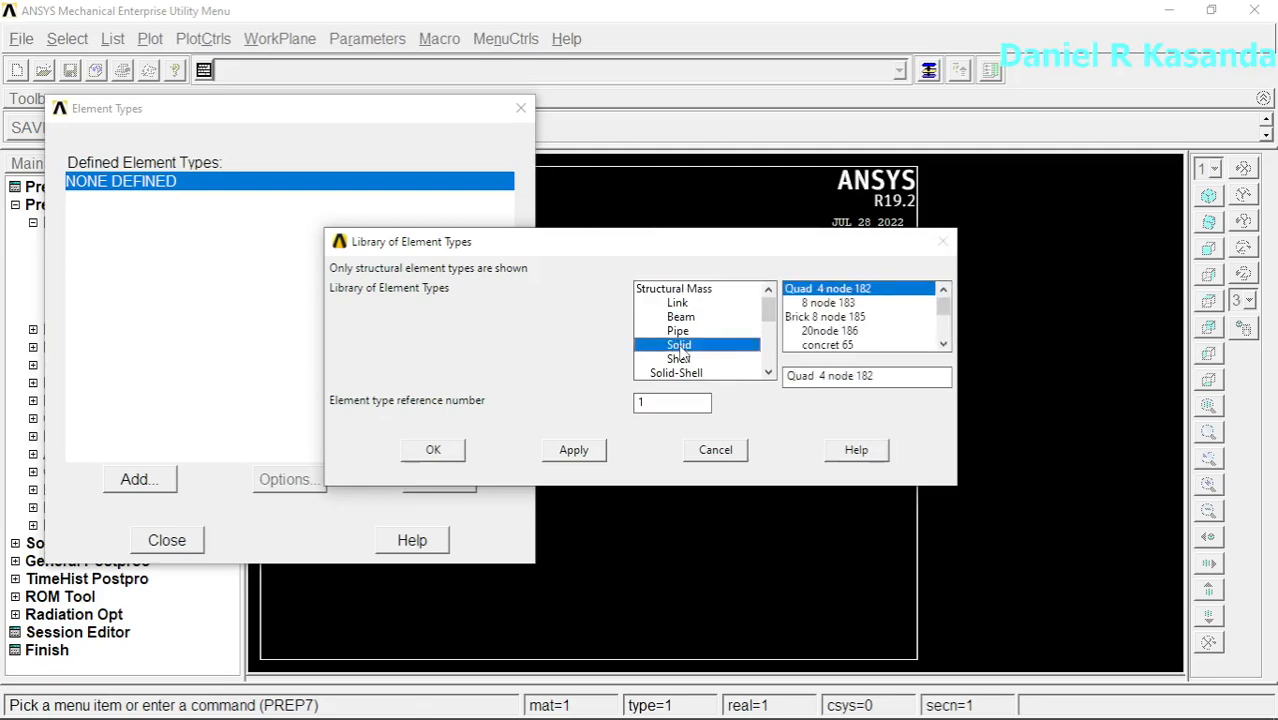
{"action": "left_click", "coordinate": [830, 304]}
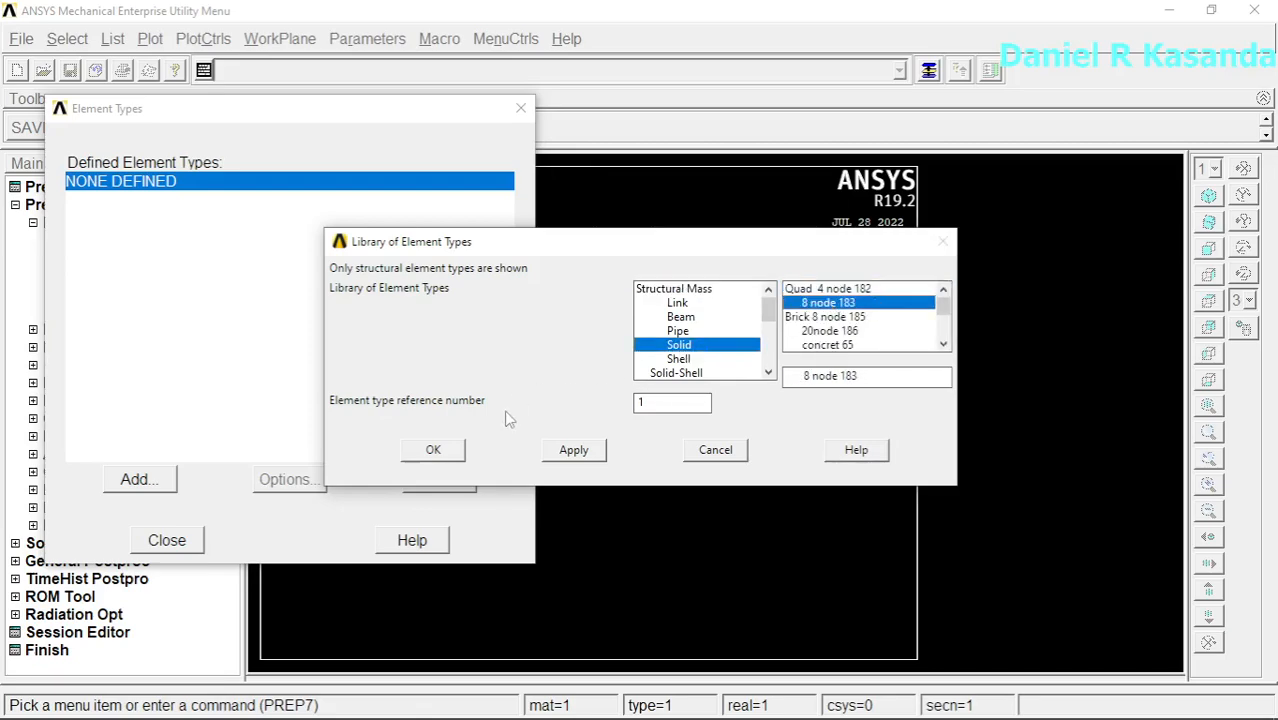
{"action": "left_click", "coordinate": [447, 451]}
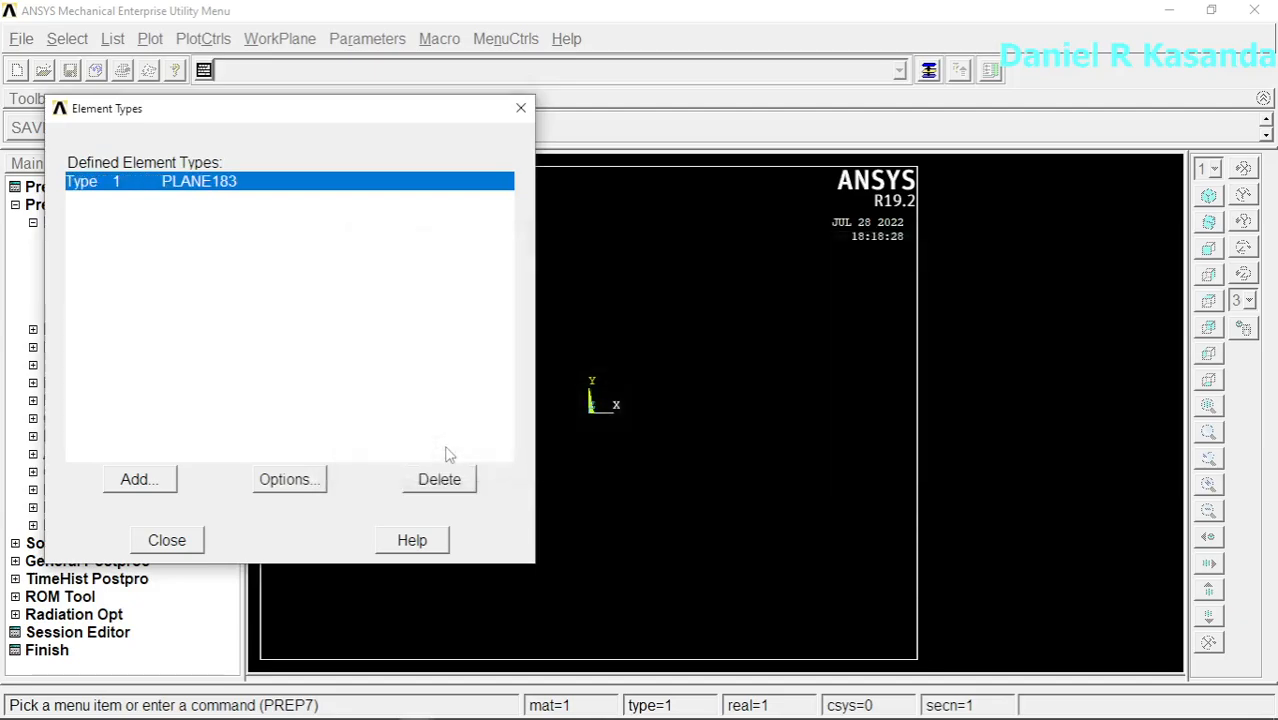
Step: Set the PLANE183 element behavior to Plane strs w/thk and finish the element type definition
{"action": "left_click", "coordinate": [288, 481]}
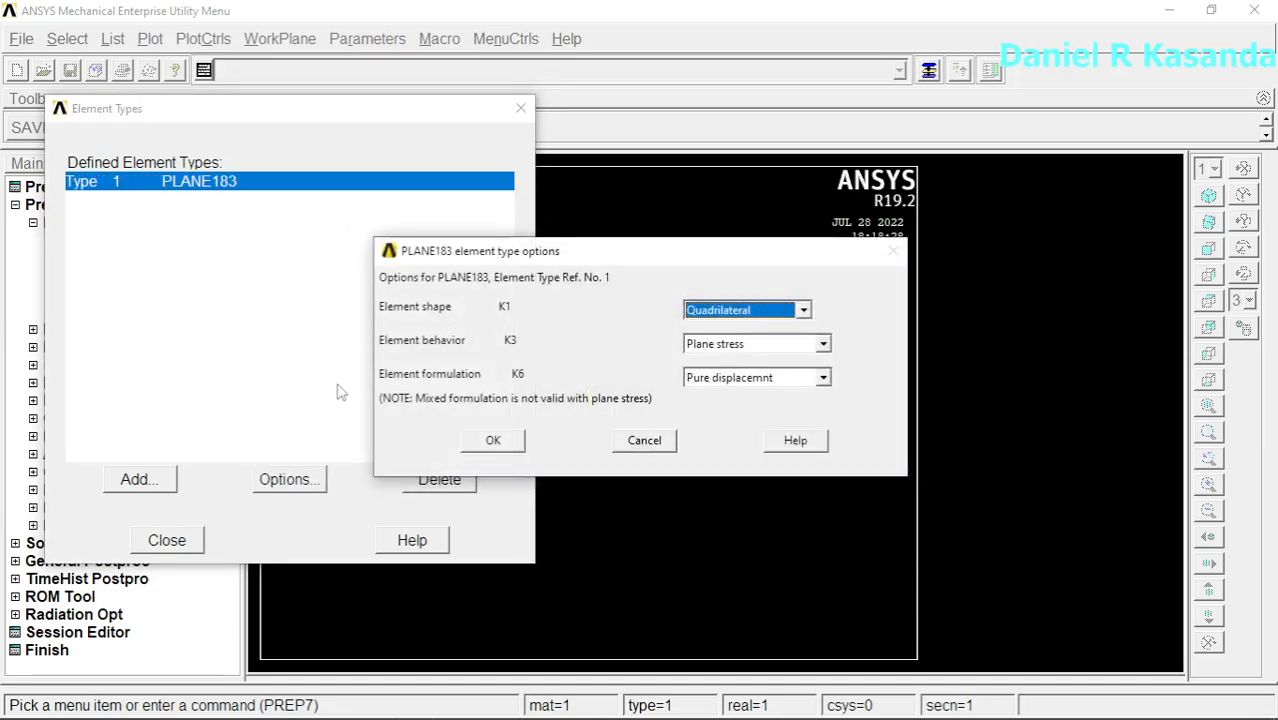
{"action": "left_click", "coordinate": [823, 344]}
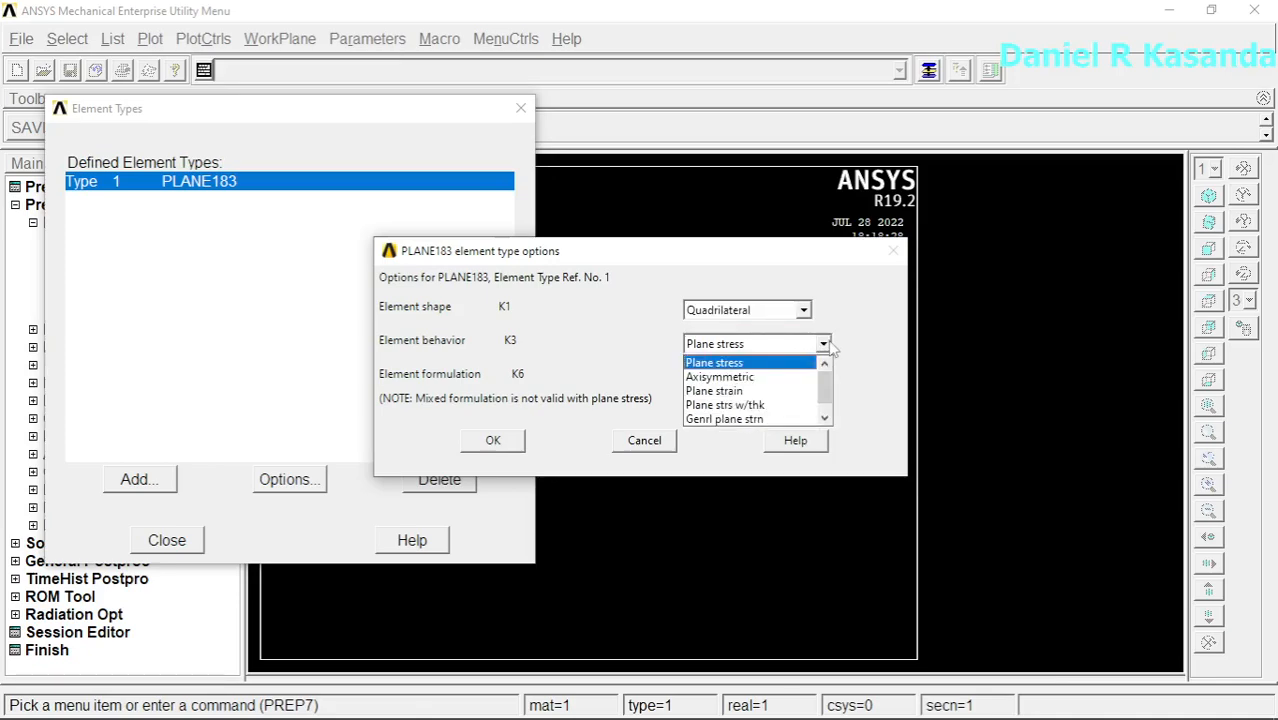
{"action": "left_click", "coordinate": [754, 406]}
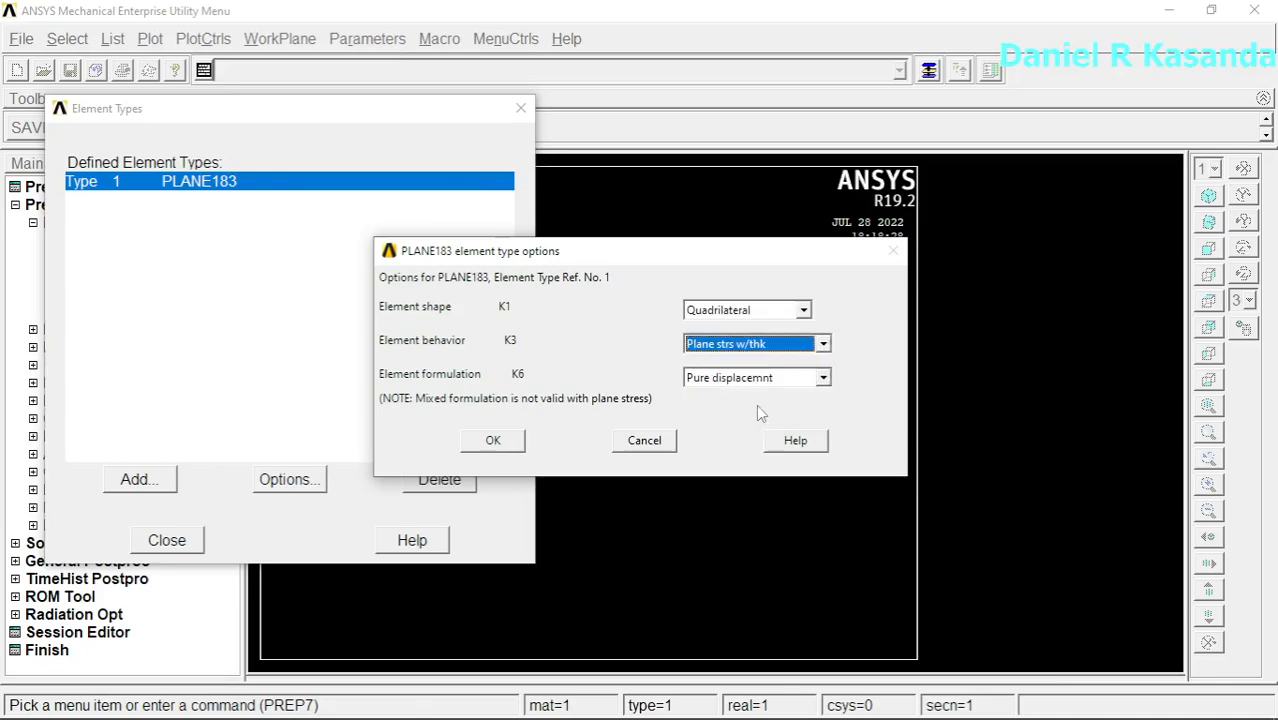
{"action": "left_click", "coordinate": [493, 440]}
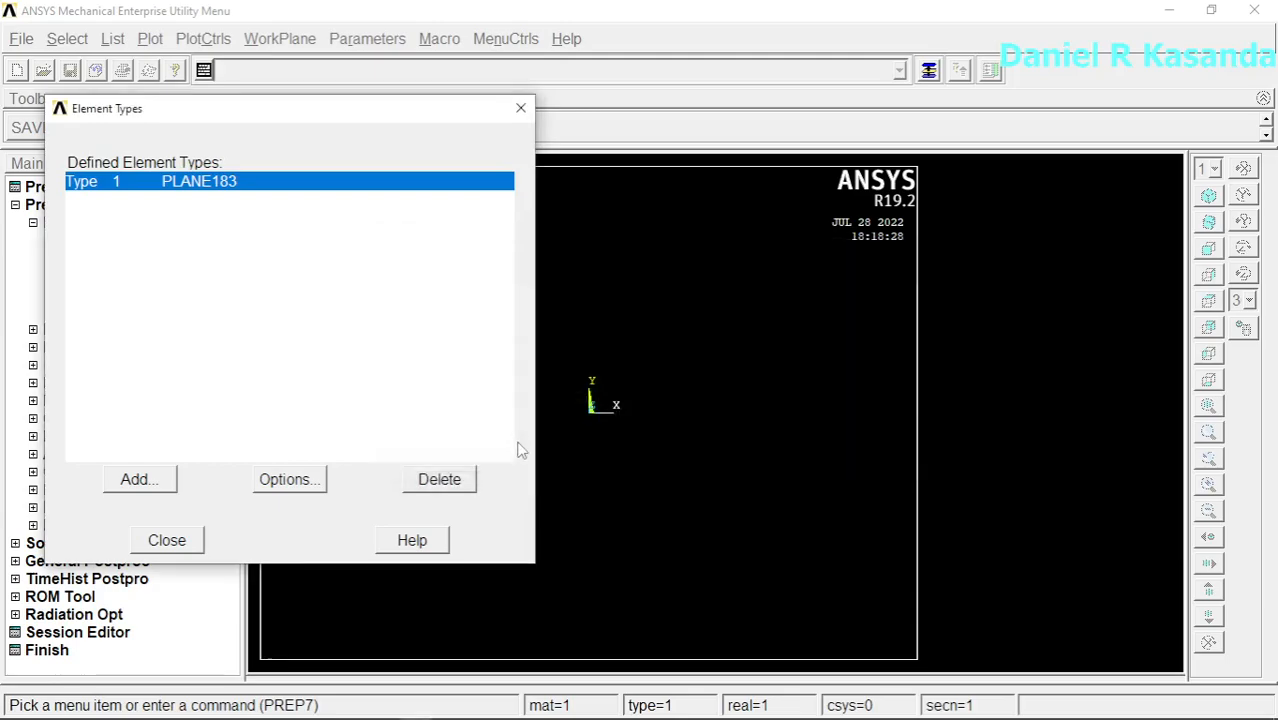
{"action": "left_click", "coordinate": [186, 540]}
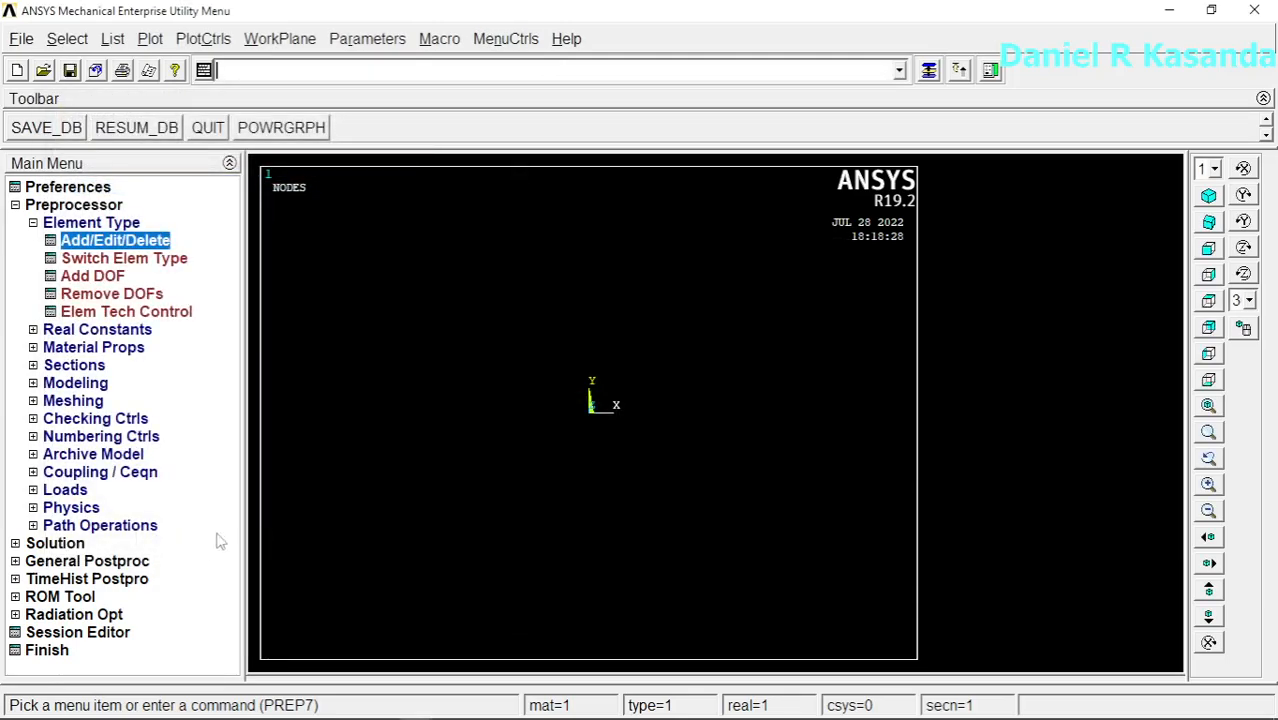
Step: Add real constant set 1 for the PLANE183 element with a thickness of 5
{"action": "left_click", "coordinate": [135, 331]}
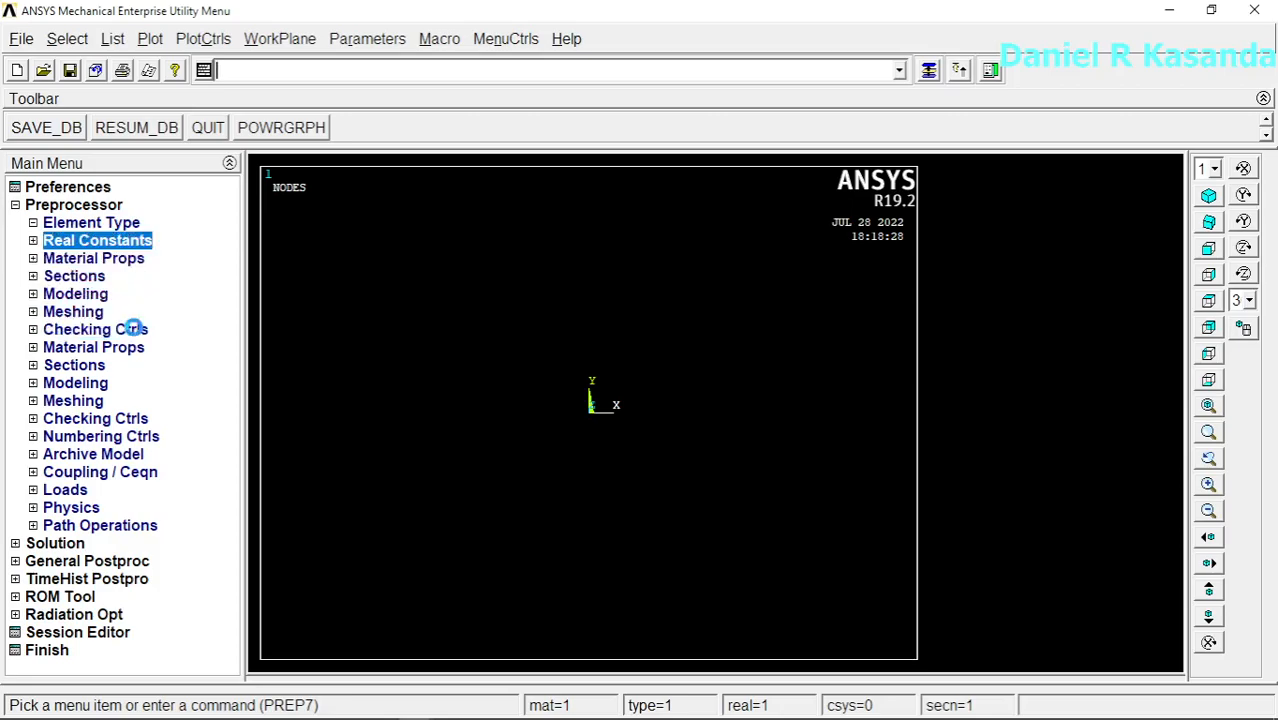
{"action": "left_click", "coordinate": [136, 259]}
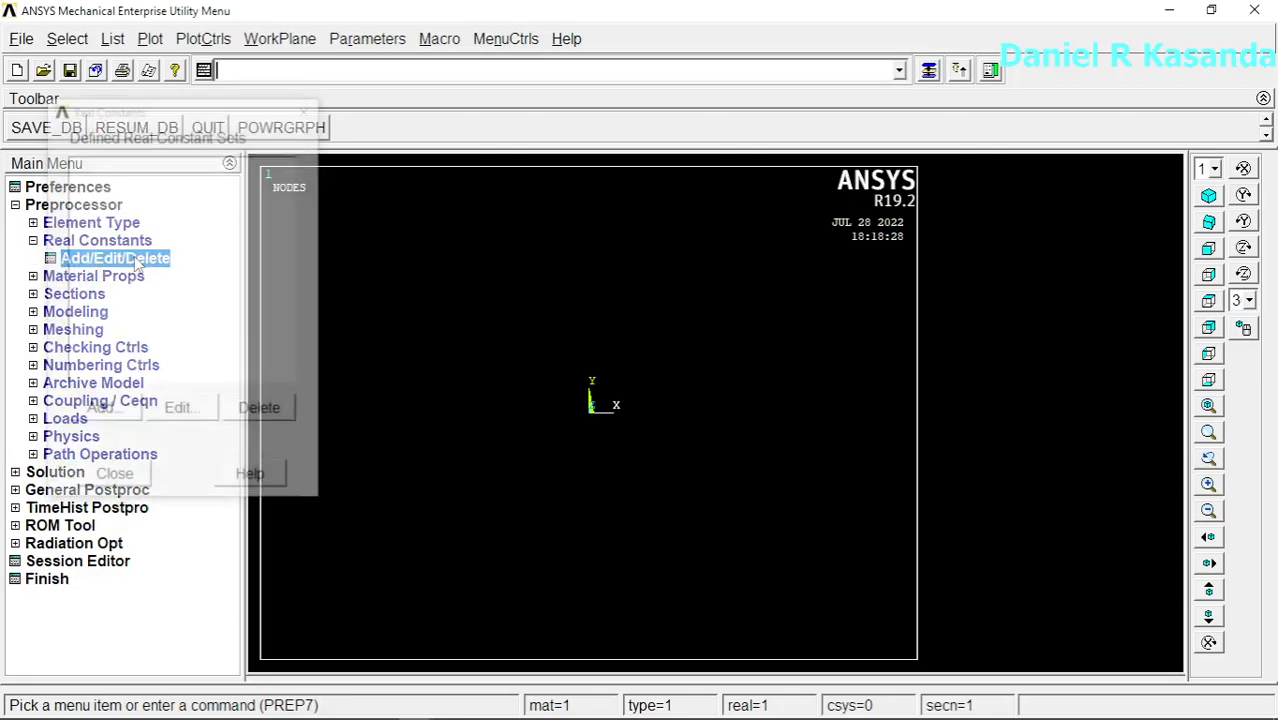
{"action": "left_click", "coordinate": [115, 410]}
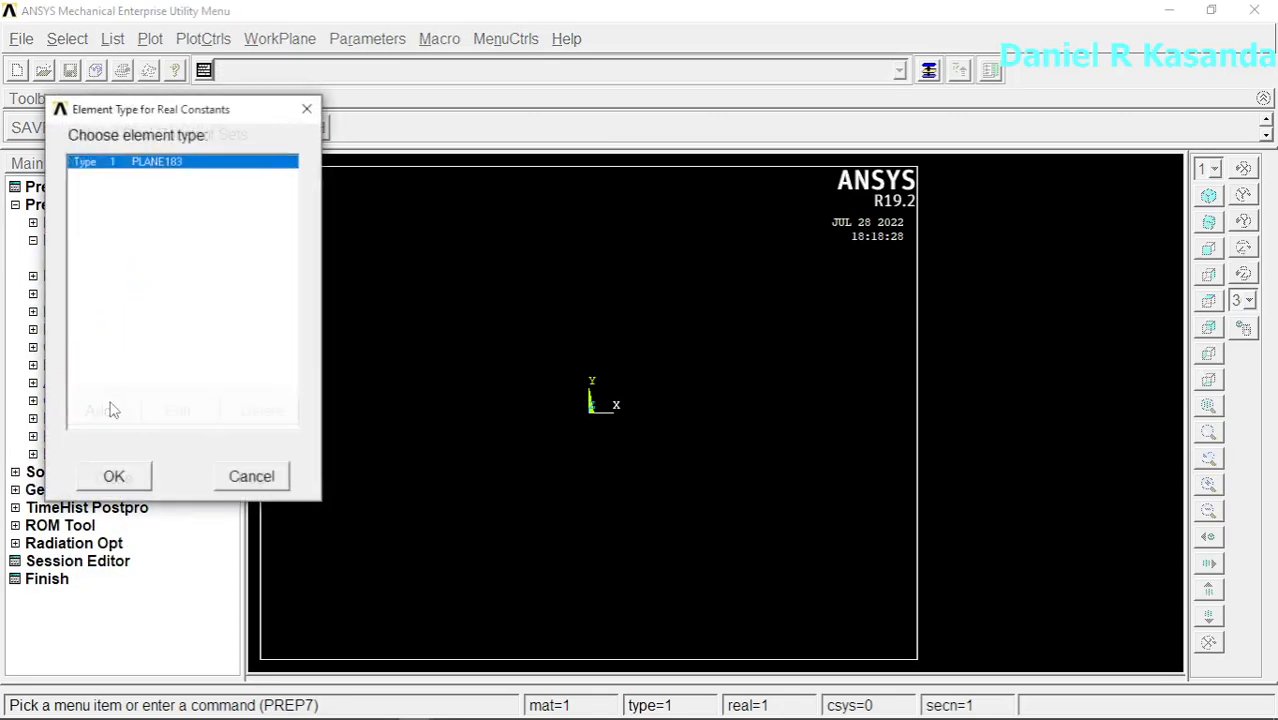
{"action": "left_click", "coordinate": [114, 477]}
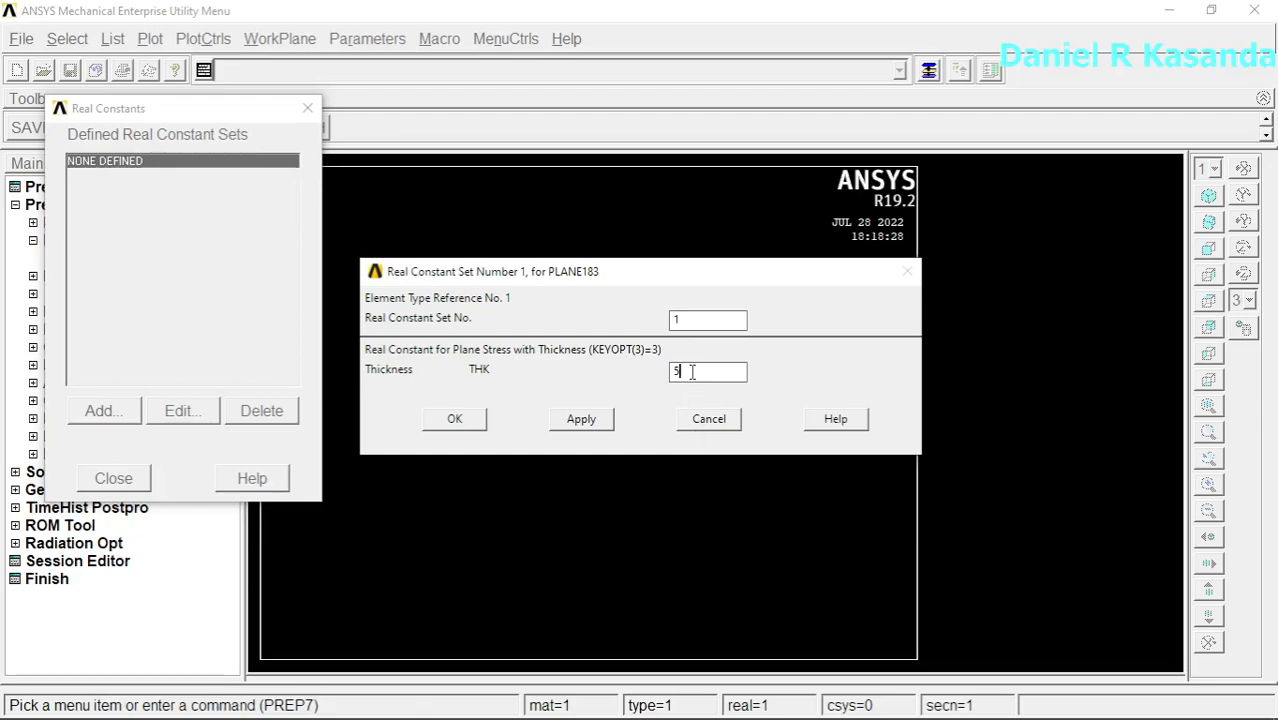
{"action": "left_click", "coordinate": [455, 418]}
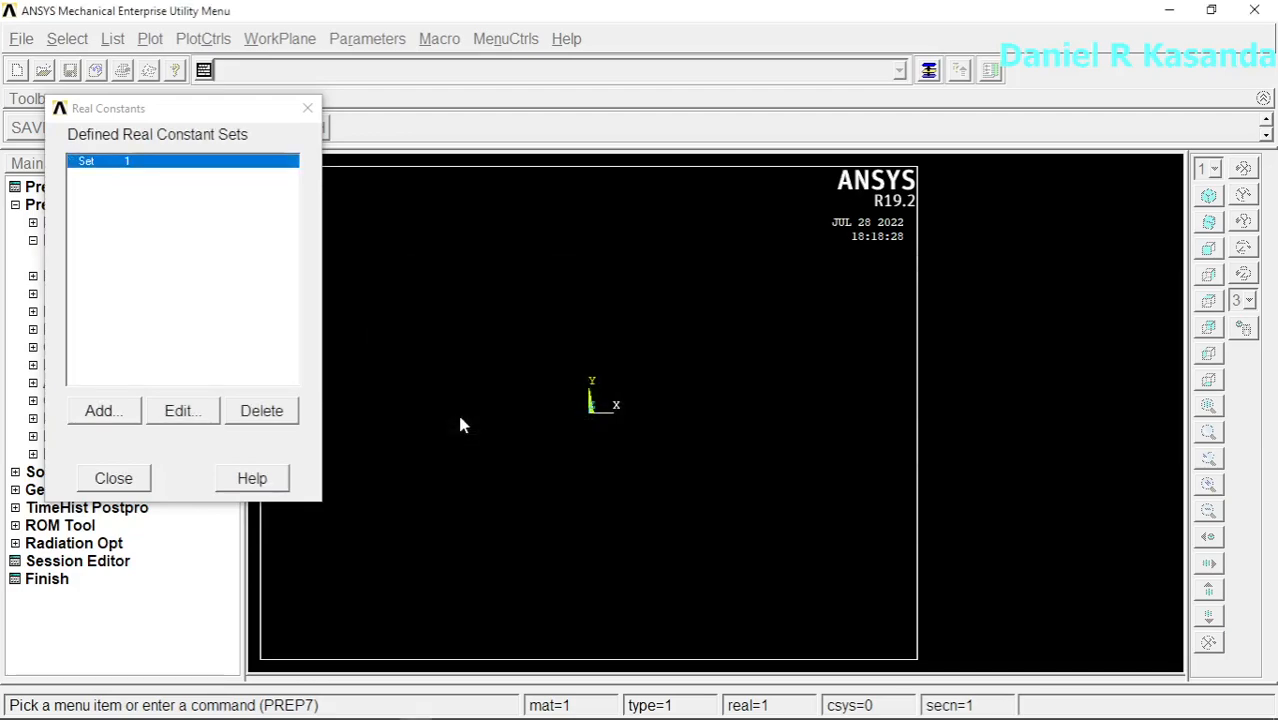
{"action": "left_click", "coordinate": [138, 478]}
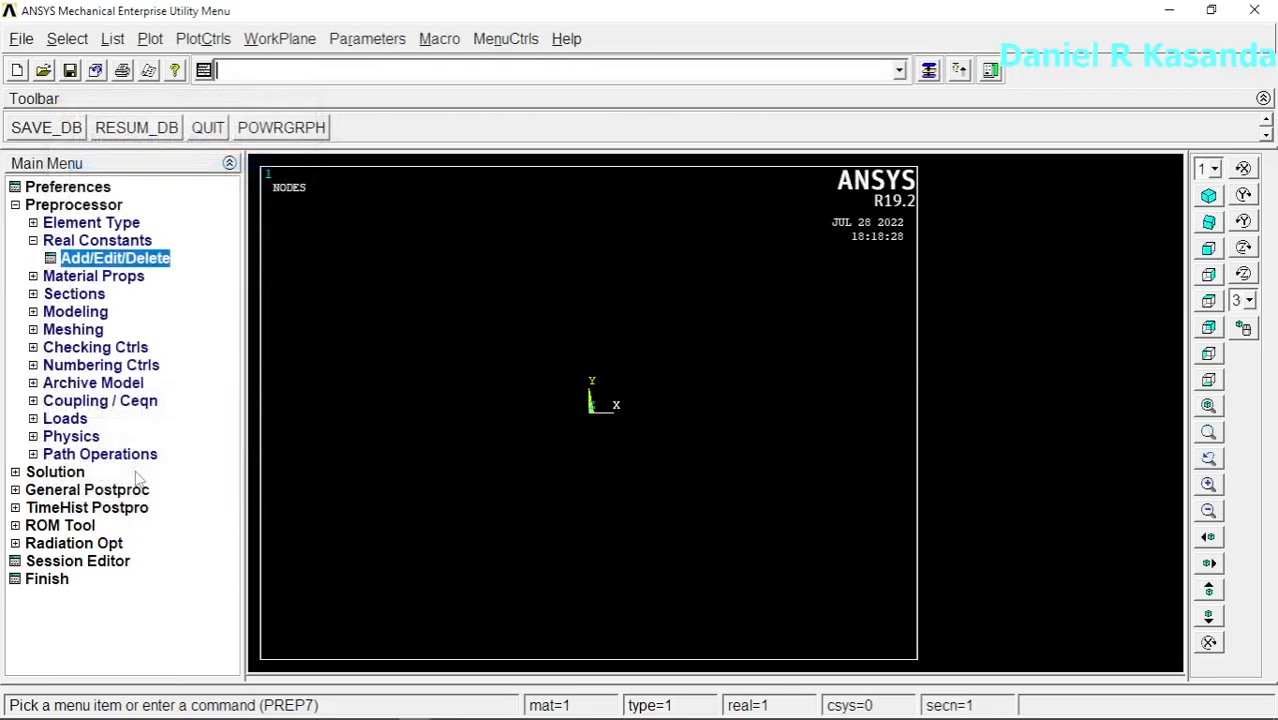
Step: Define material model 1 as structural linear elastic isotropic with EX 120e9 and PRXY 0.3
{"action": "left_click", "coordinate": [134, 278]}
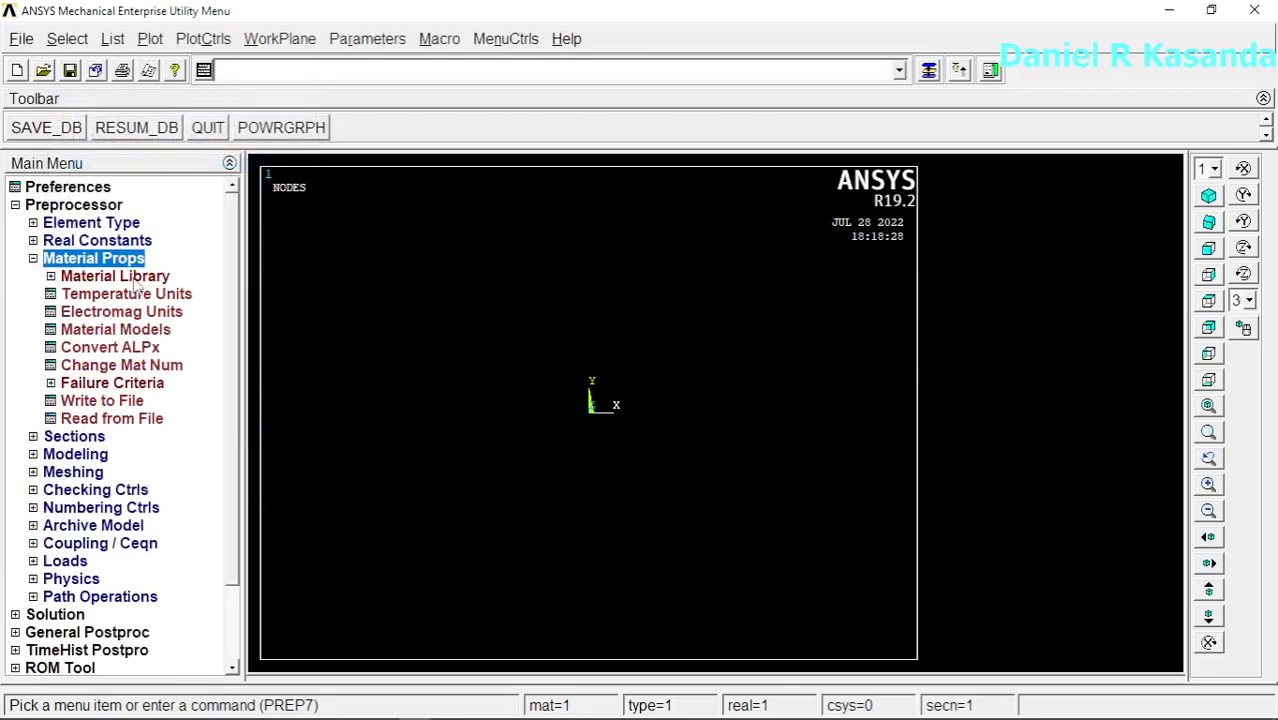
{"action": "left_click", "coordinate": [88, 331]}
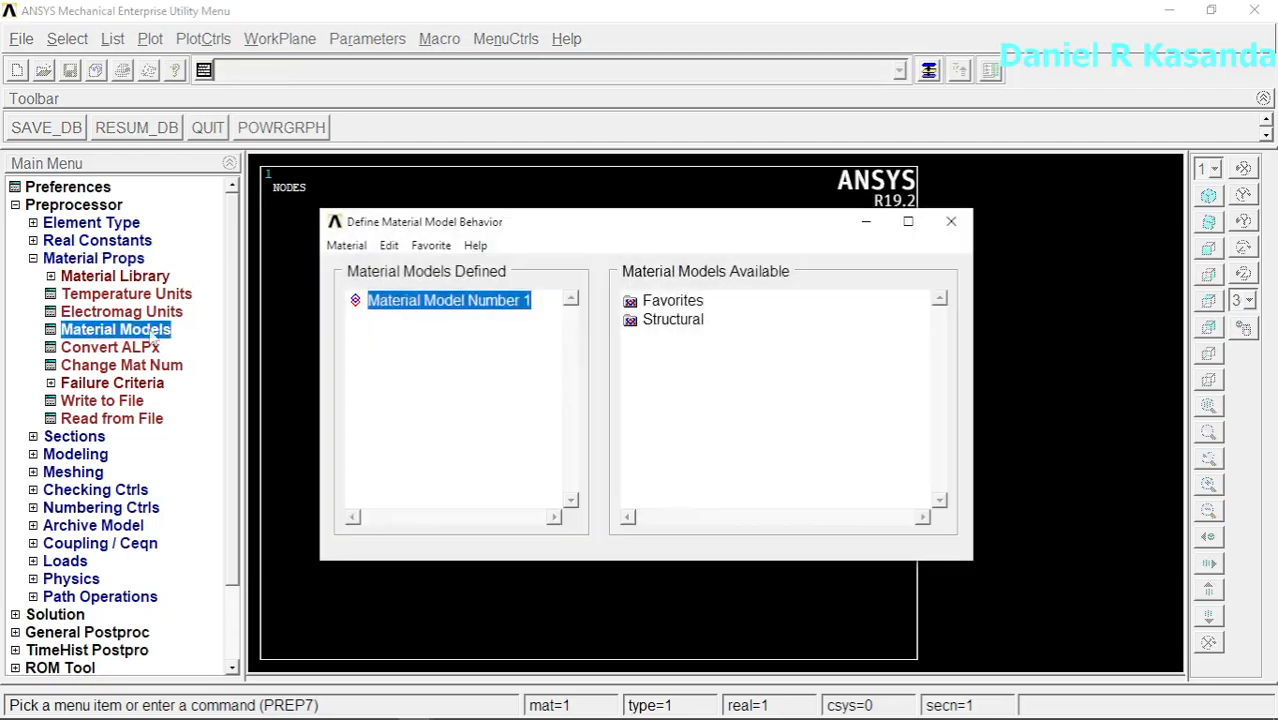
{"action": "double_click", "coordinate": [693, 323]}
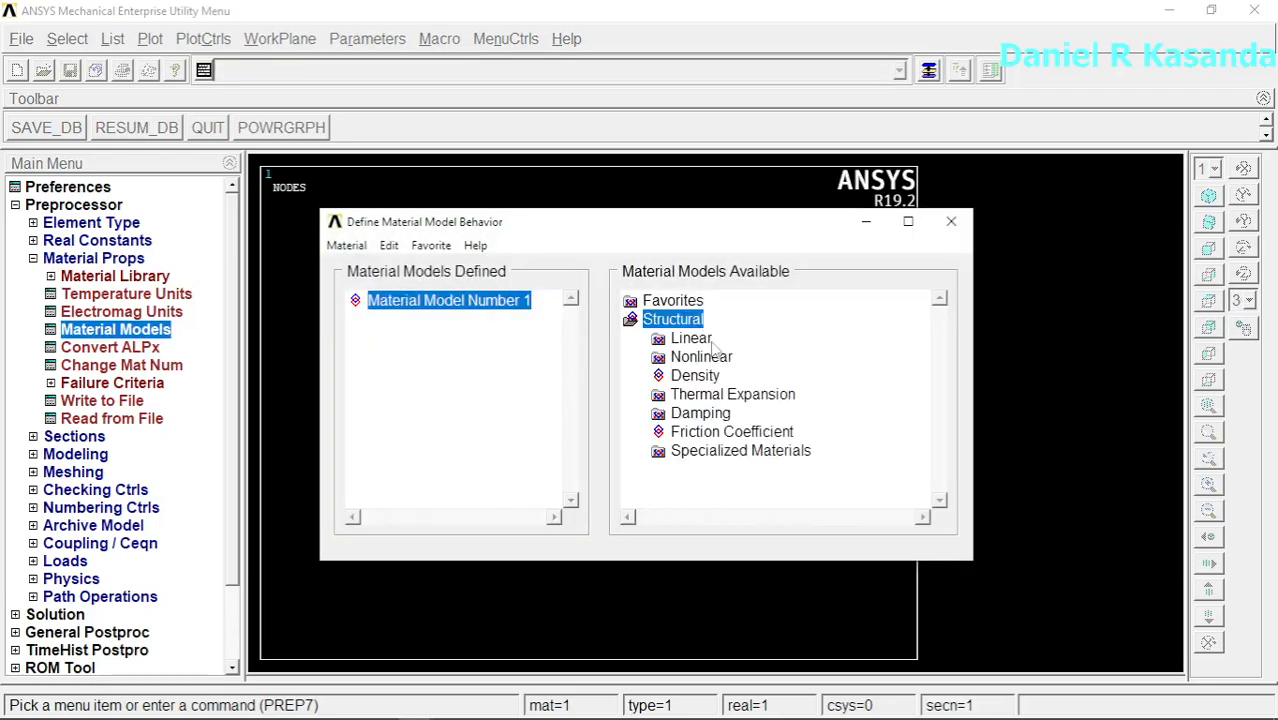
{"action": "double_click", "coordinate": [700, 341]}
{"action": "double_click", "coordinate": [719, 357]}
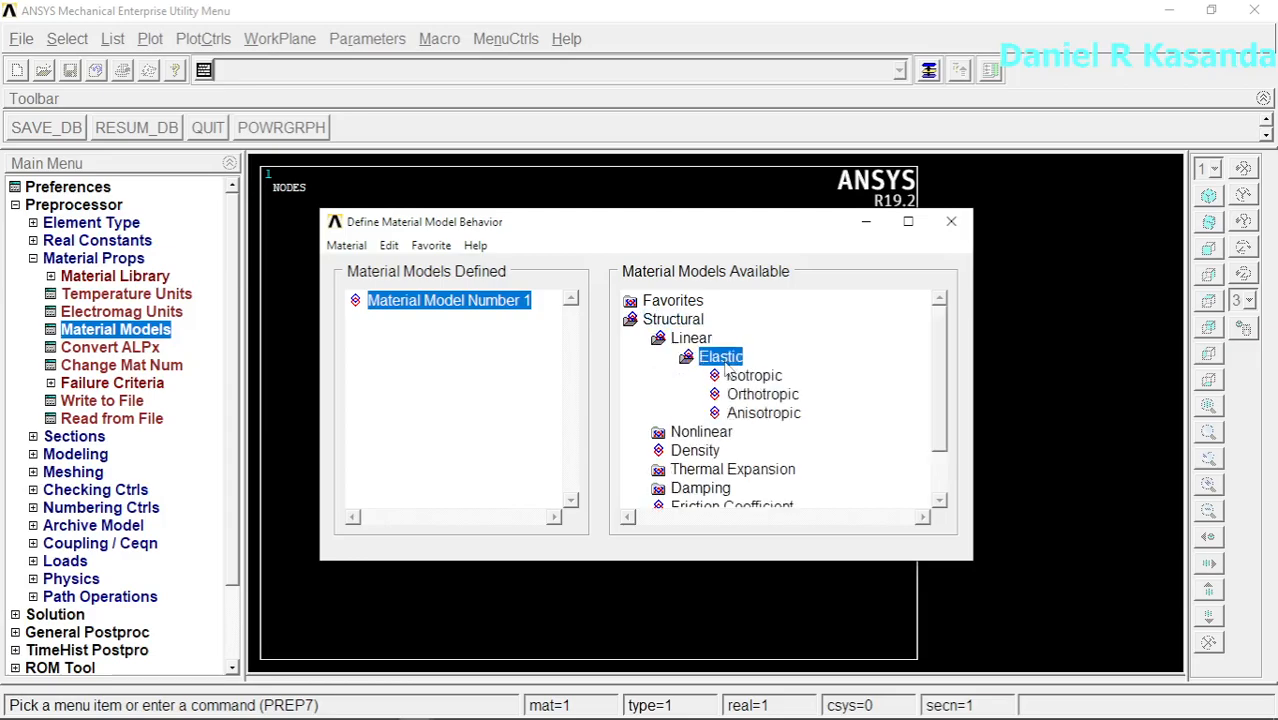
{"action": "double_click", "coordinate": [760, 377]}
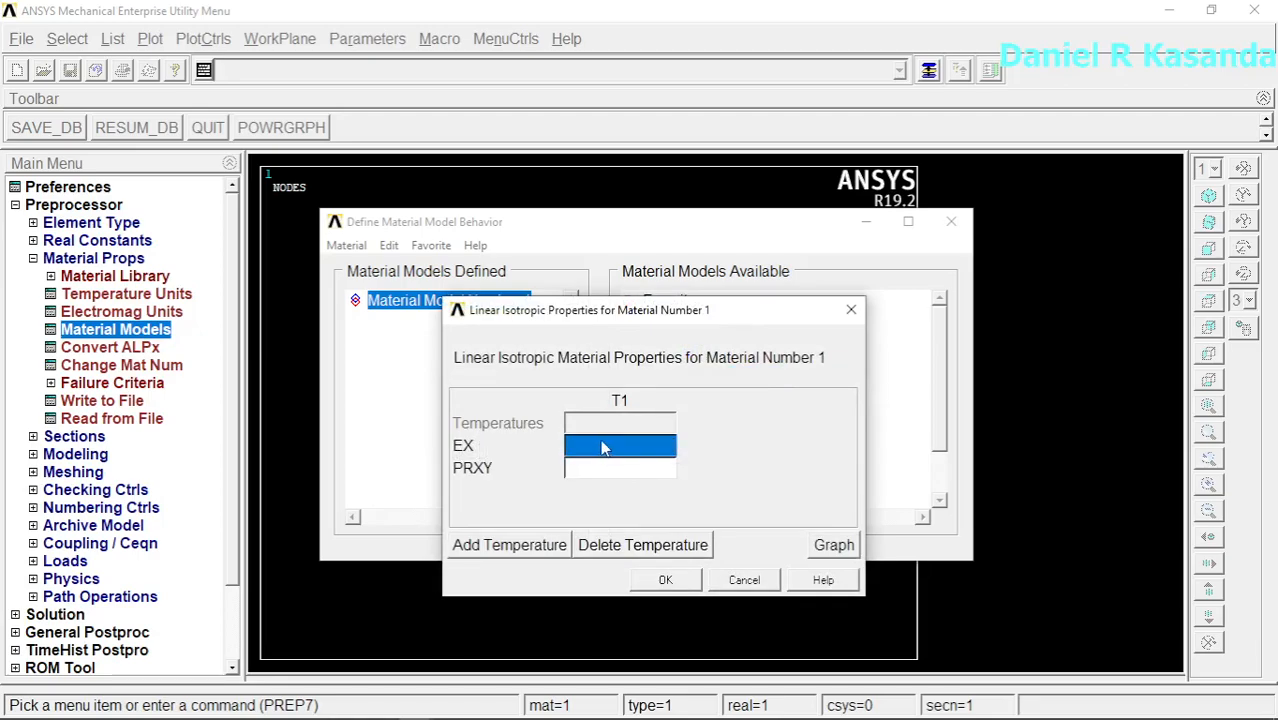
{"action": "type", "text": "120"}
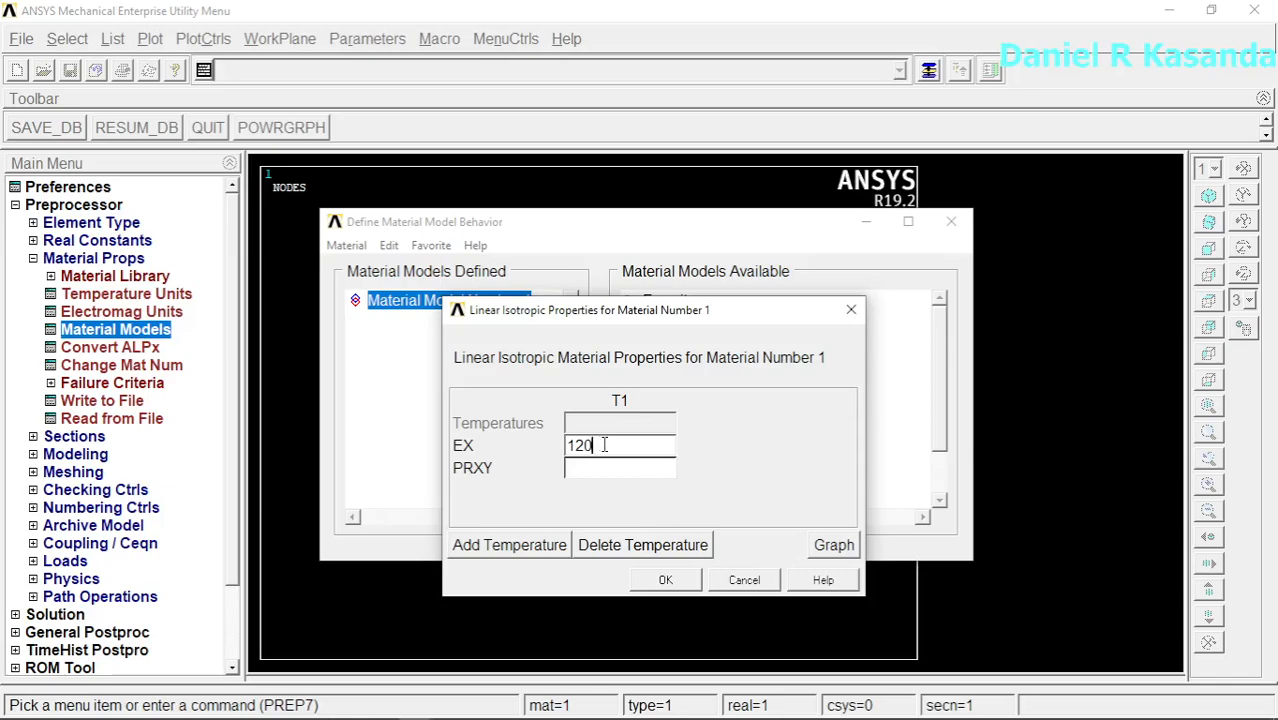
{"action": "type", "text": "e9"}
{"action": "left_click", "coordinate": [598, 474]}
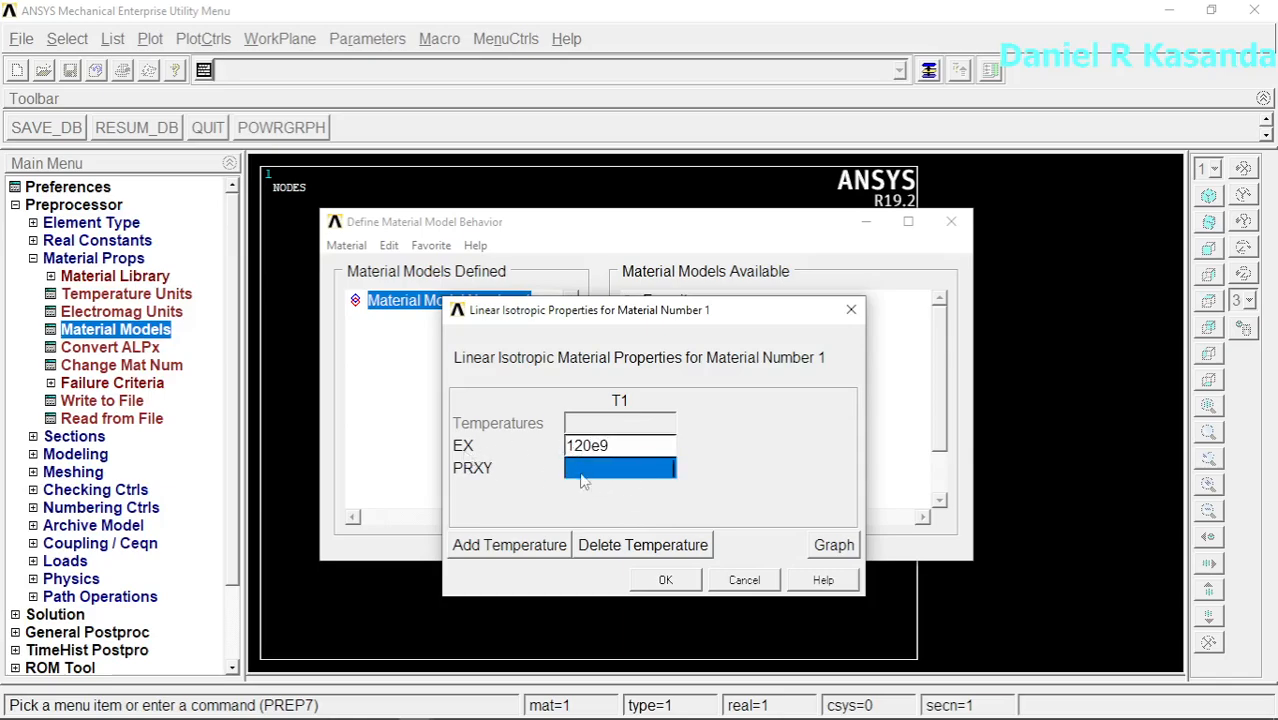
{"action": "type", "text": "0.3"}
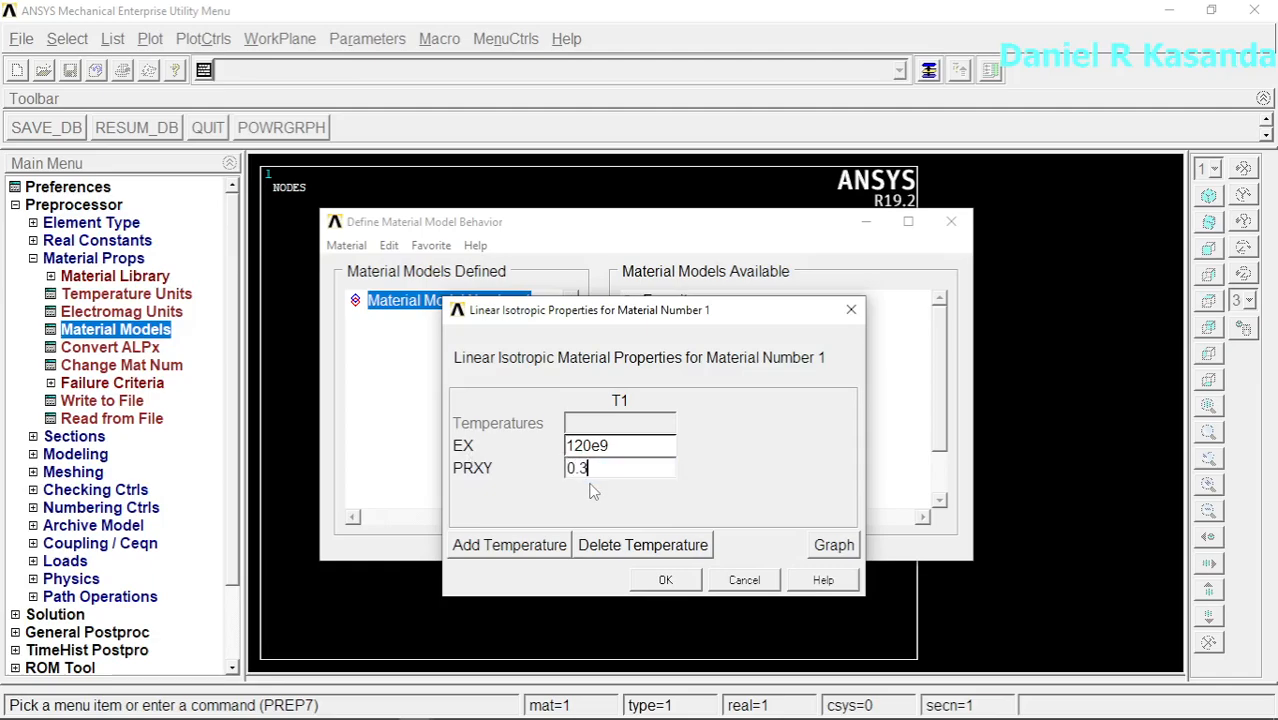
{"action": "left_click", "coordinate": [668, 582]}
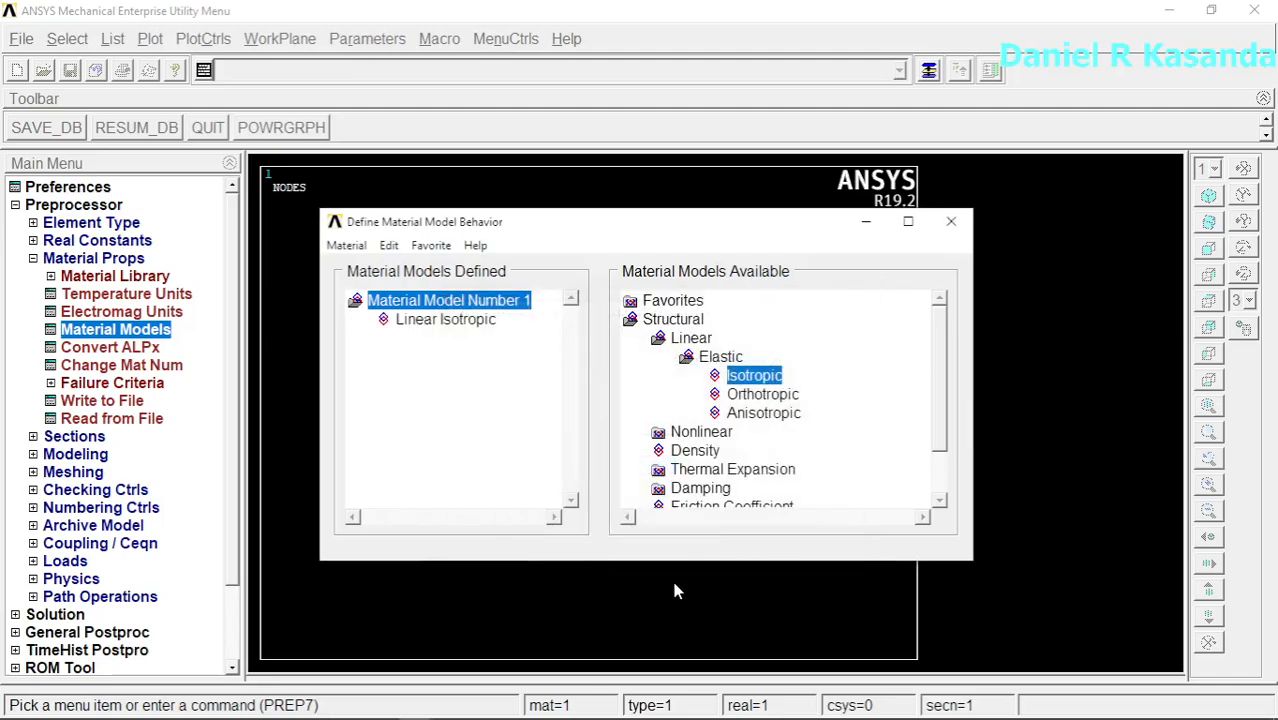
{"action": "left_click", "coordinate": [951, 222]}
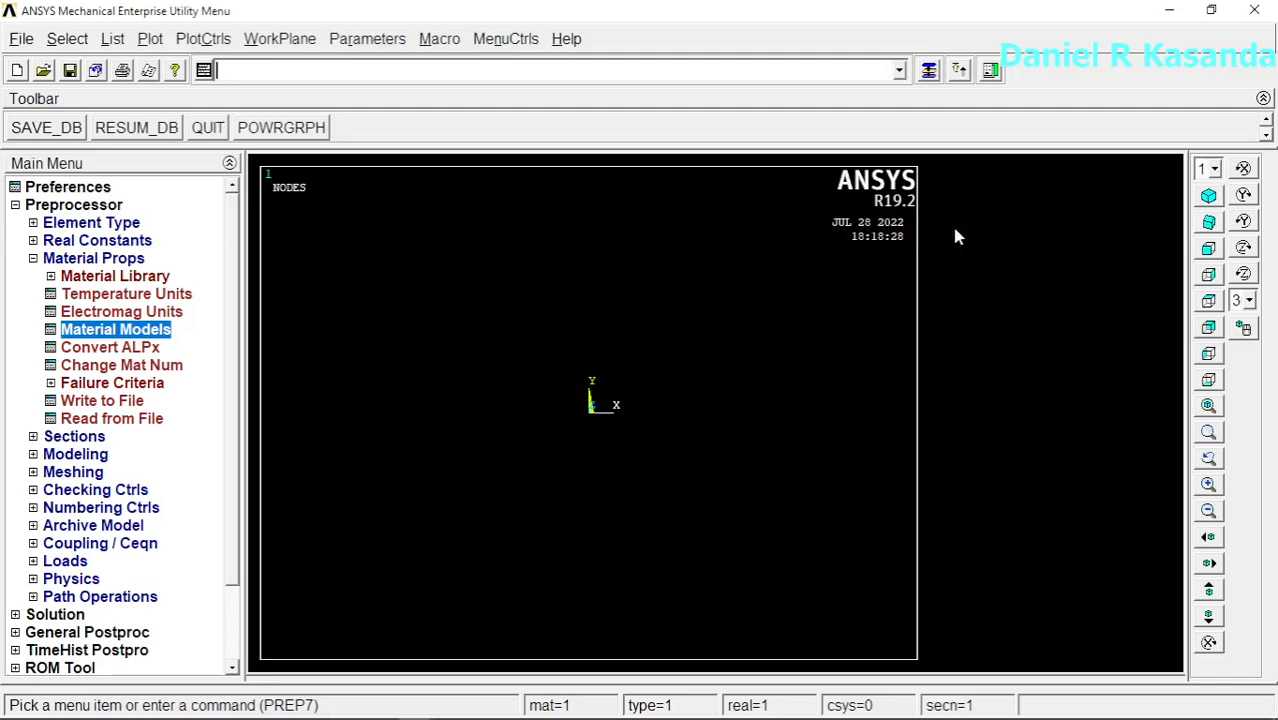
Step: Check the plate dimensions in the Paint 3D sketch and create a rectangular area from corner 0,0 with width 100 and height 50
{"action": "left_click", "coordinate": [35, 261]}
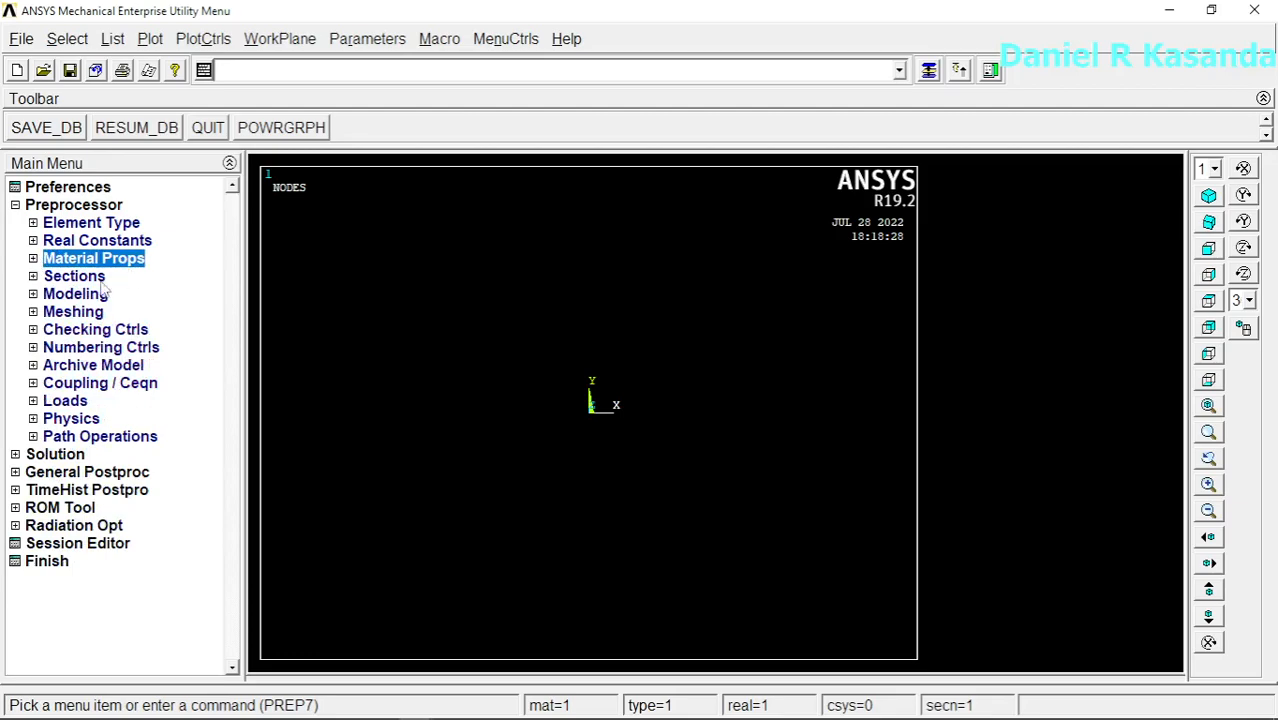
{"action": "left_click", "coordinate": [34, 294]}
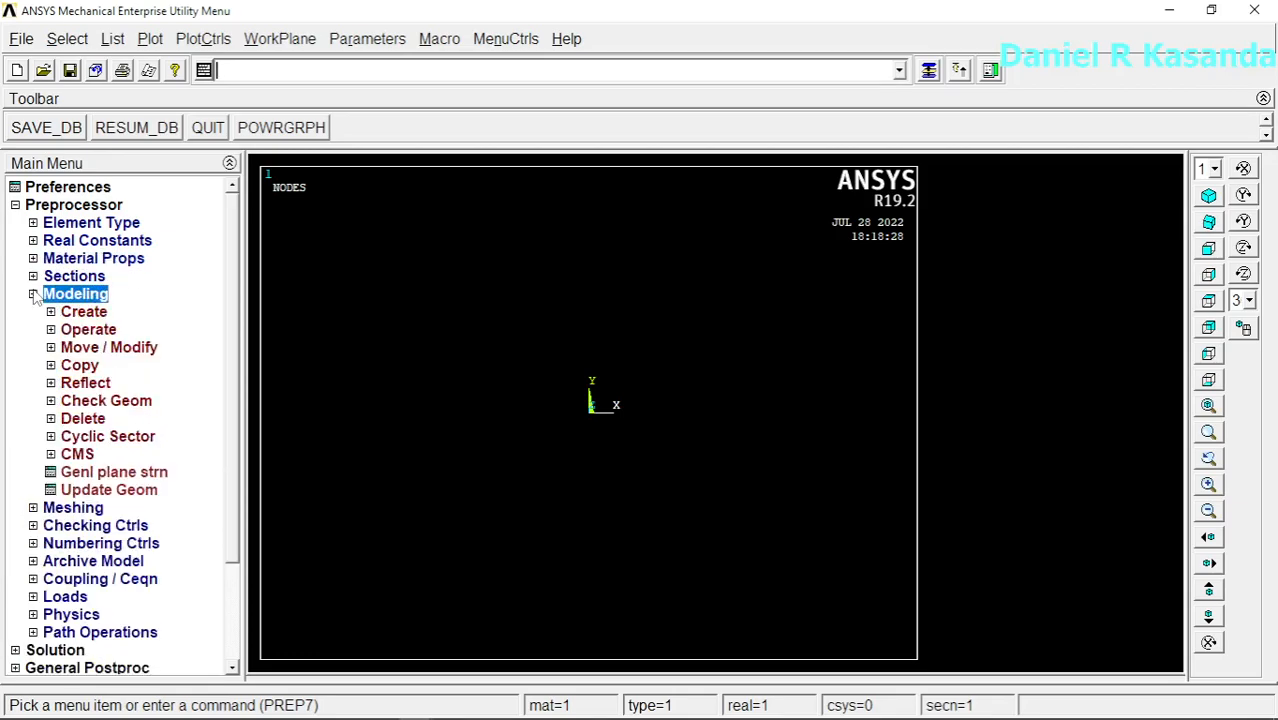
{"action": "mouse_move", "coordinate": [400, 718]}
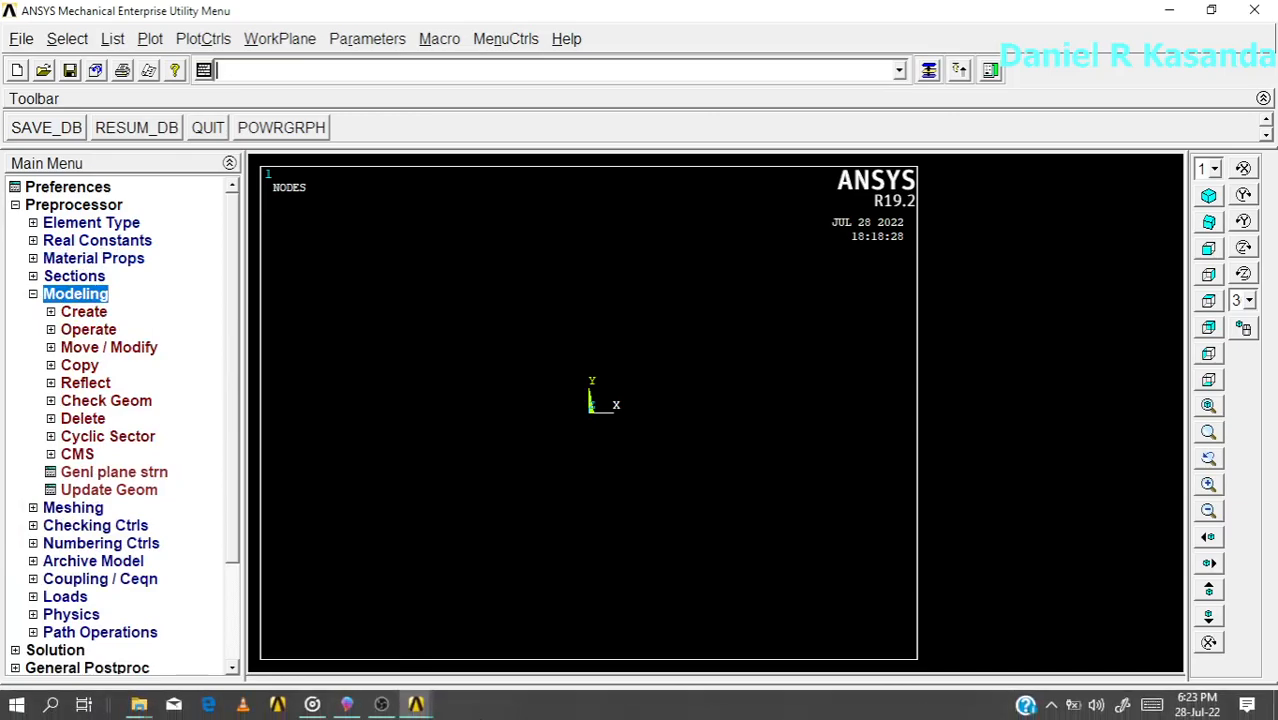
{"action": "left_click", "coordinate": [346, 704]}
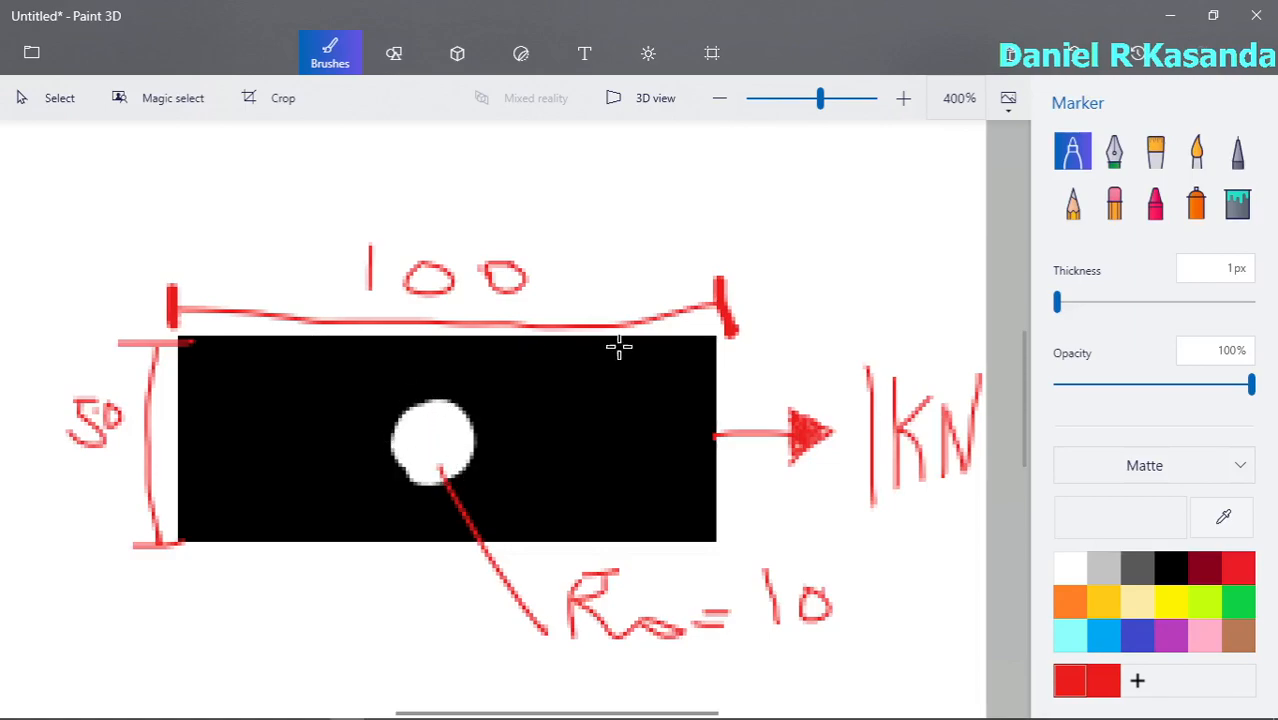
{"action": "left_click", "coordinate": [1167, 16]}
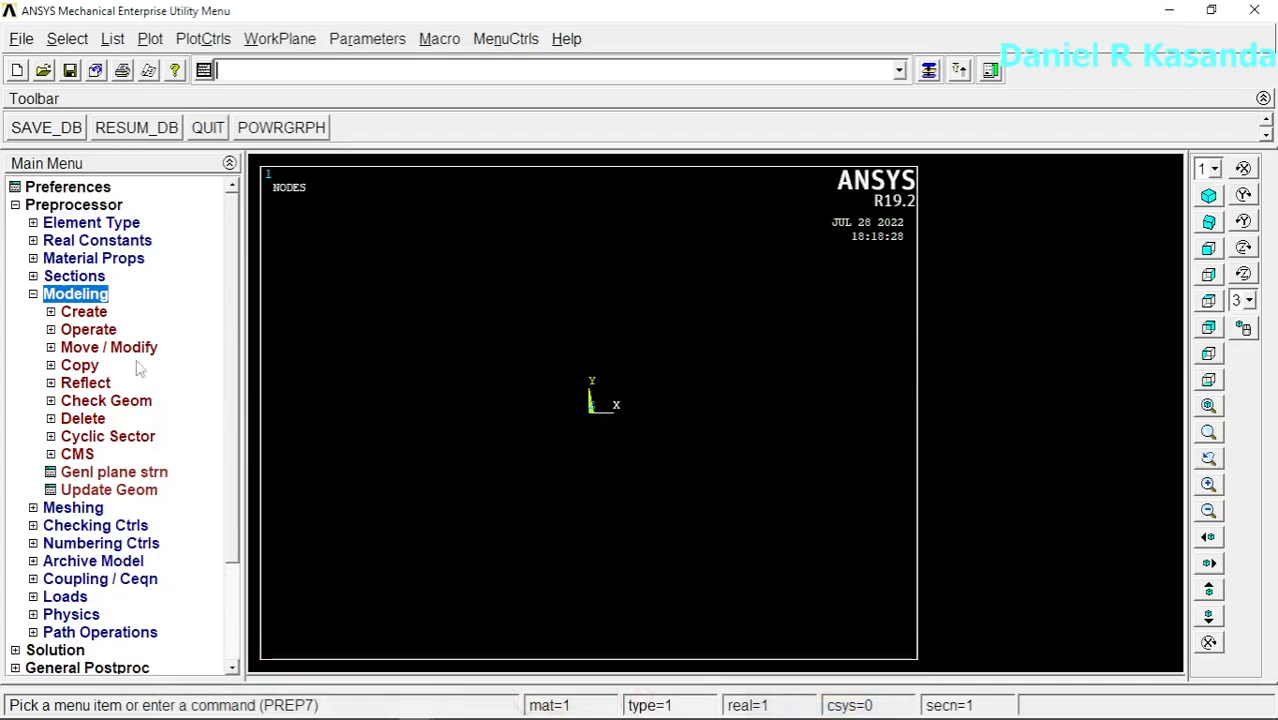
{"action": "left_click", "coordinate": [84, 313]}
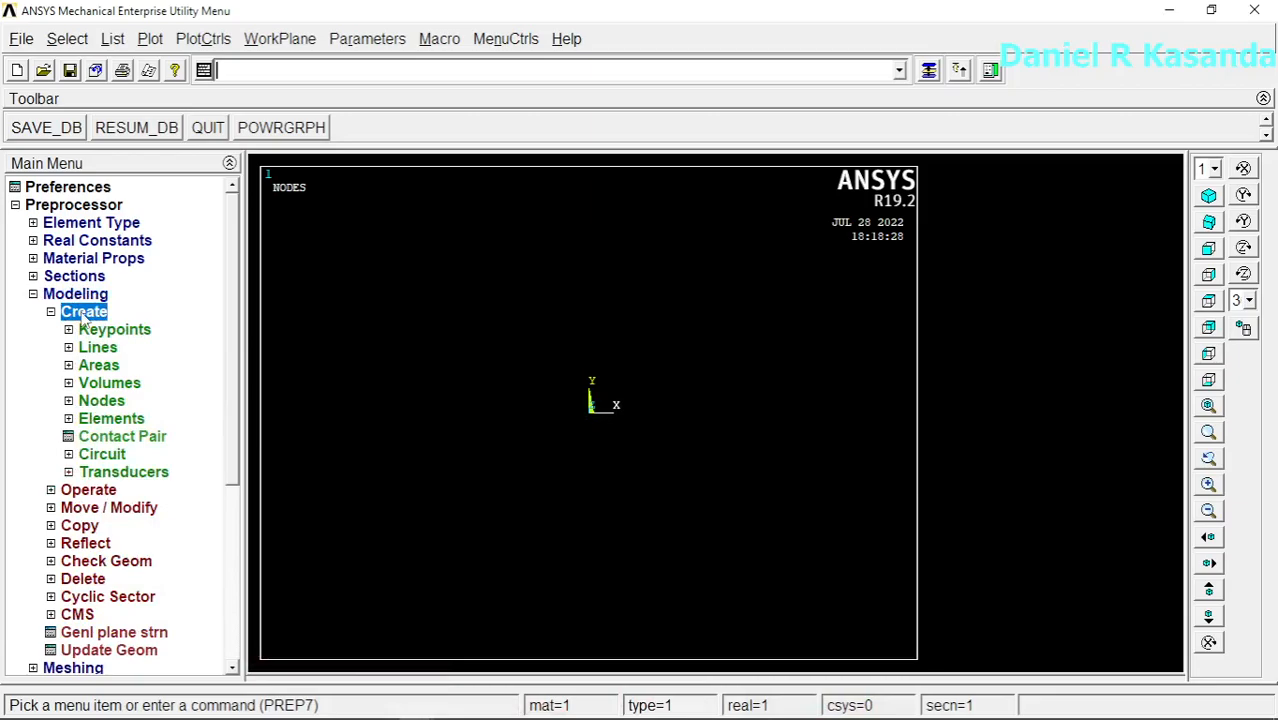
{"action": "left_click", "coordinate": [102, 367]}
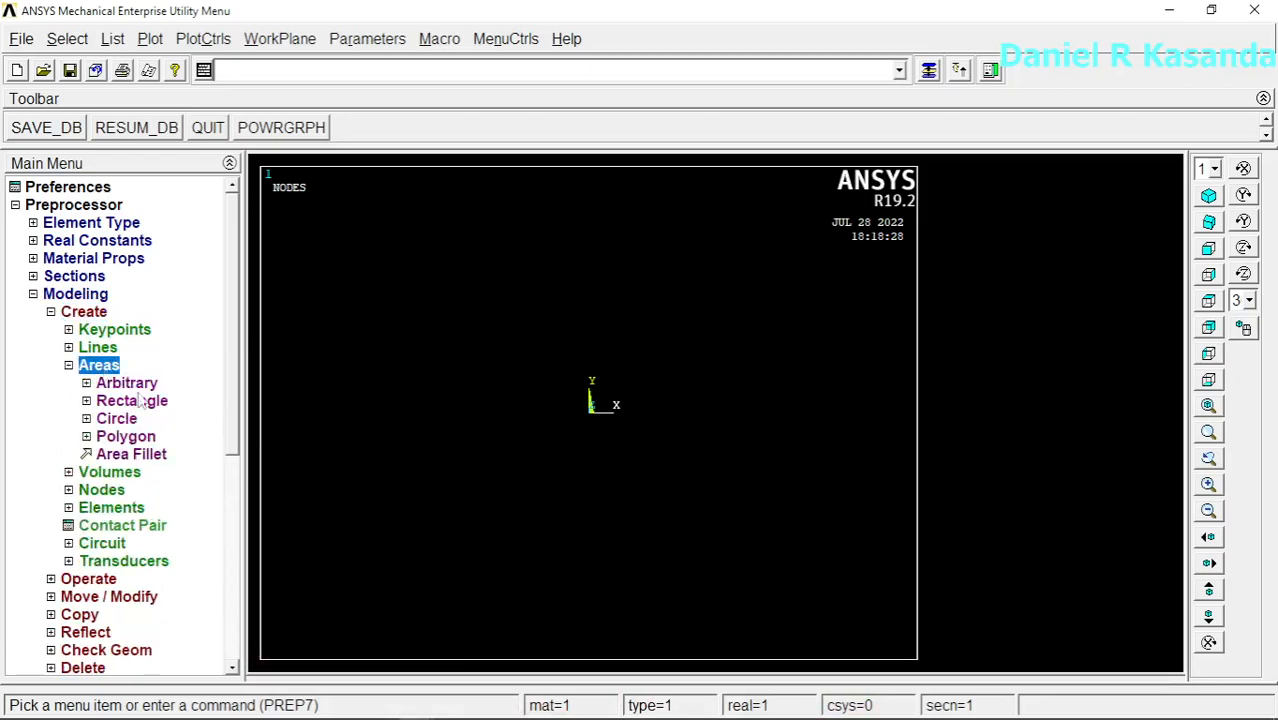
{"action": "left_click", "coordinate": [138, 403]}
{"action": "left_click", "coordinate": [158, 420]}
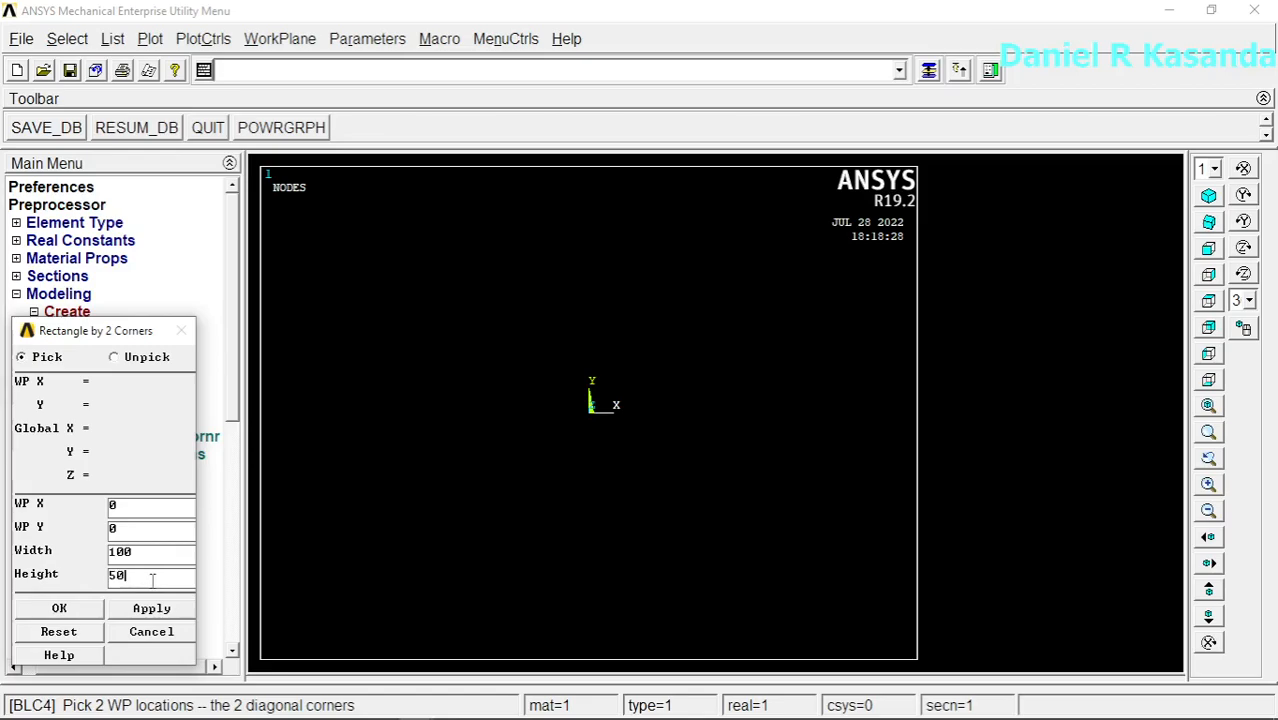
{"action": "left_click", "coordinate": [78, 608]}
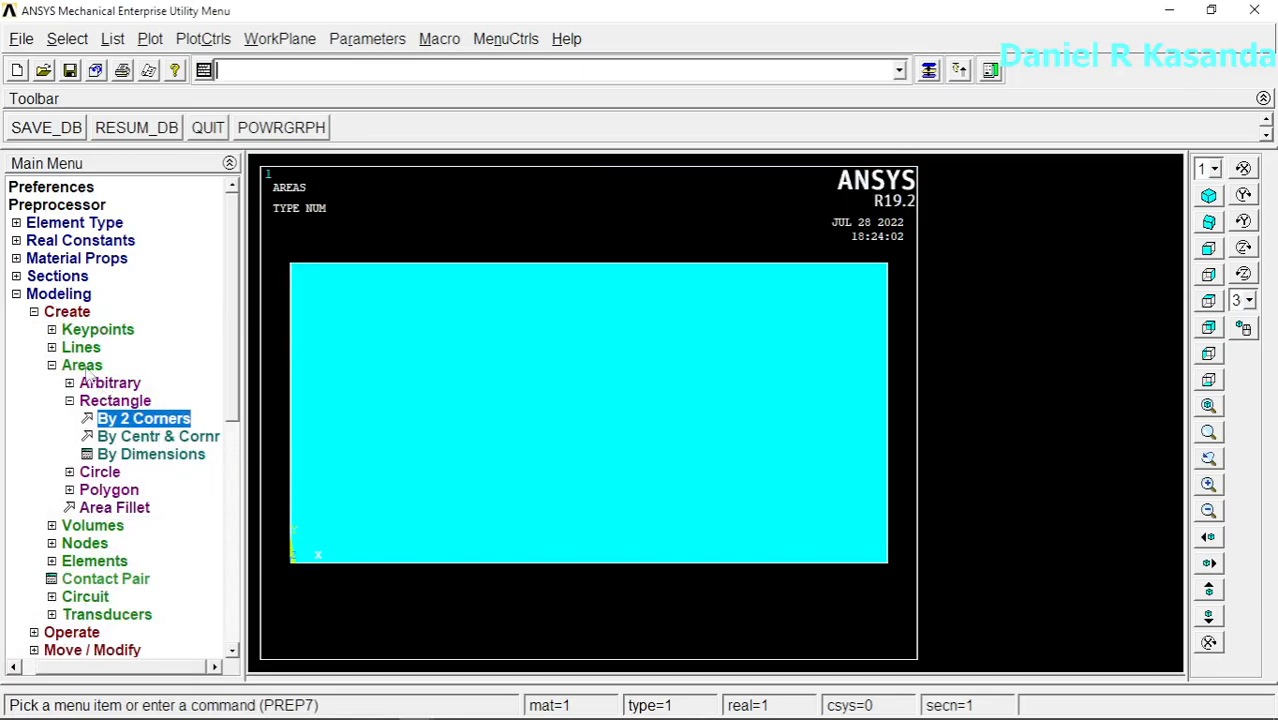
Step: Create a solid circular area centred at WP X 50, WP Y 25 with a radius of 10
{"action": "left_click", "coordinate": [101, 473]}
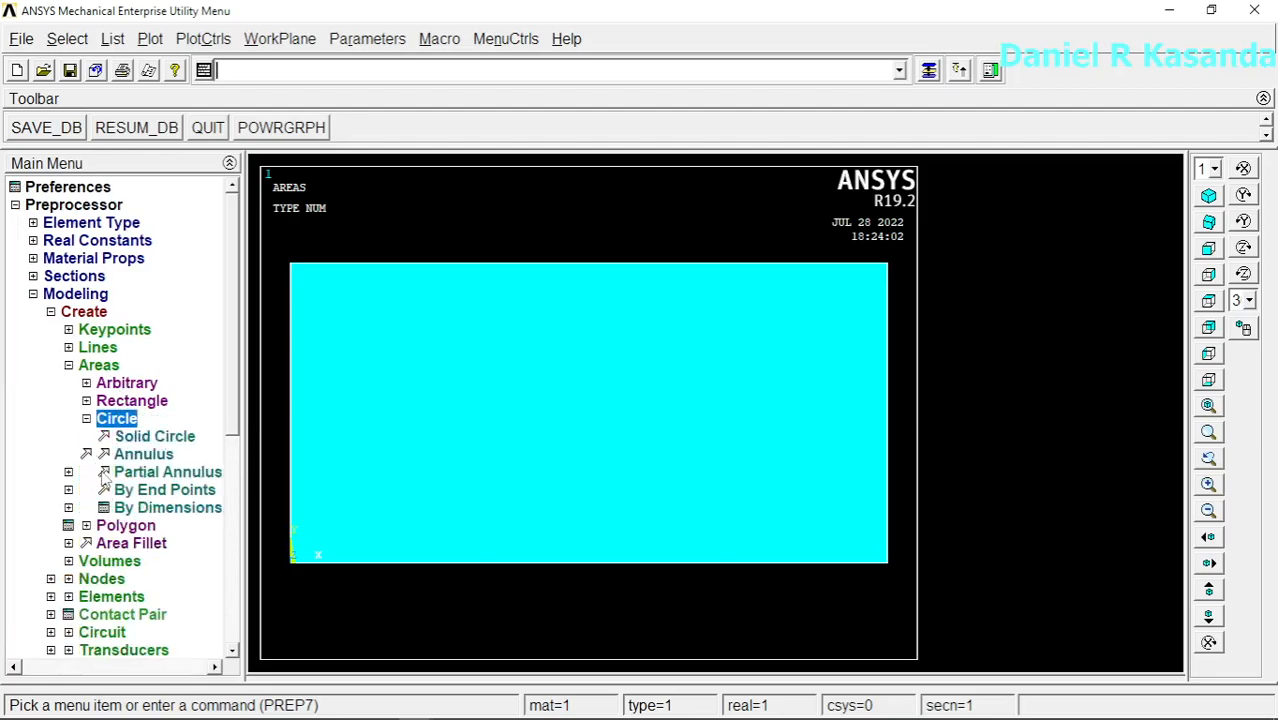
{"action": "left_click", "coordinate": [155, 437]}
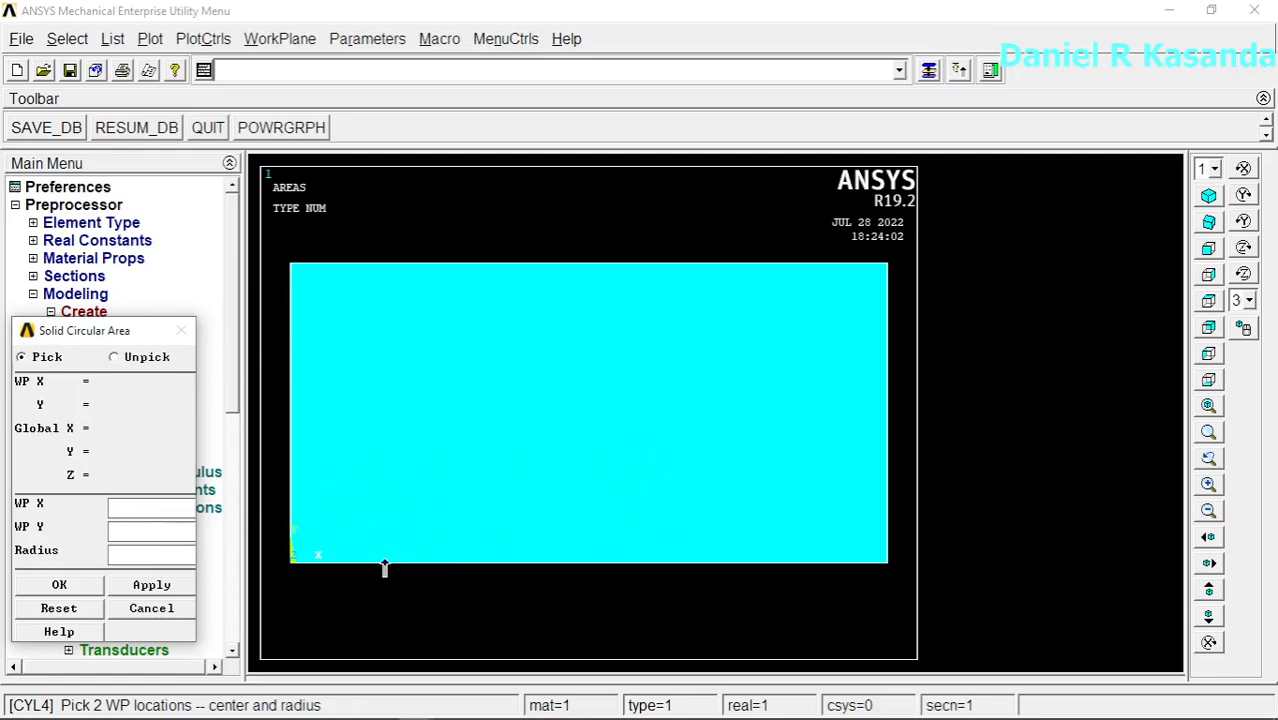
{"action": "type", "text": "50"}
{"action": "key", "text": "Tab"}
{"action": "type", "text": "2"}
{"action": "type", "text": "5"}
{"action": "type", "text": "10"}
{"action": "left_click", "coordinate": [59, 585]}
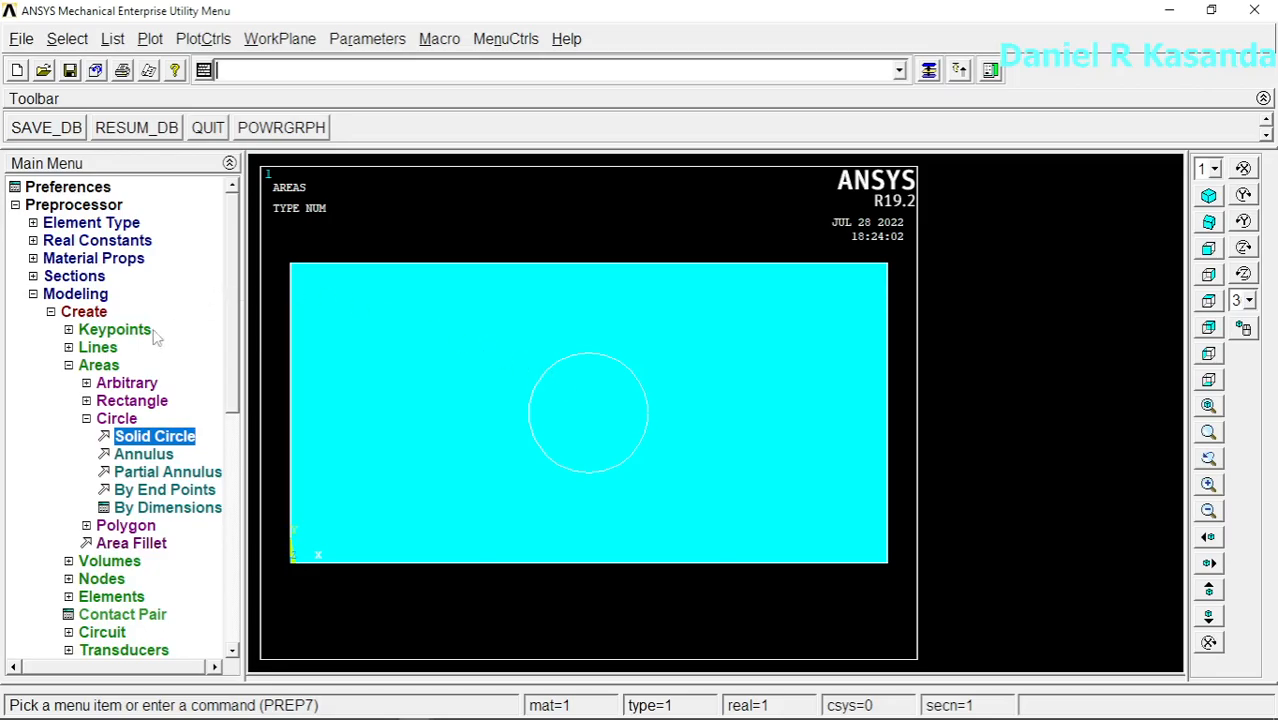
Step: Subtract the circular area from the rectangular area with a Boolean operation to cut the plate's central hole
{"action": "left_click", "coordinate": [50, 312]}
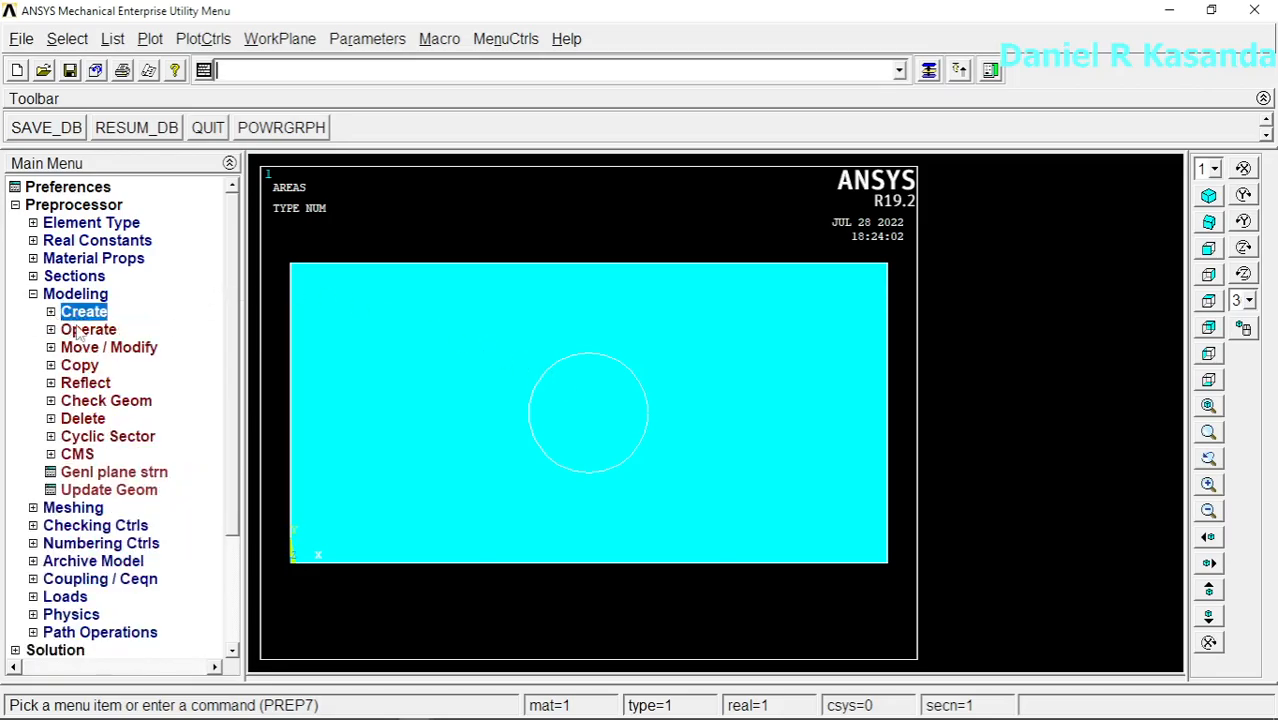
{"action": "left_click", "coordinate": [86, 331]}
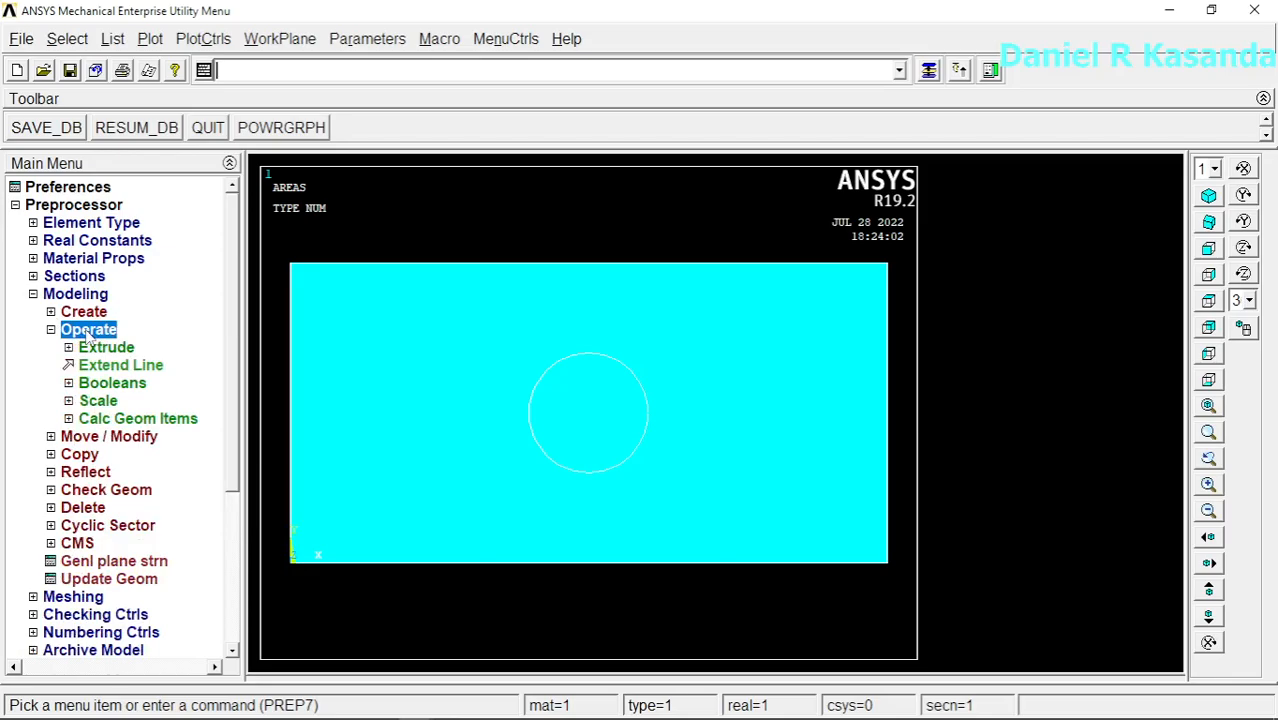
{"action": "left_click", "coordinate": [130, 385]}
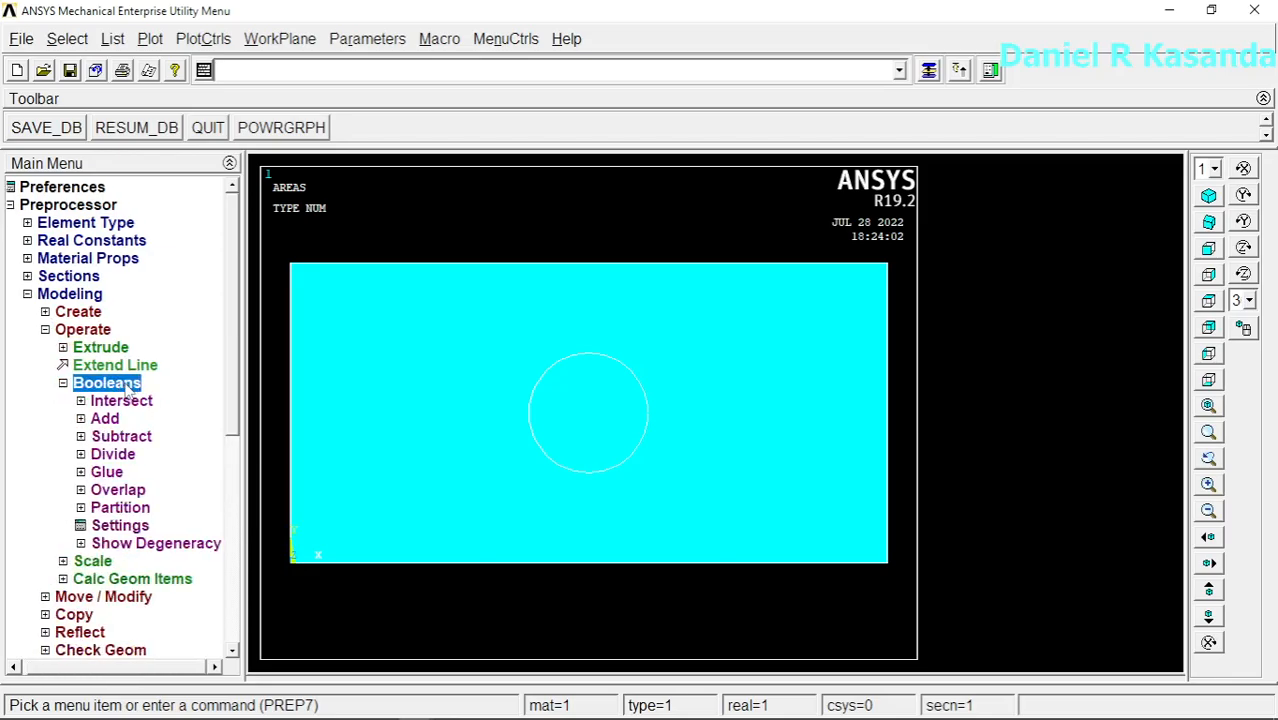
{"action": "left_click", "coordinate": [120, 438]}
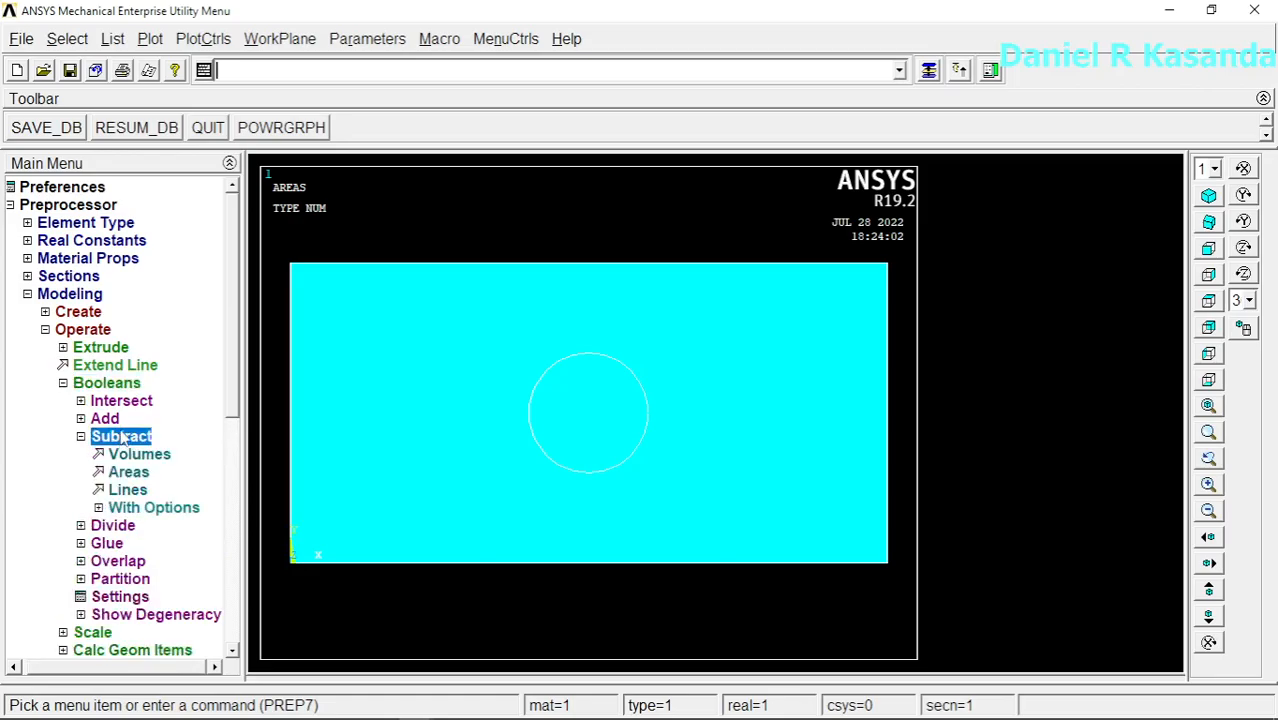
{"action": "left_click", "coordinate": [126, 476]}
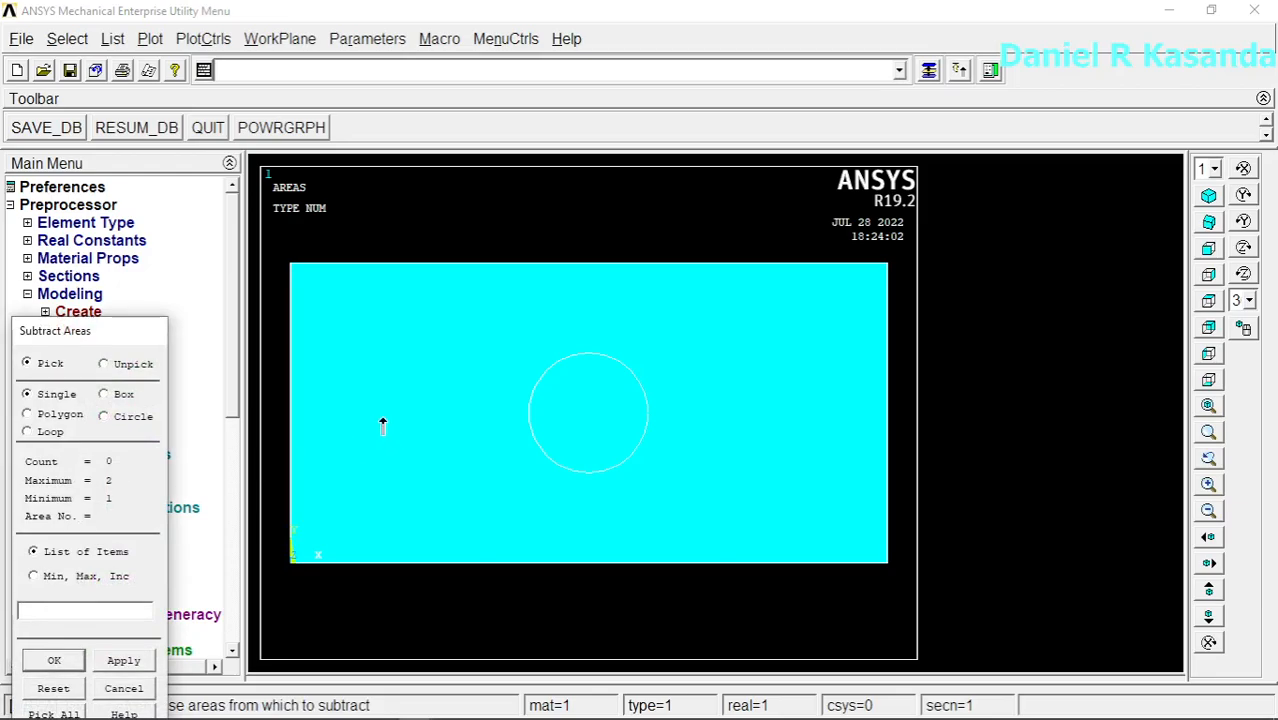
{"action": "left_click", "coordinate": [416, 425]}
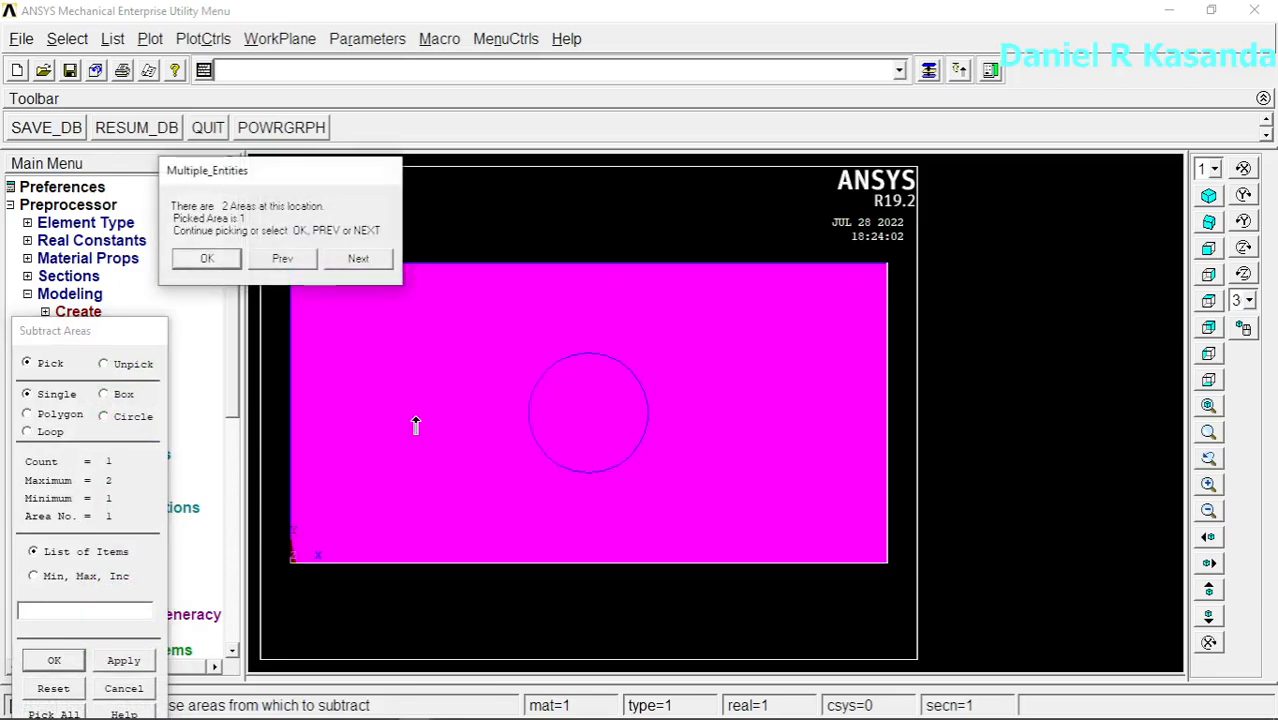
{"action": "left_click", "coordinate": [56, 661]}
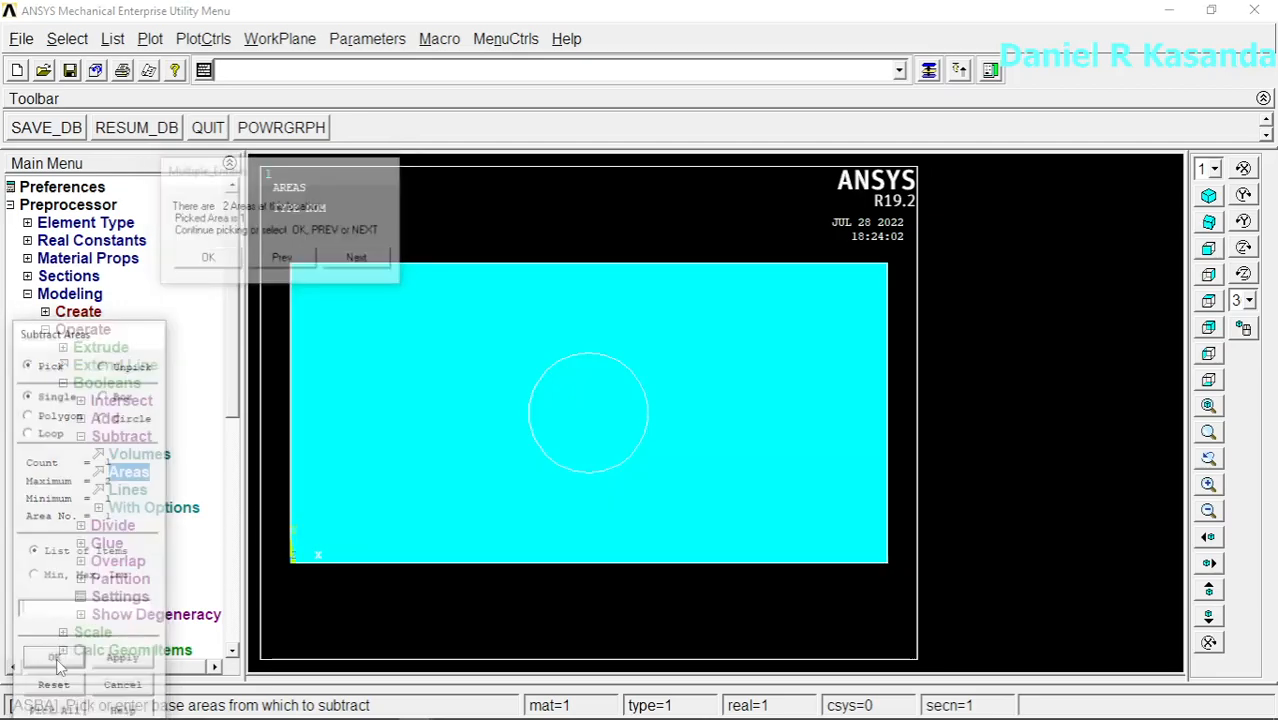
{"action": "left_click", "coordinate": [457, 430]}
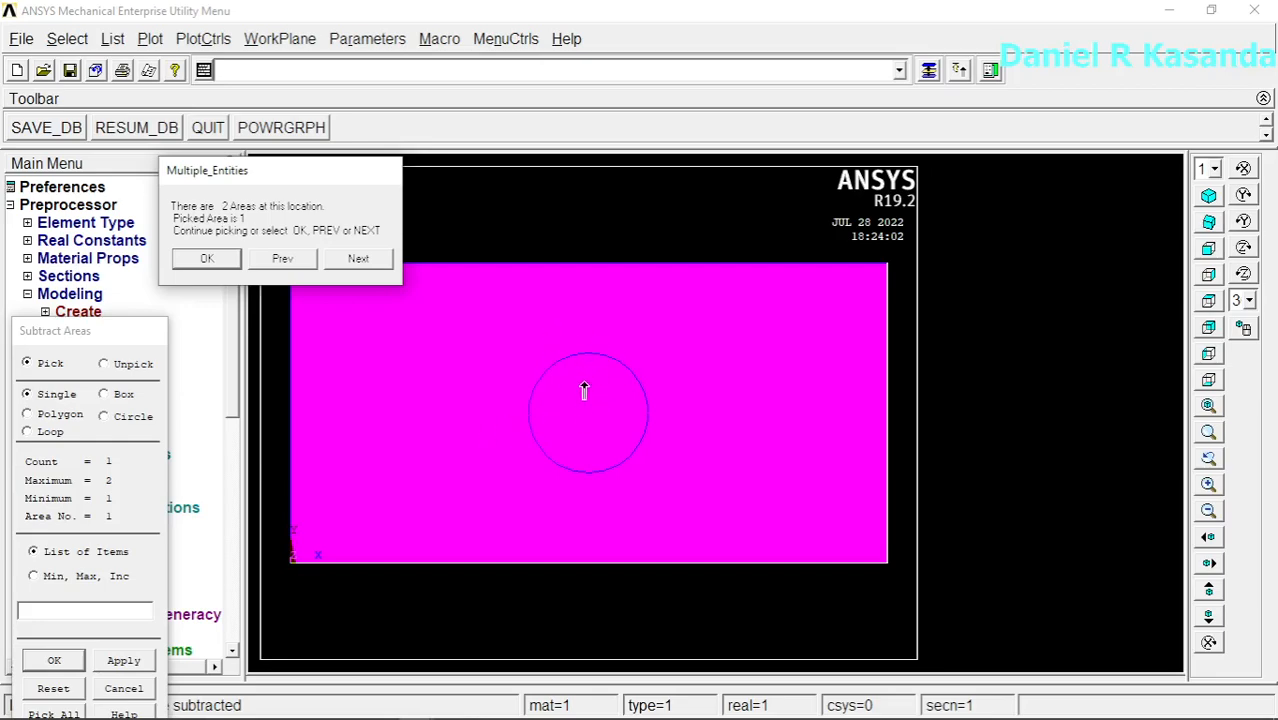
{"action": "left_click", "coordinate": [358, 260]}
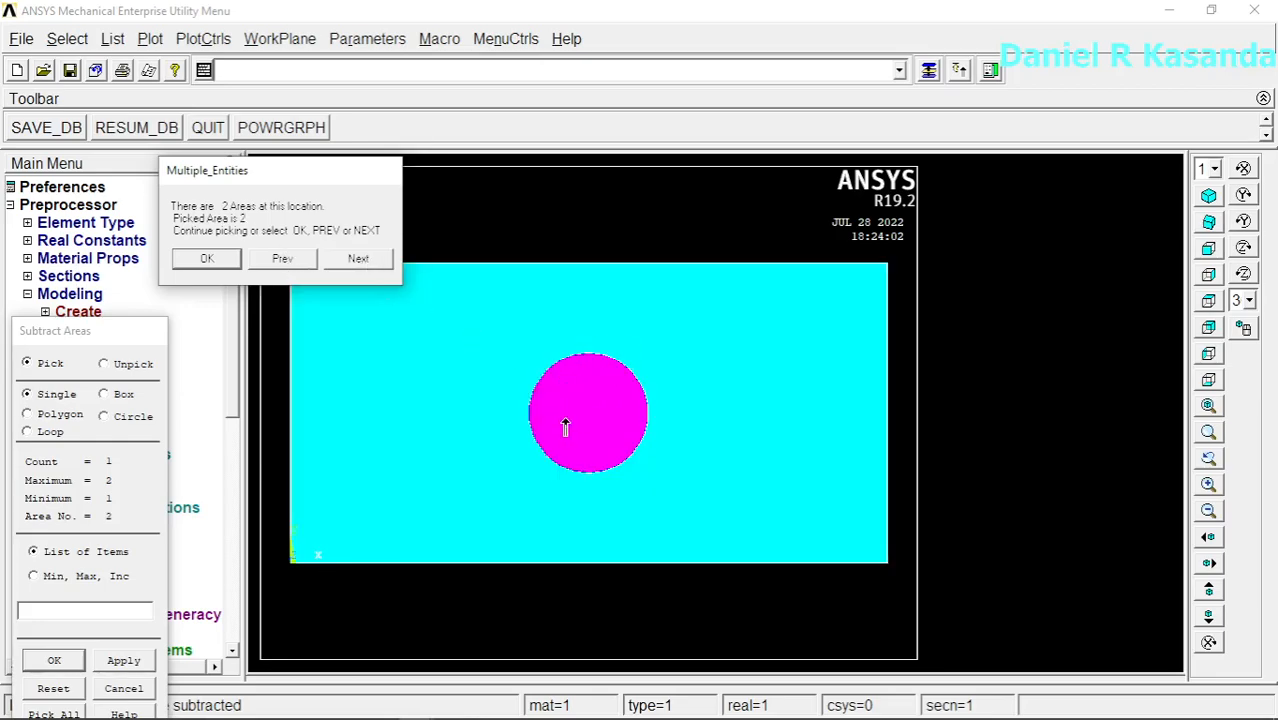
{"action": "left_click", "coordinate": [210, 261]}
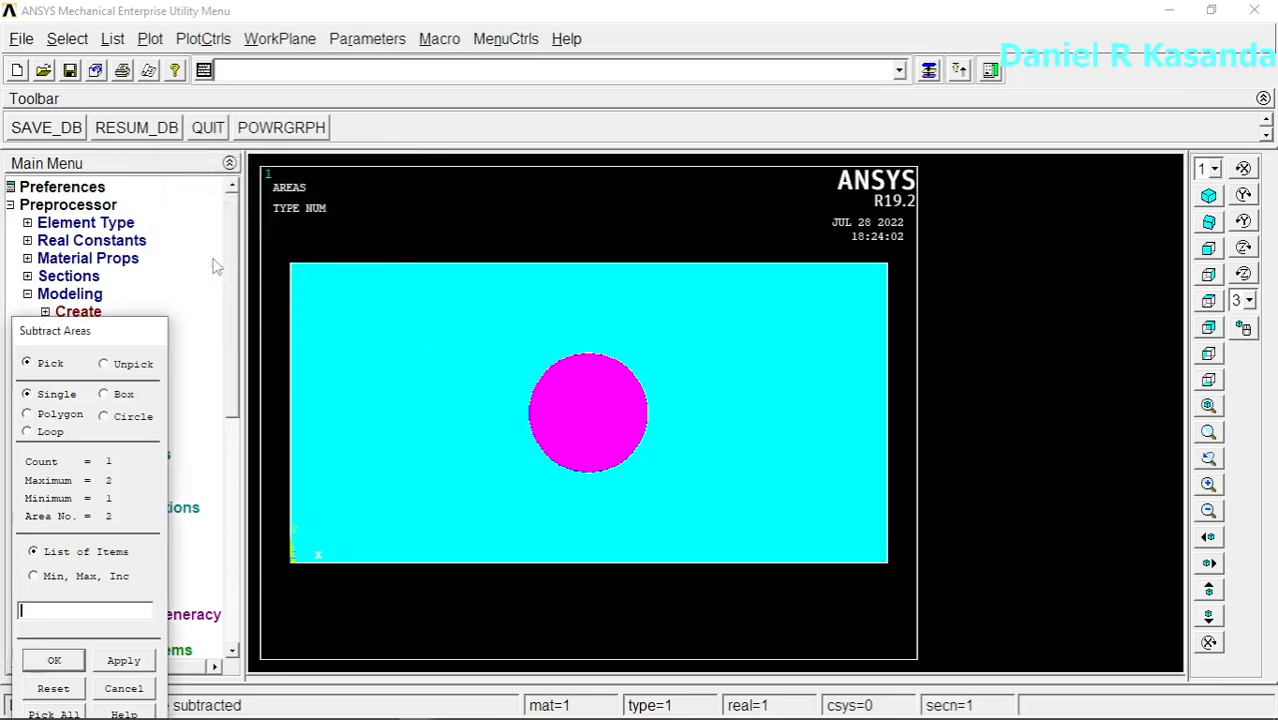
{"action": "left_click", "coordinate": [55, 661]}
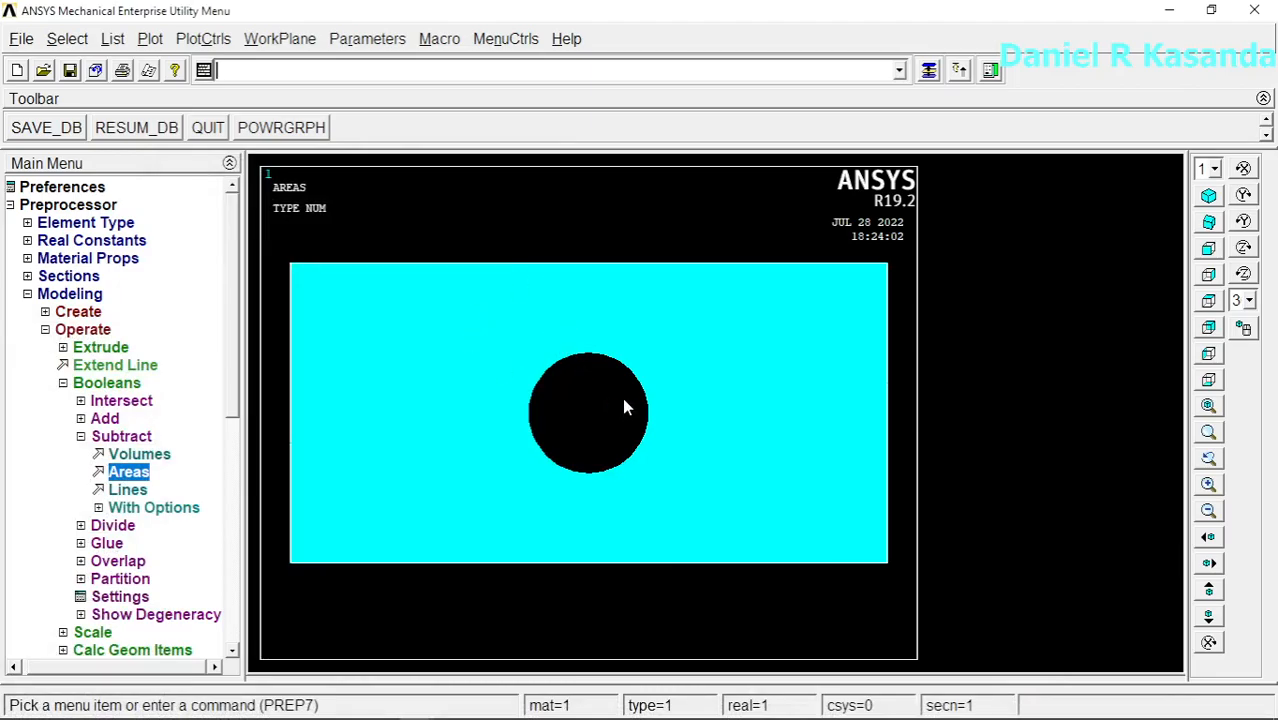
Step: Set the MeshTool element attributes to Areas and assign an element edge length to the plate area
{"action": "left_click", "coordinate": [26, 295]}
{"action": "left_click", "coordinate": [96, 313]}
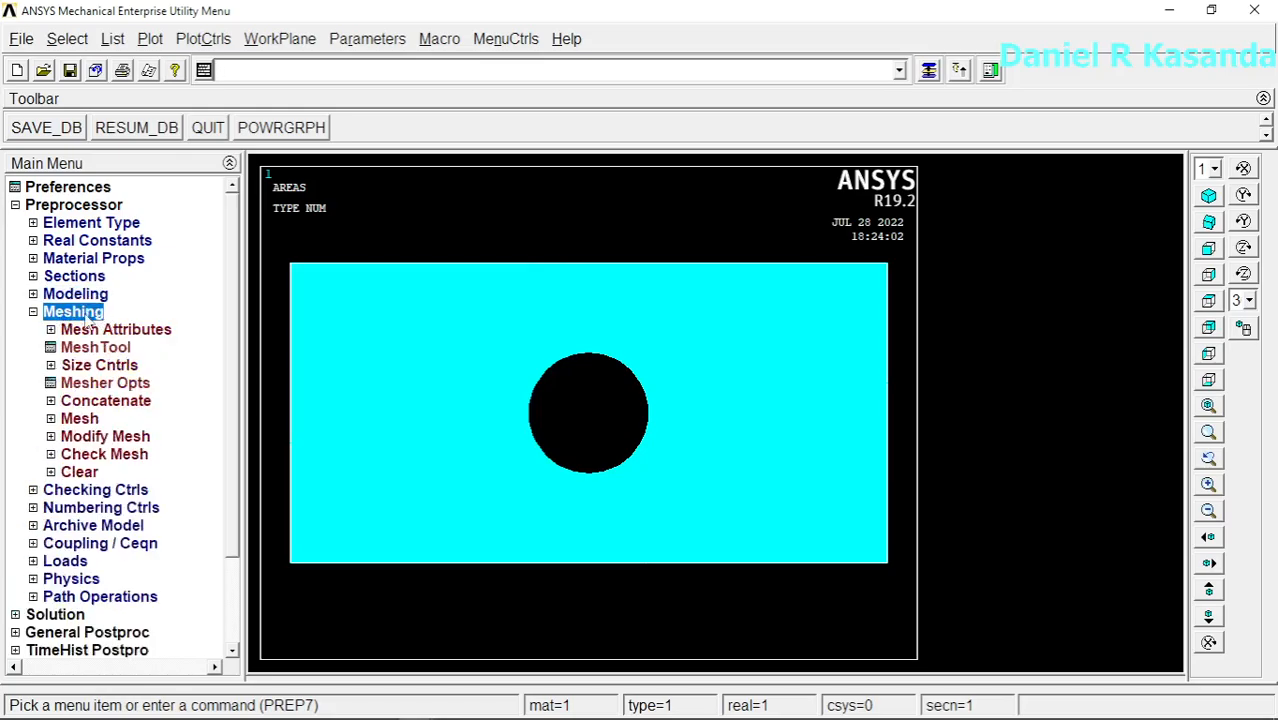
{"action": "left_click", "coordinate": [95, 348]}
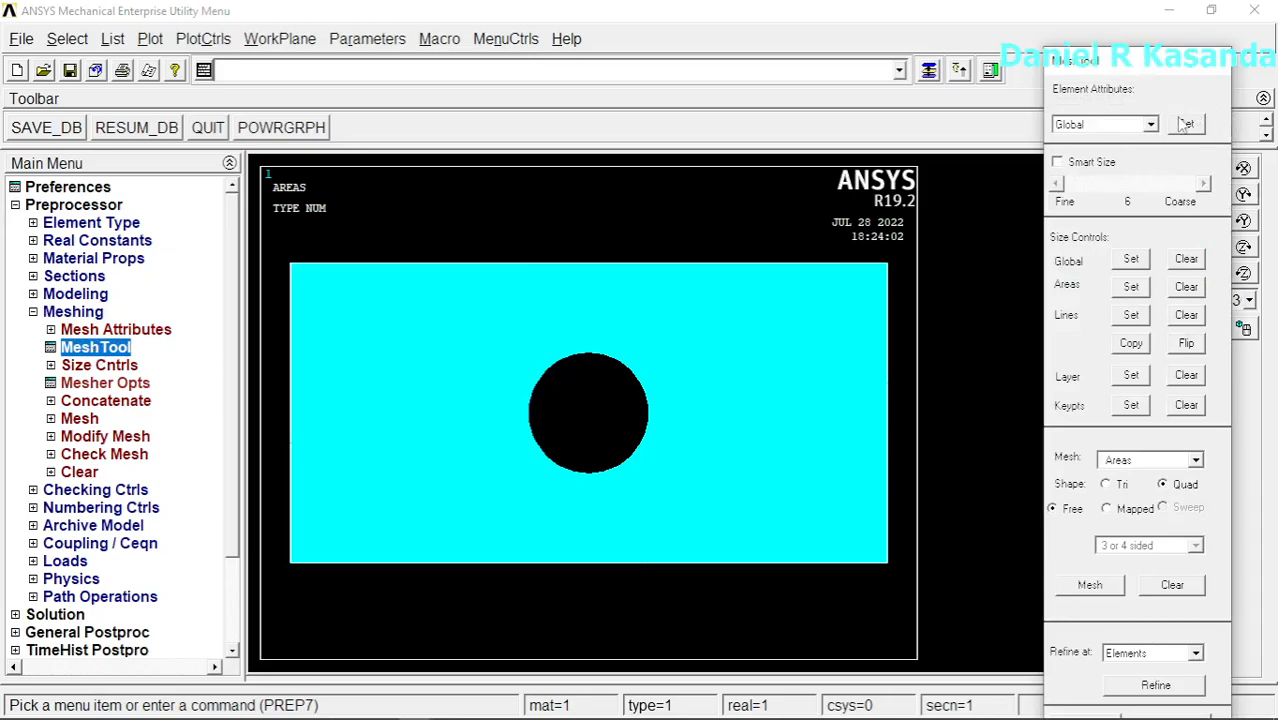
{"action": "left_click", "coordinate": [1150, 124]}
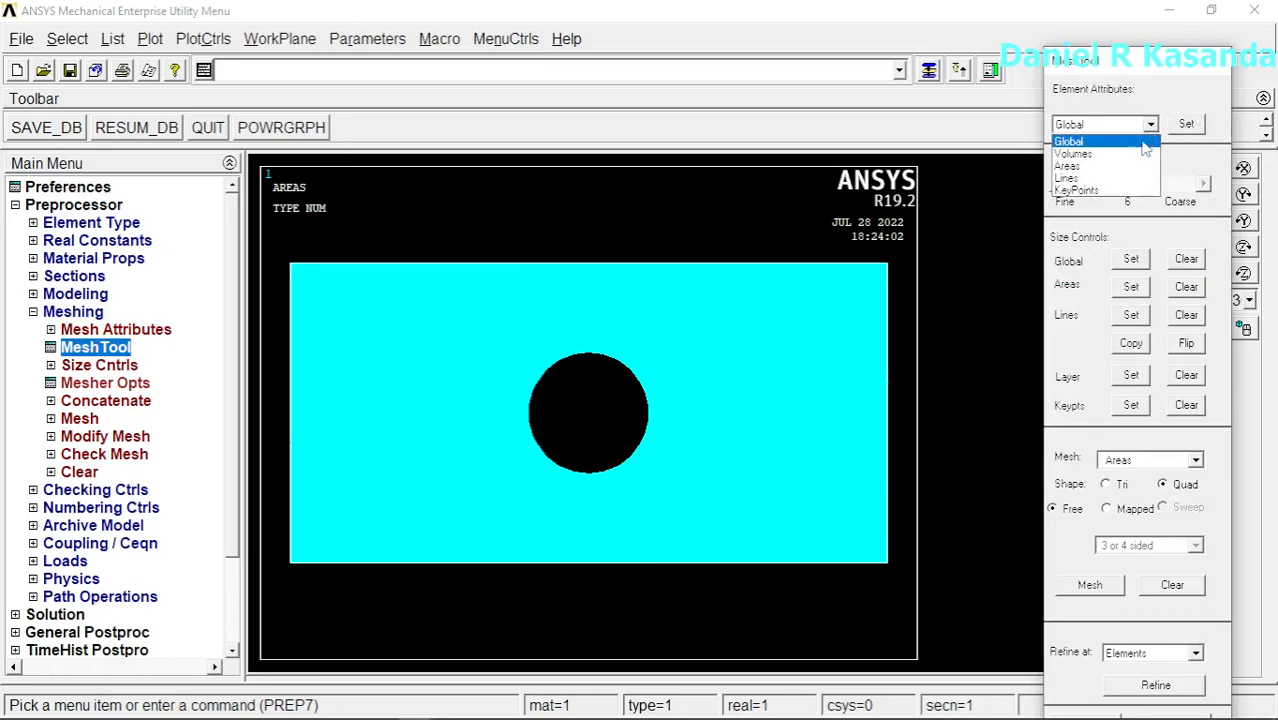
{"action": "left_click", "coordinate": [1117, 164]}
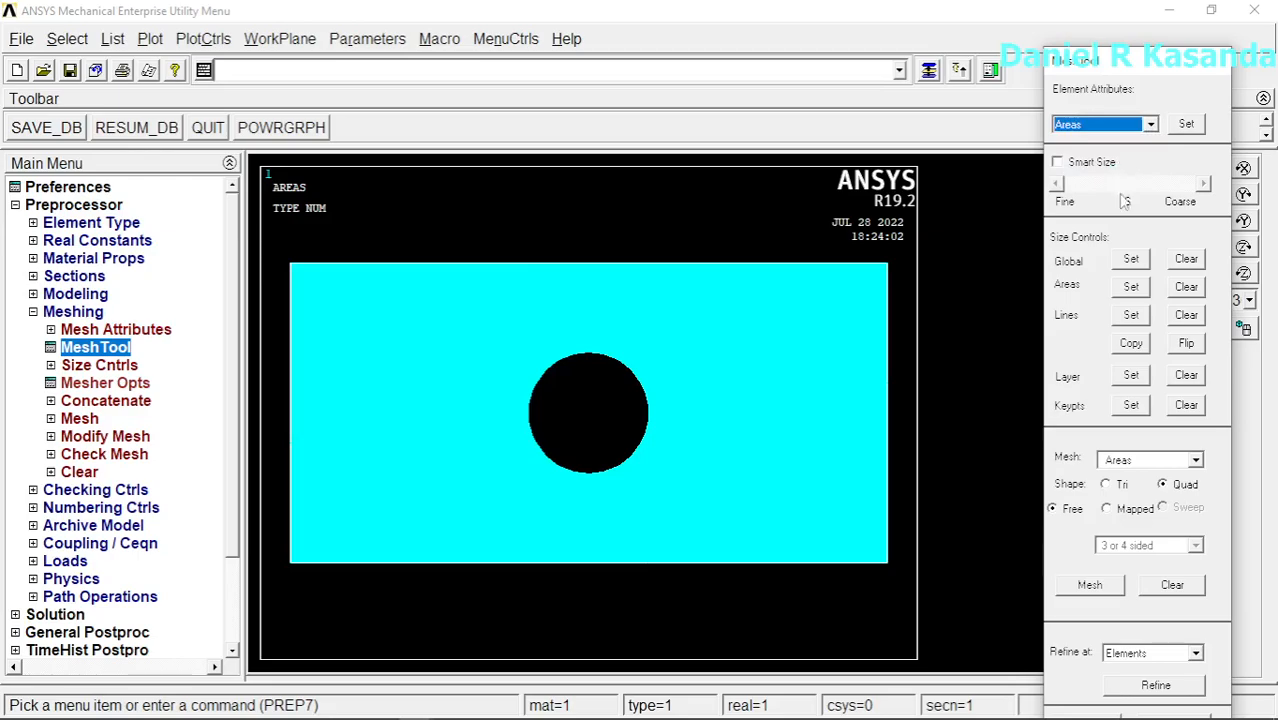
{"action": "left_click", "coordinate": [1131, 287]}
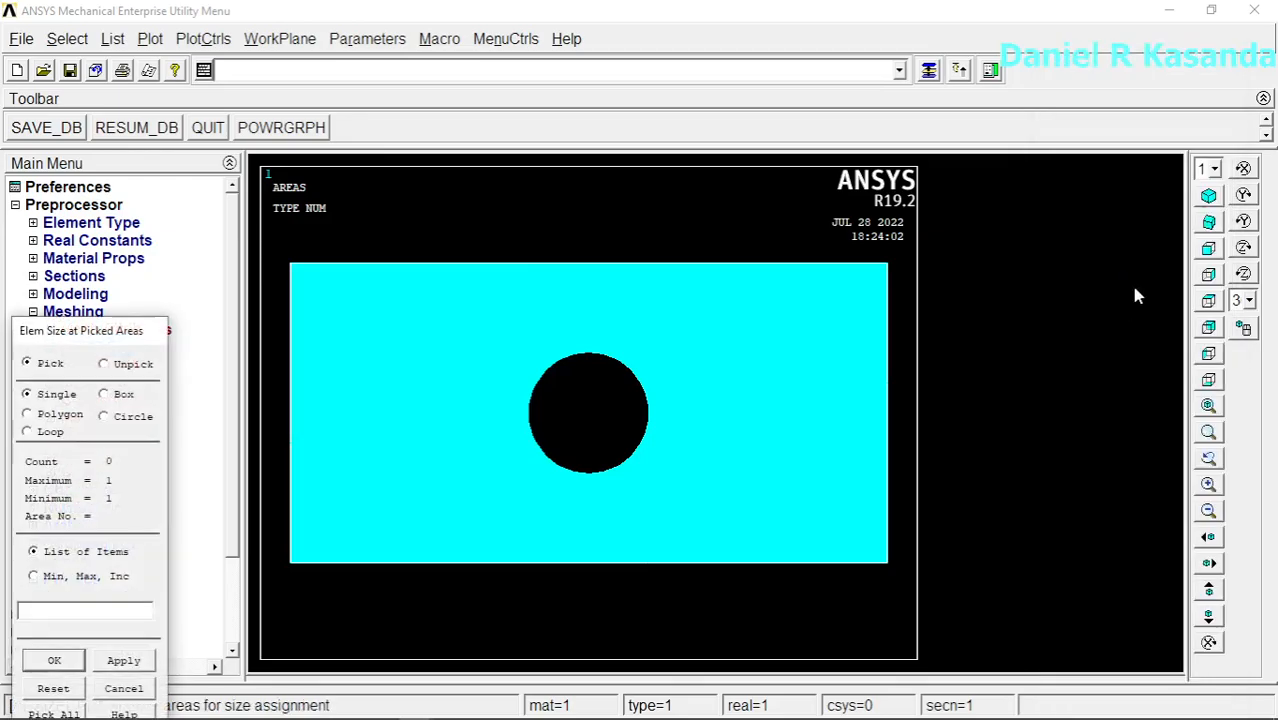
{"action": "left_click", "coordinate": [745, 368]}
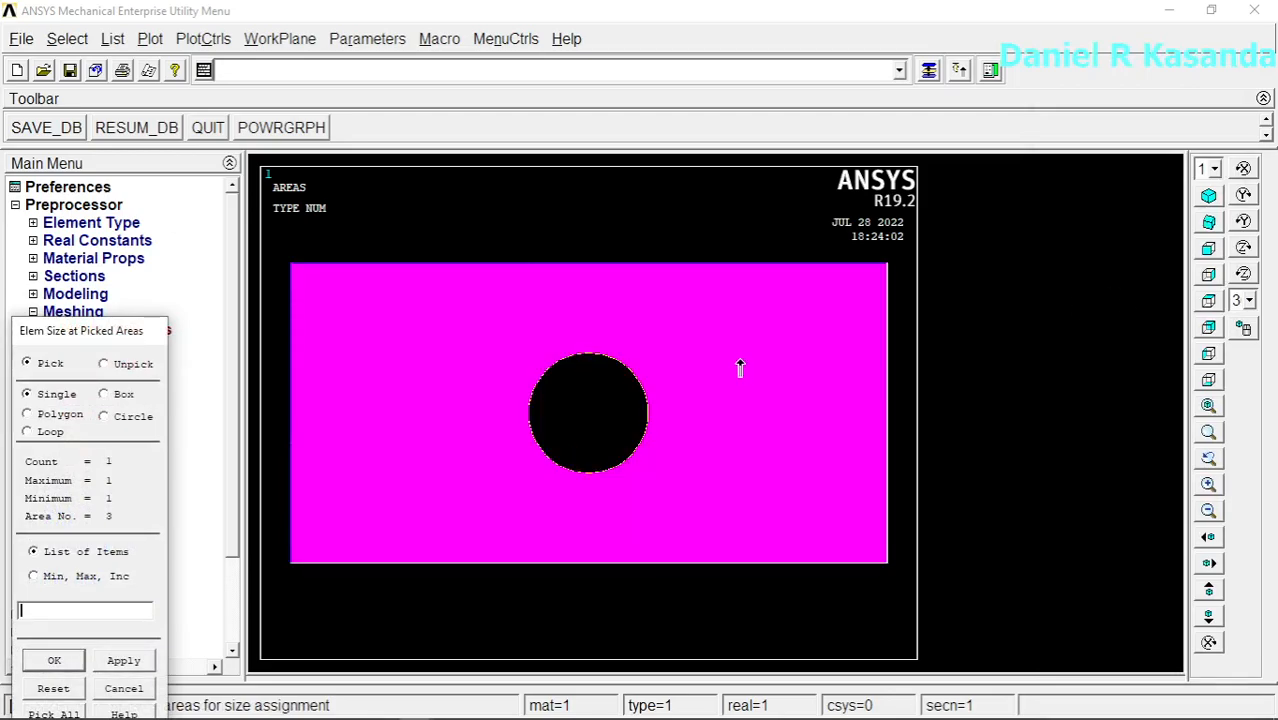
{"action": "middle_click", "coordinate": [740, 361]}
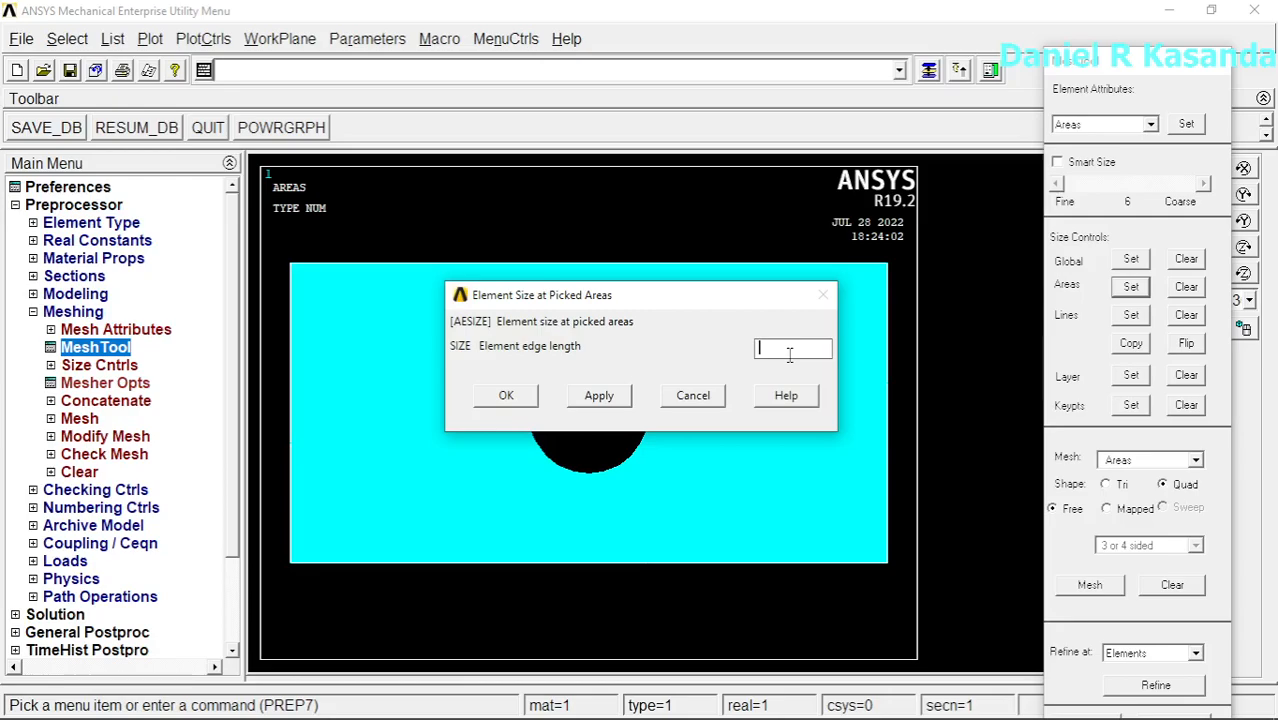
{"action": "left_click", "coordinate": [510, 395]}
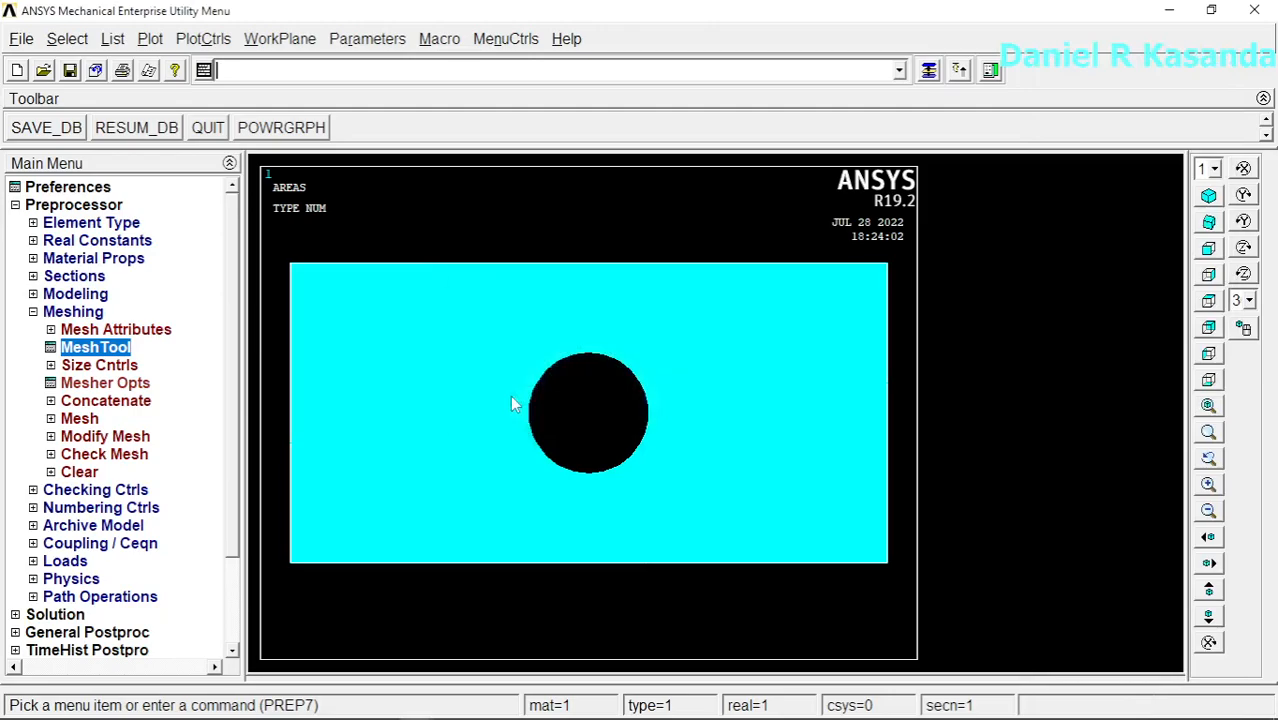
Step: Mesh the plate area with free quadrilateral elements
{"action": "left_click", "coordinate": [118, 347]}
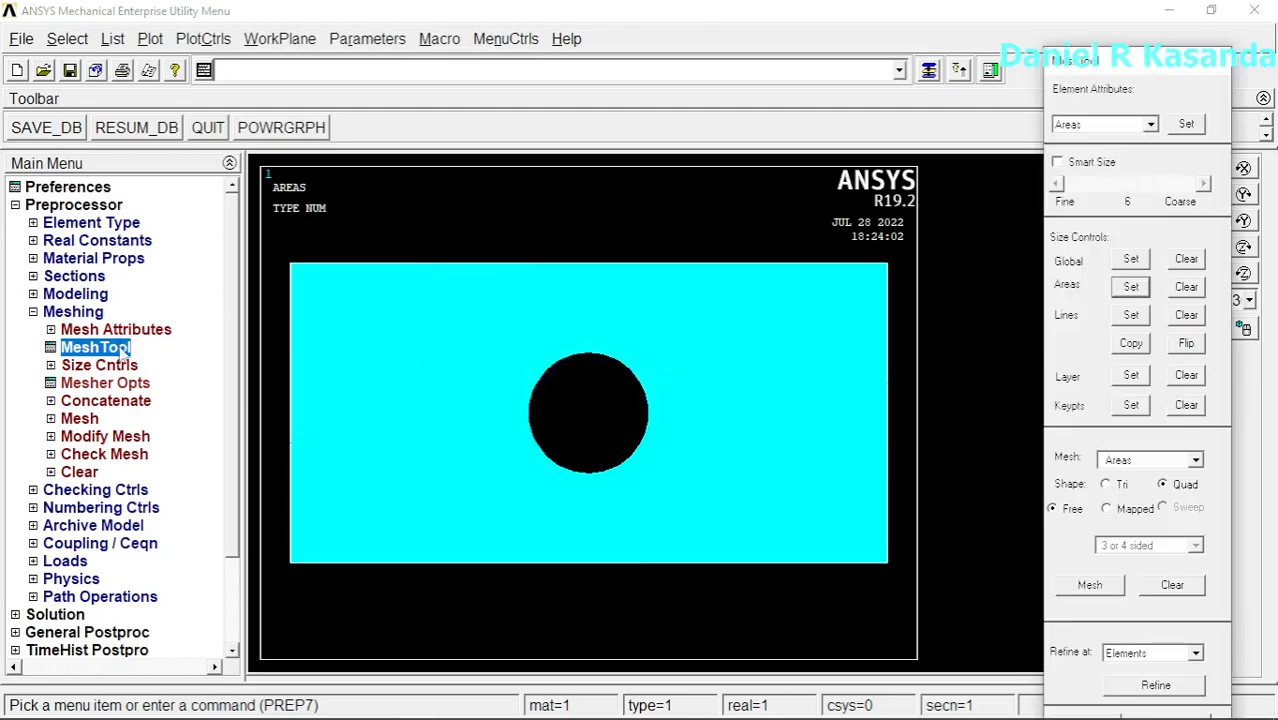
{"action": "left_click", "coordinate": [1090, 588]}
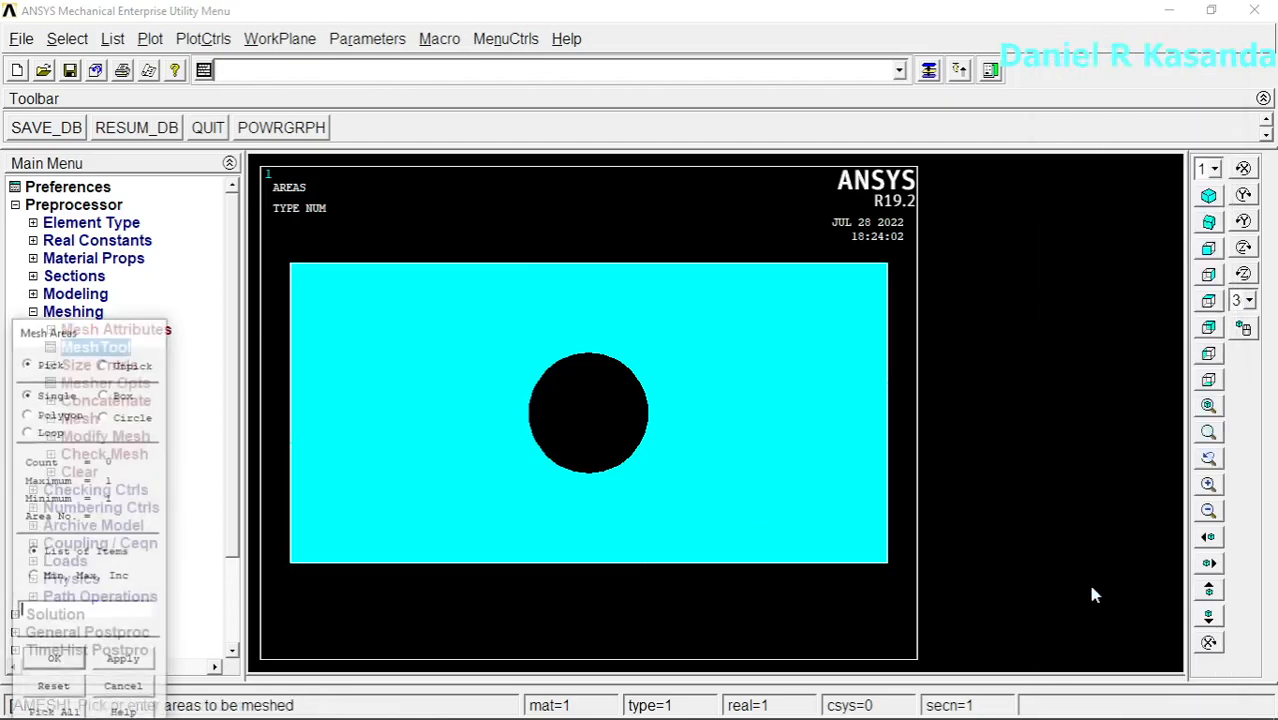
{"action": "left_click", "coordinate": [790, 420]}
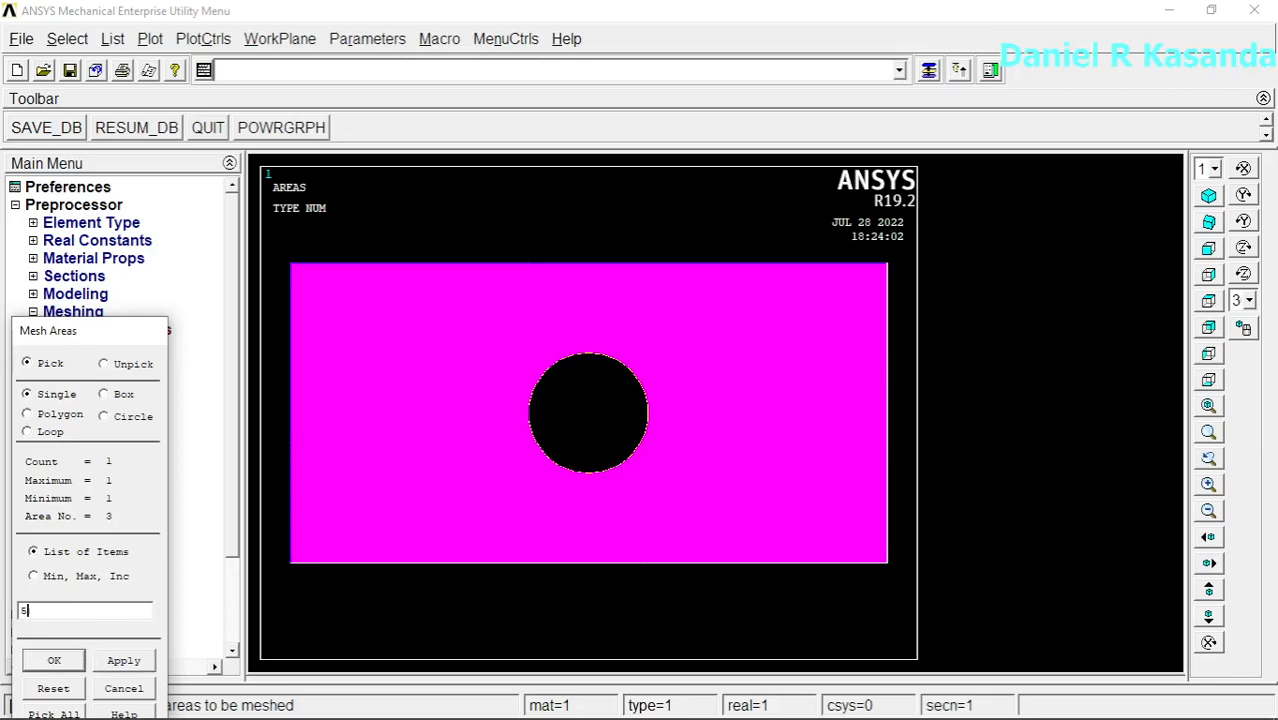
{"action": "left_click", "coordinate": [58, 661]}
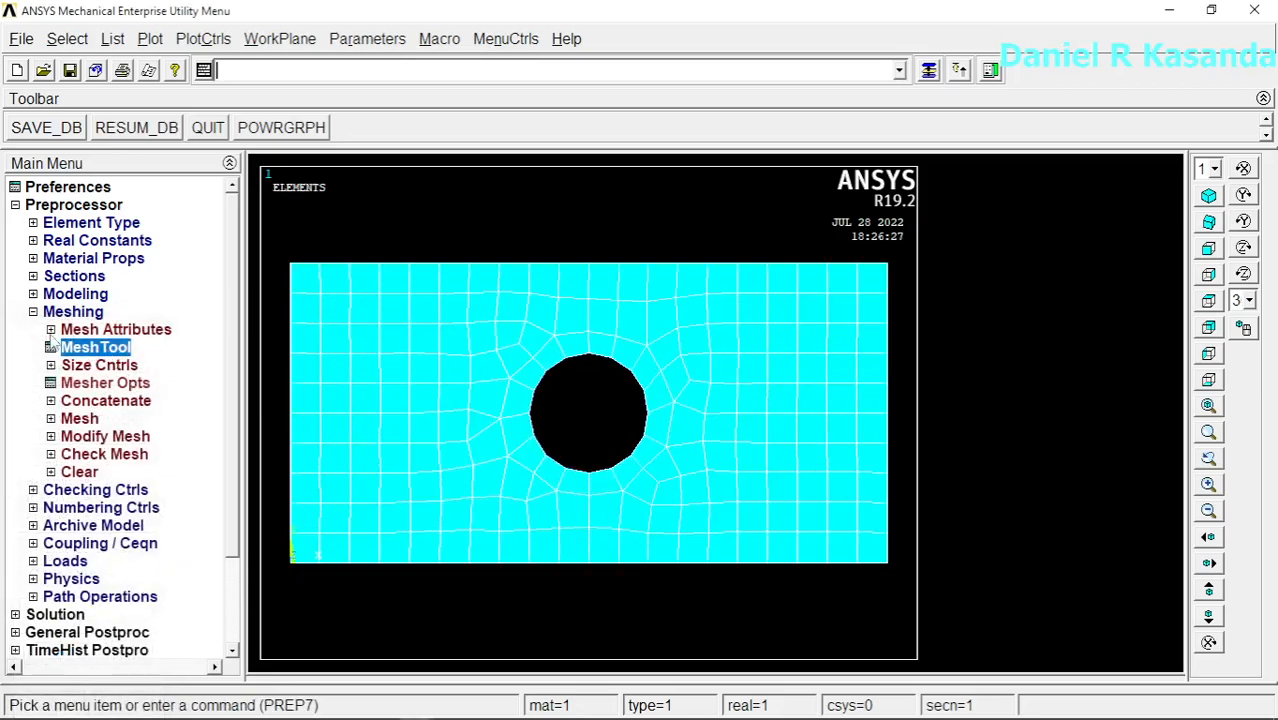
Step: Constrain all DOF on the lines of the plate's left, top and bottom edges with a constant-value displacement load
{"action": "left_click", "coordinate": [34, 313]}
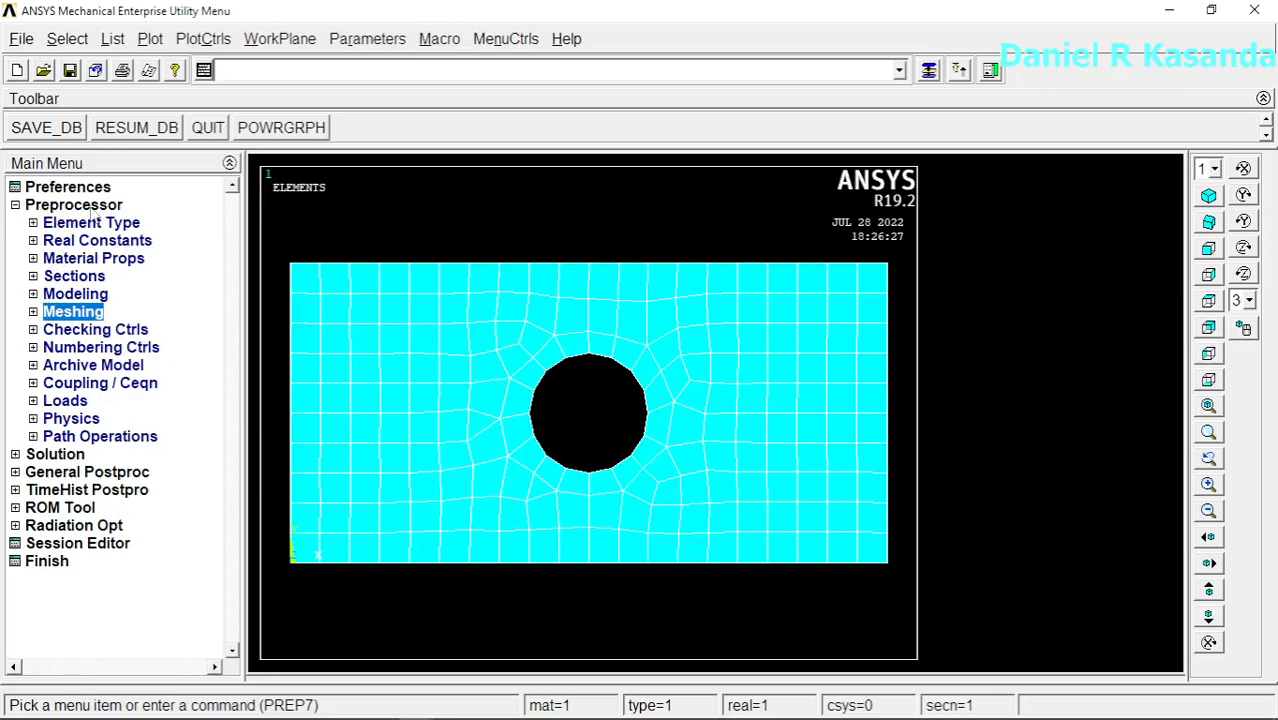
{"action": "left_click", "coordinate": [16, 206]}
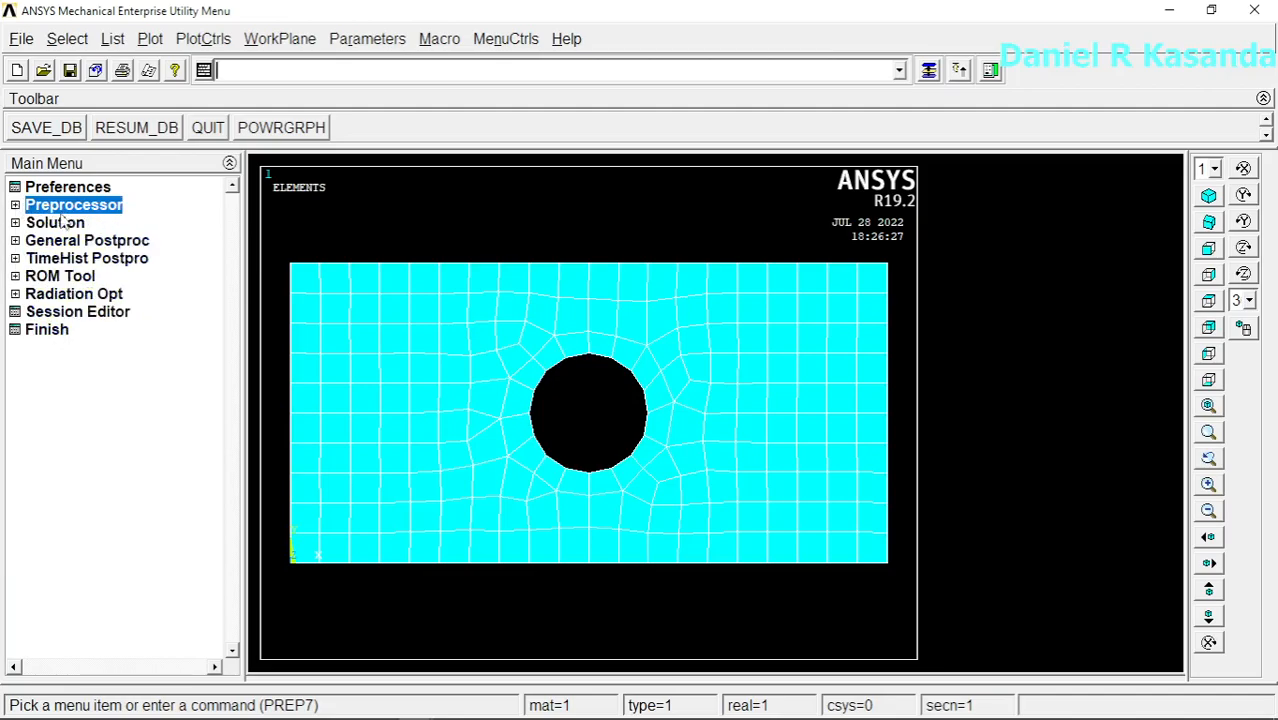
{"action": "left_click", "coordinate": [36, 224]}
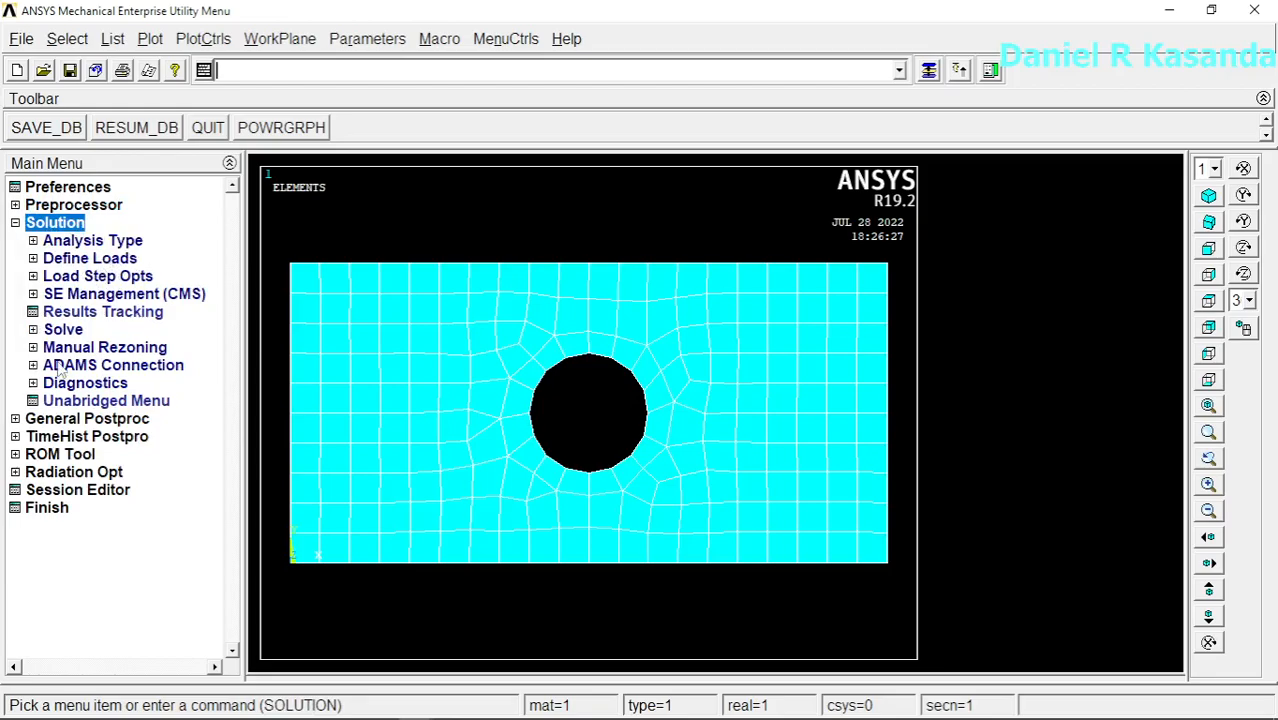
{"action": "left_click", "coordinate": [101, 260]}
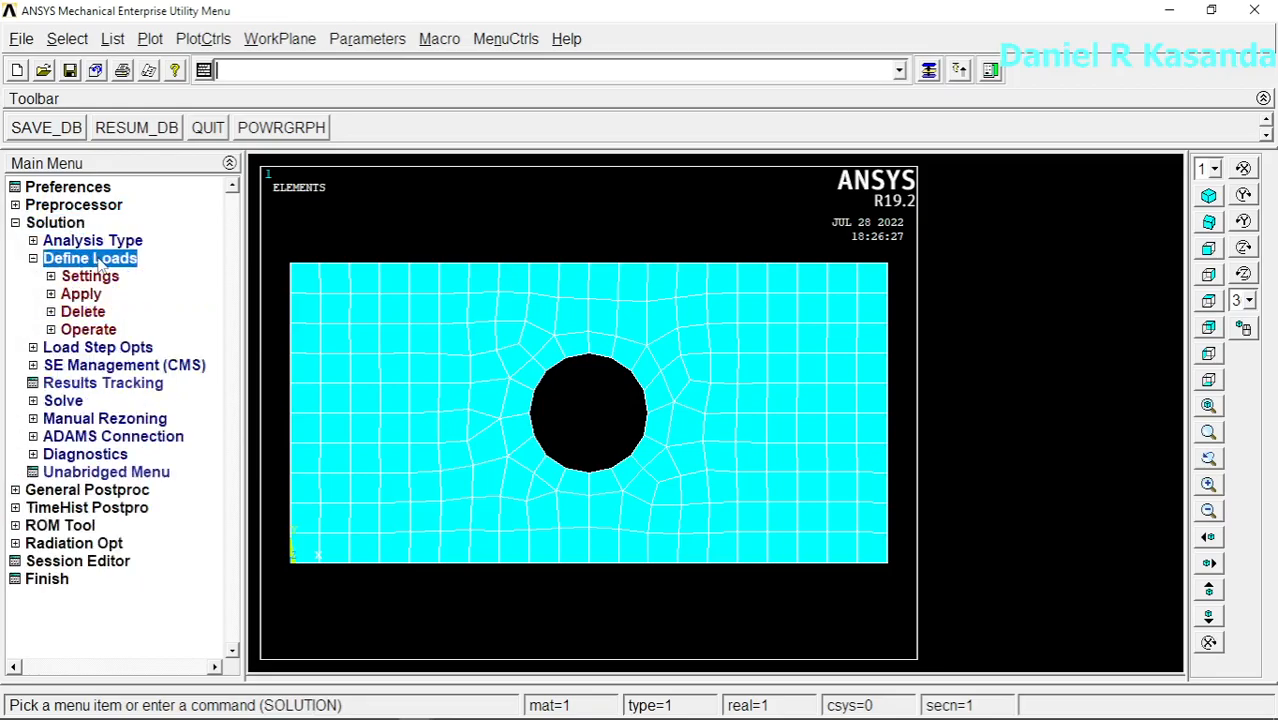
{"action": "left_click", "coordinate": [92, 295]}
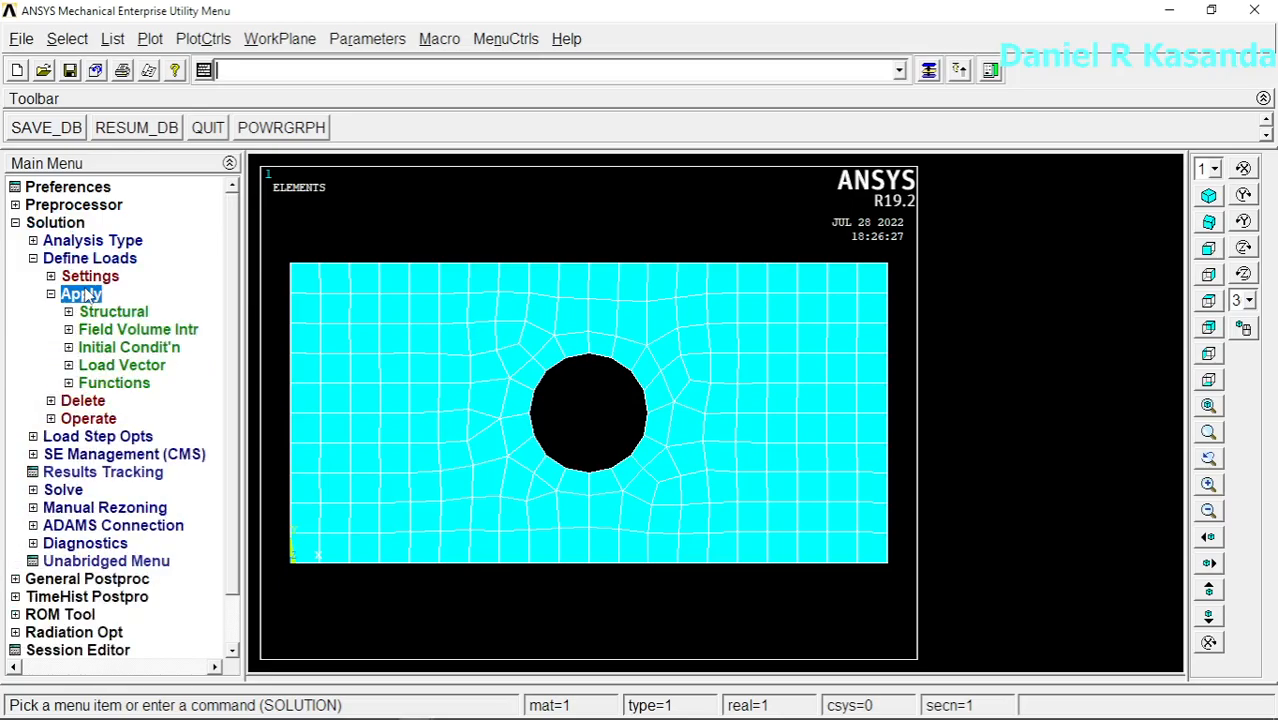
{"action": "left_click", "coordinate": [130, 312]}
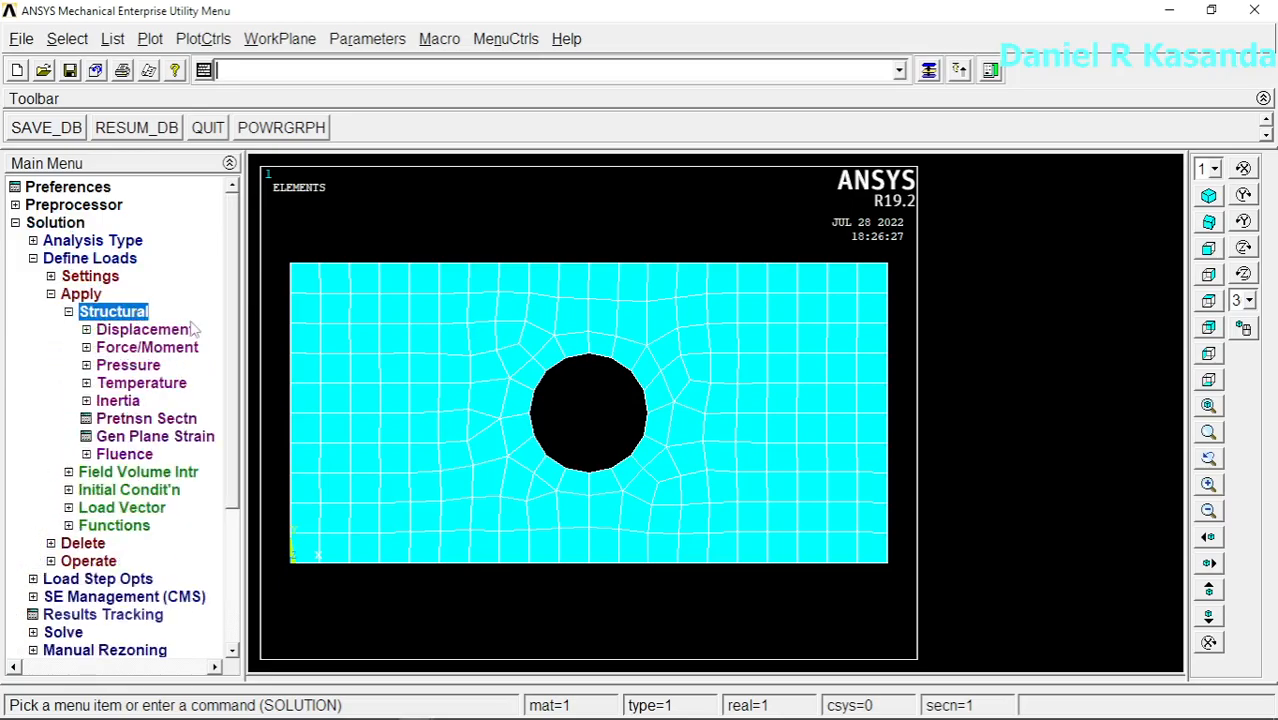
{"action": "left_click", "coordinate": [145, 330]}
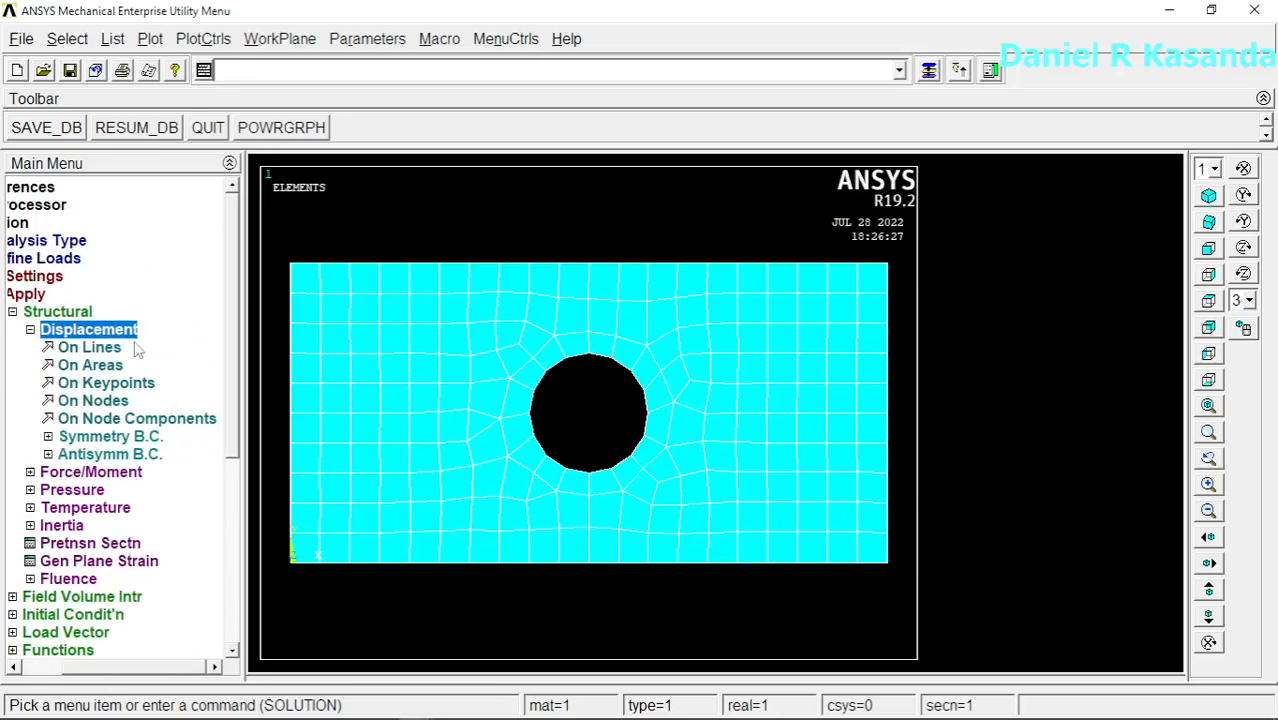
{"action": "left_click", "coordinate": [103, 346]}
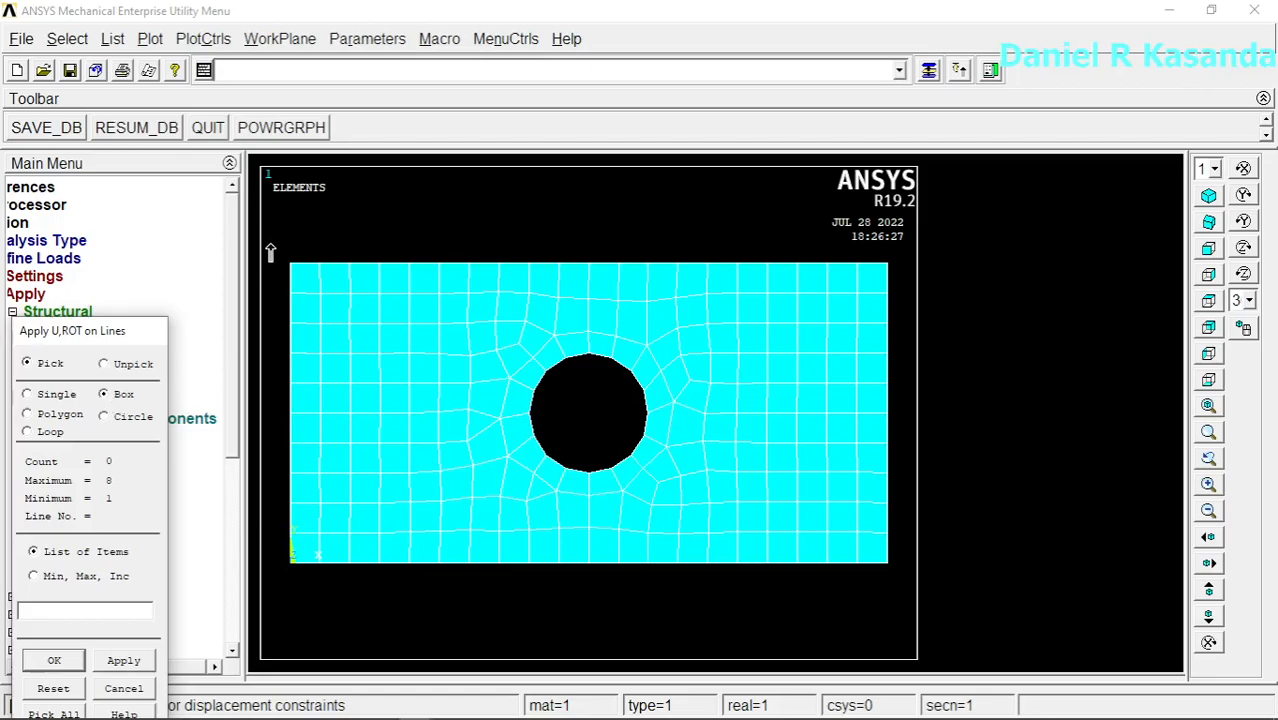
{"action": "left_click_drag", "start_coordinate": [265, 240], "coordinate": [507, 610]}
{"action": "left_click", "coordinate": [56, 661]}
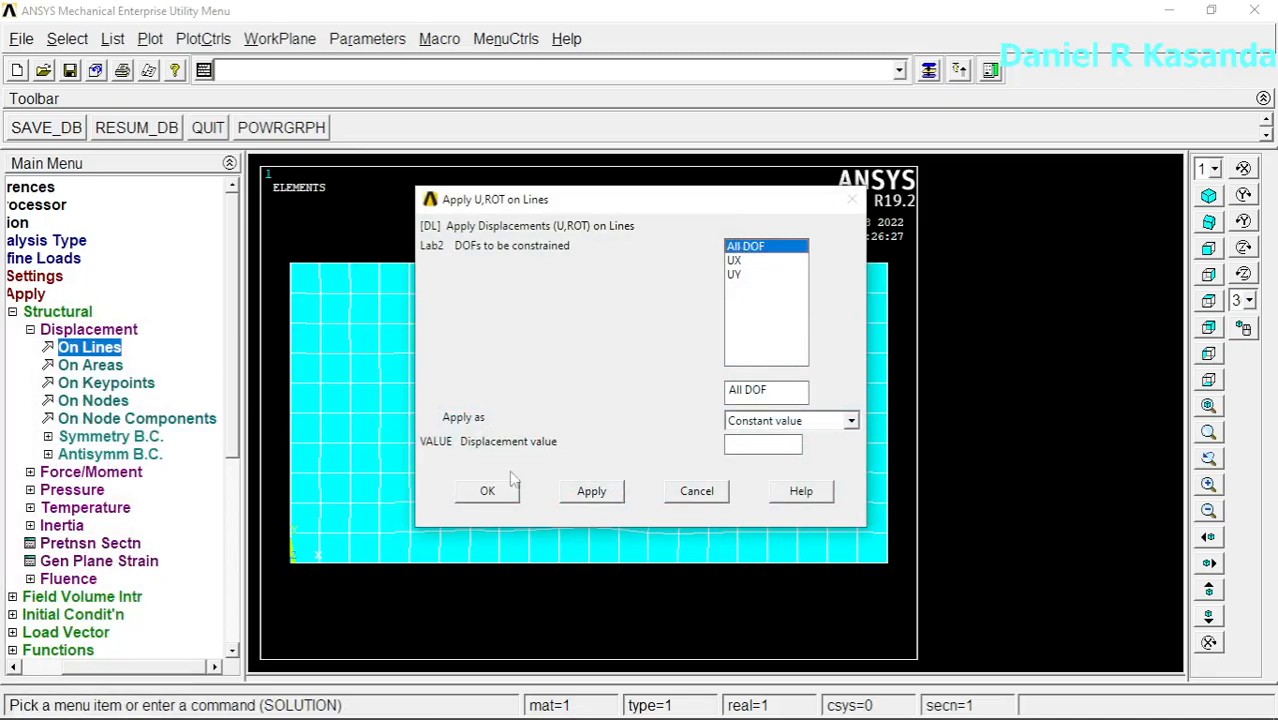
{"action": "left_click", "coordinate": [486, 491]}
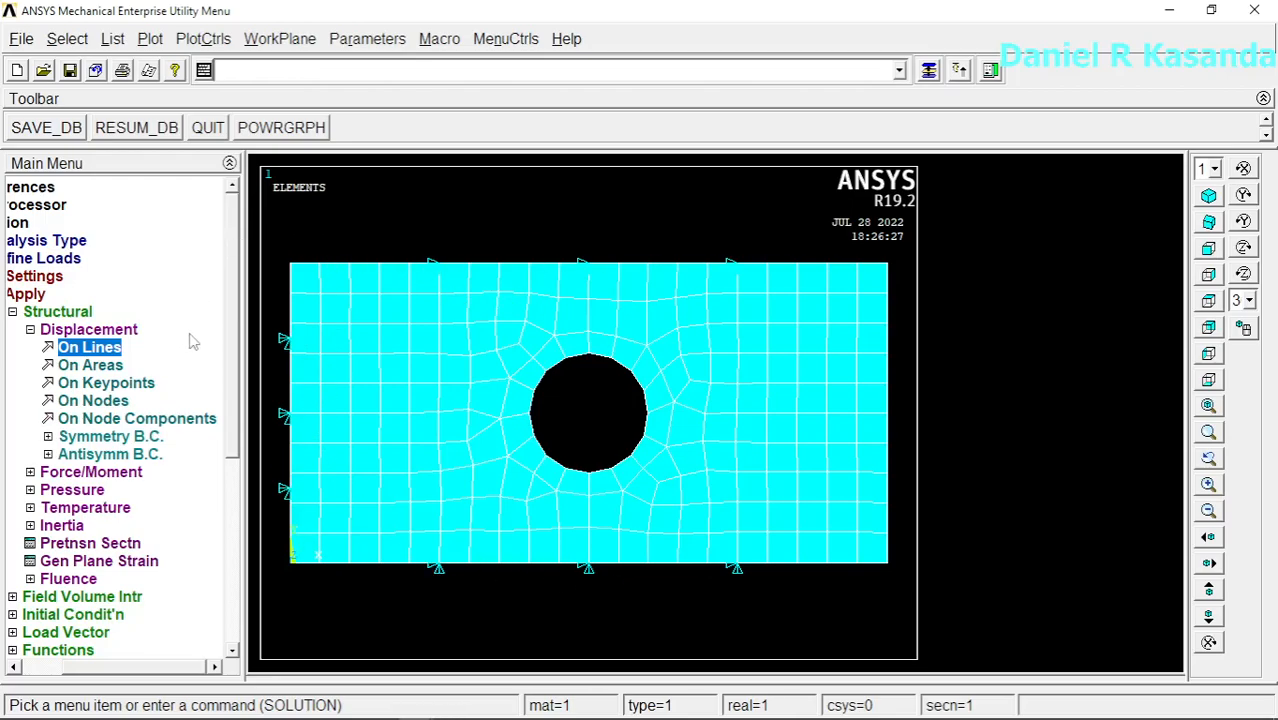
Step: Apply a constant pressure of -1000 on the plate's right, top and bottom edge lines, checking the load in the Paint 3D sketch
{"action": "left_click", "coordinate": [76, 490]}
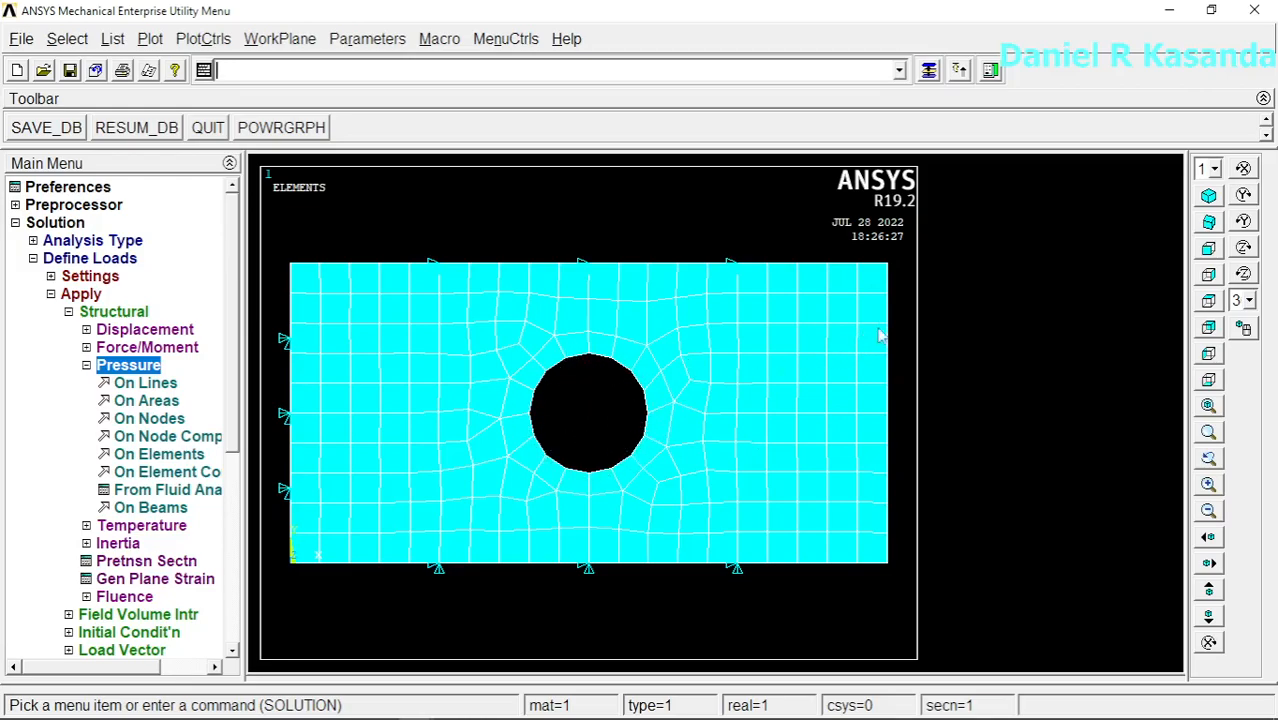
{"action": "left_click", "coordinate": [150, 383]}
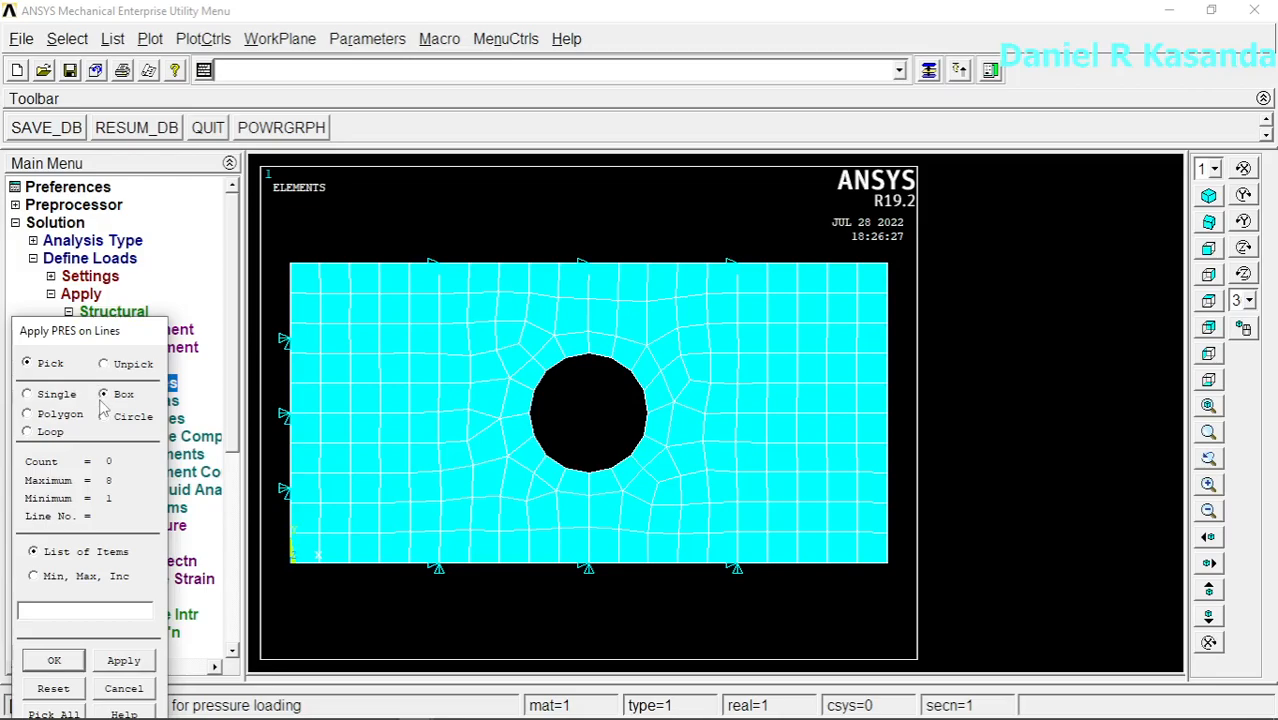
{"action": "left_click_drag", "start_coordinate": [906, 244], "coordinate": [806, 607]}
{"action": "left_click", "coordinate": [54, 662]}
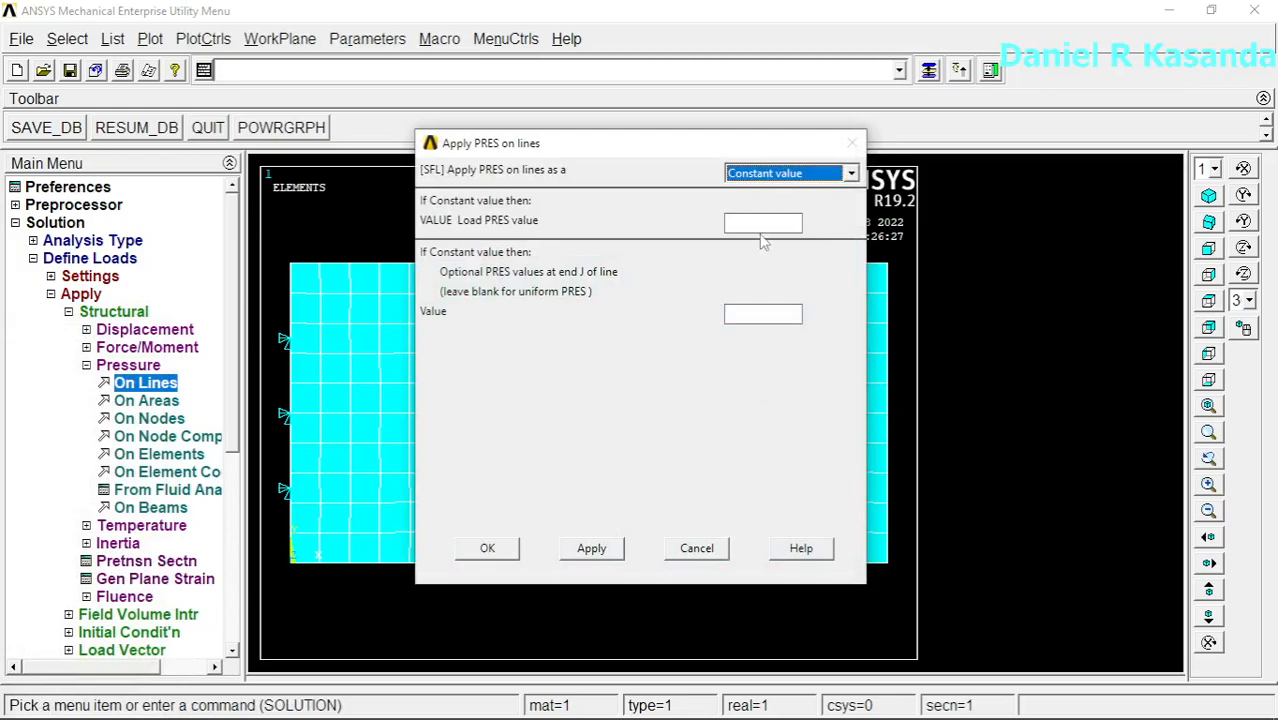
{"action": "left_click", "coordinate": [755, 224]}
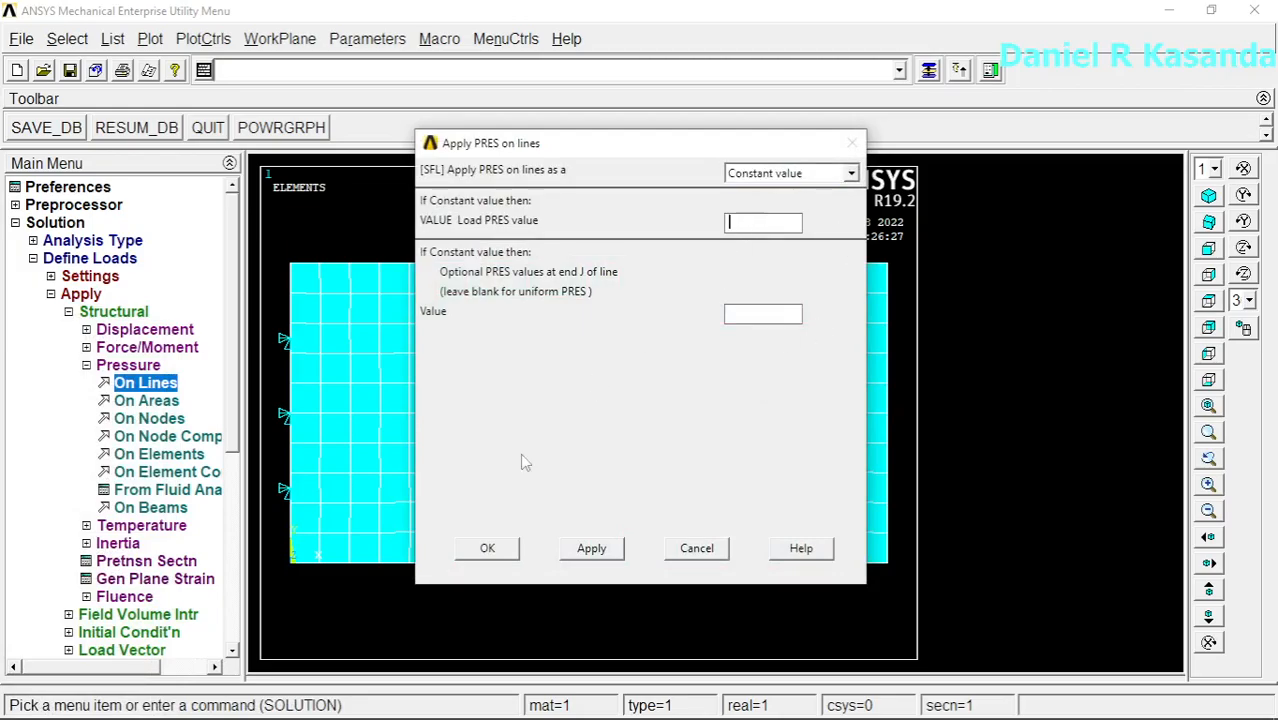
{"action": "mouse_move", "coordinate": [390, 710]}
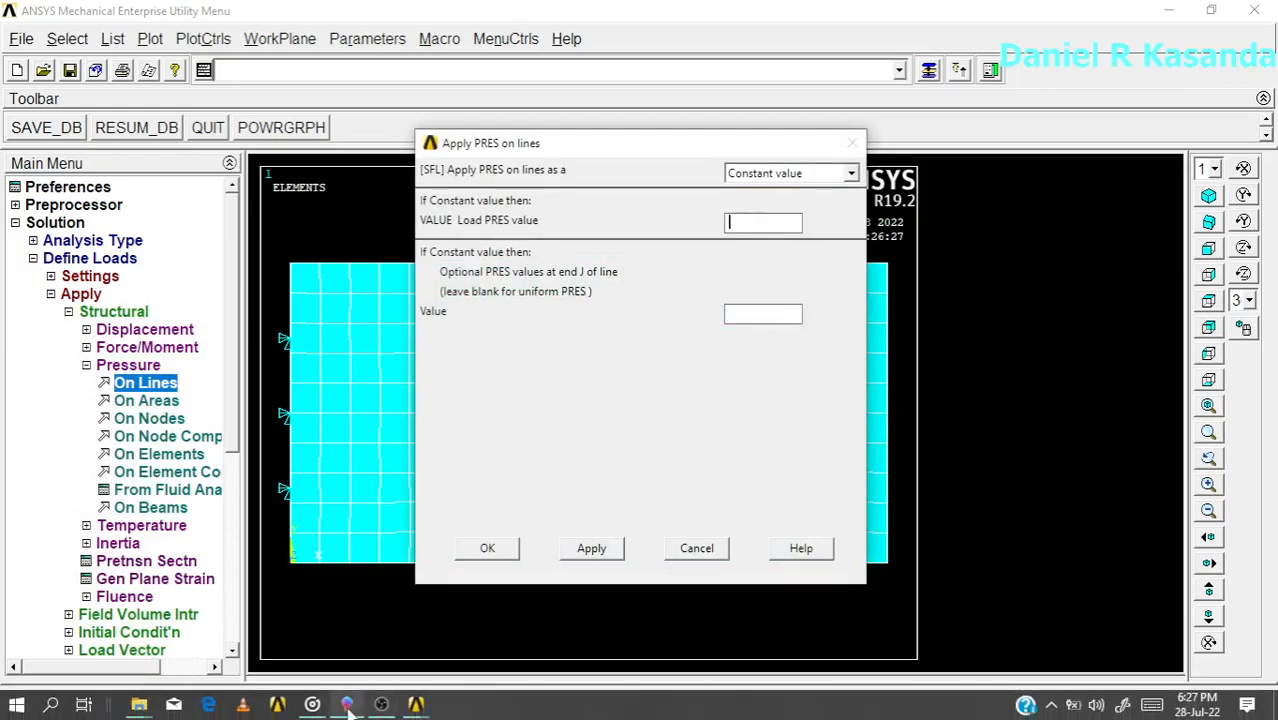
{"action": "left_click", "coordinate": [347, 705]}
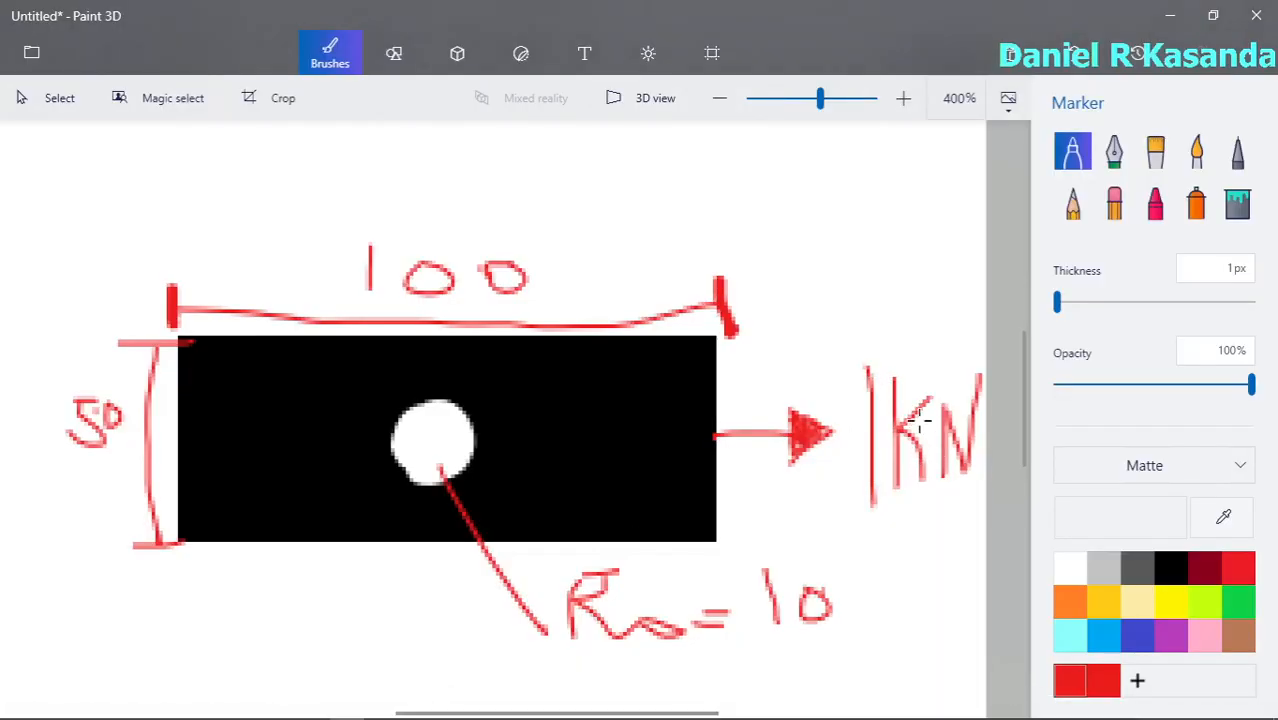
{"action": "left_click", "coordinate": [1168, 15]}
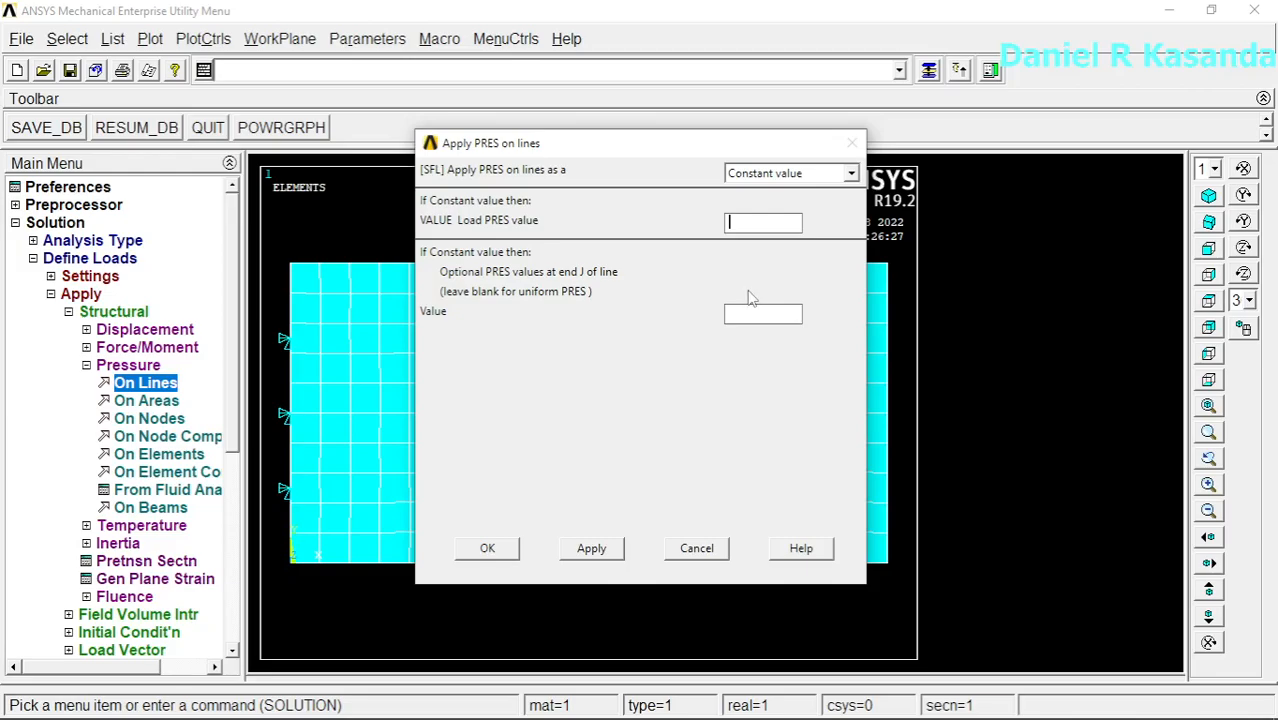
{"action": "type", "text": "-1000"}
{"action": "left_click", "coordinate": [500, 550]}
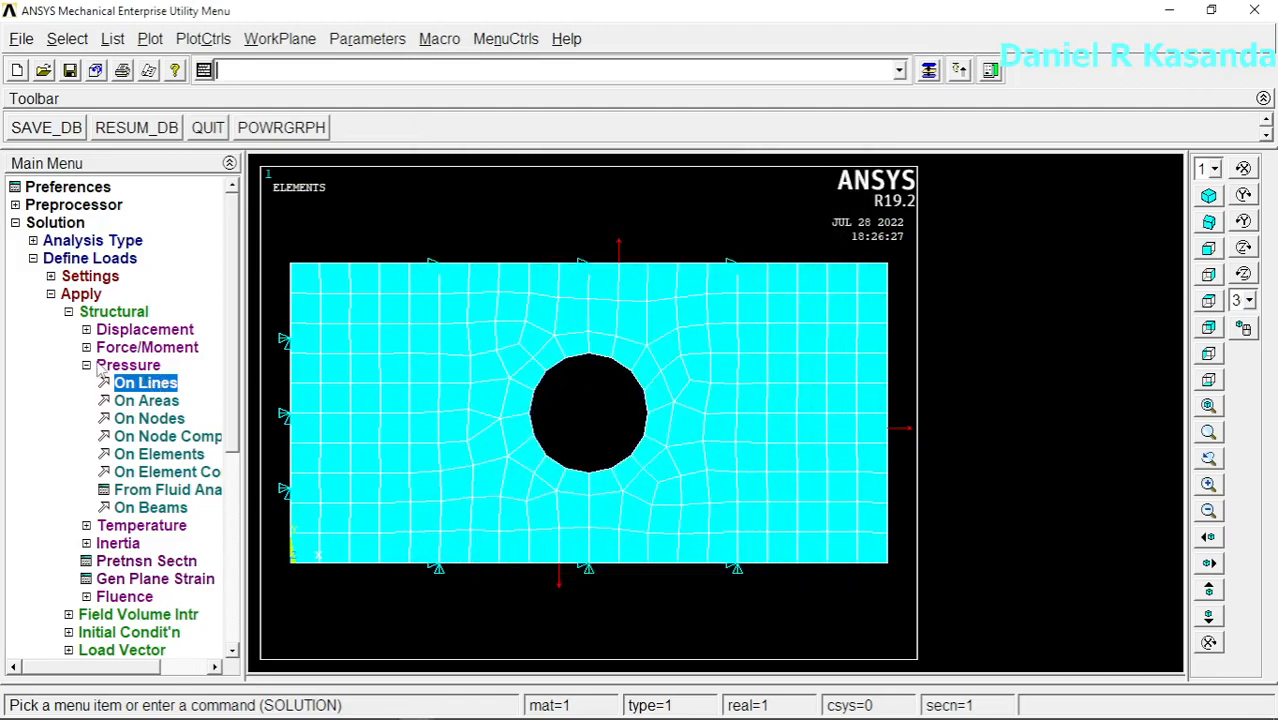
Step: Apply a constant pressure of -1000 on the four arc lines of the central hole
{"action": "left_click", "coordinate": [149, 385]}
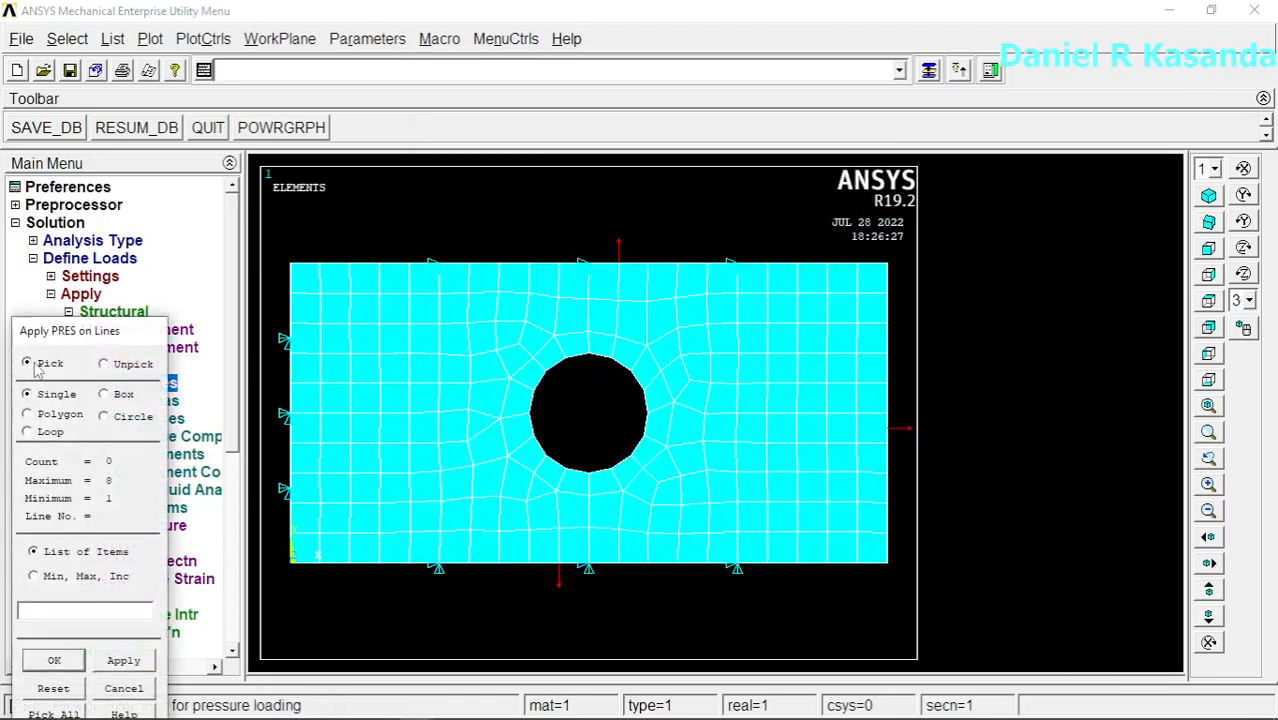
{"action": "left_click", "coordinate": [541, 378]}
{"action": "left_click", "coordinate": [598, 360]}
{"action": "left_click", "coordinate": [643, 434]}
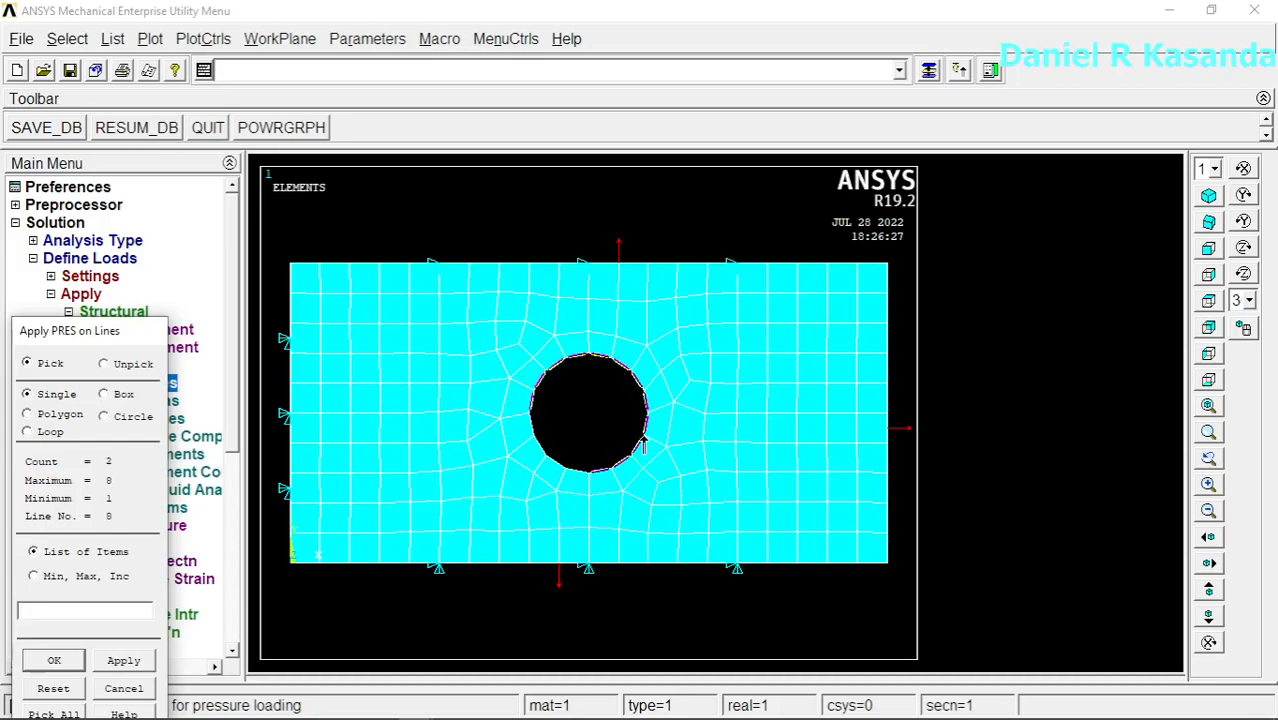
{"action": "left_click", "coordinate": [547, 452]}
{"action": "left_click", "coordinate": [54, 662]}
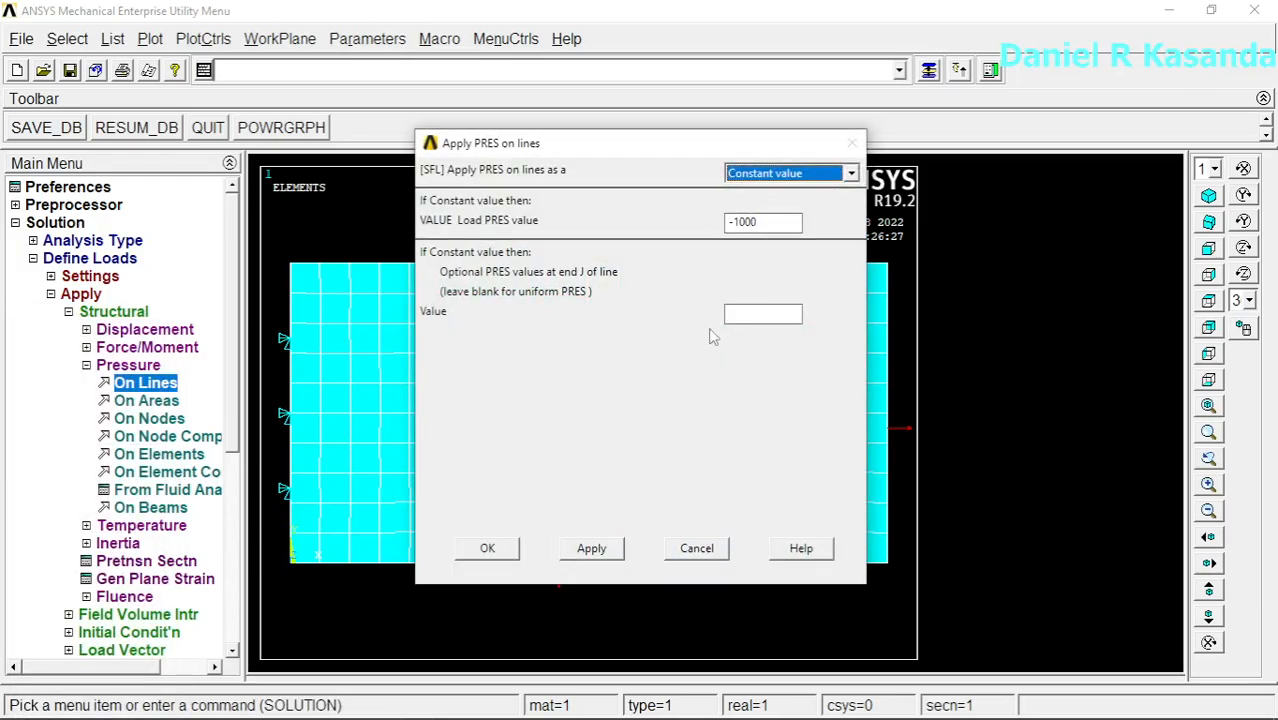
{"action": "left_click", "coordinate": [483, 551]}
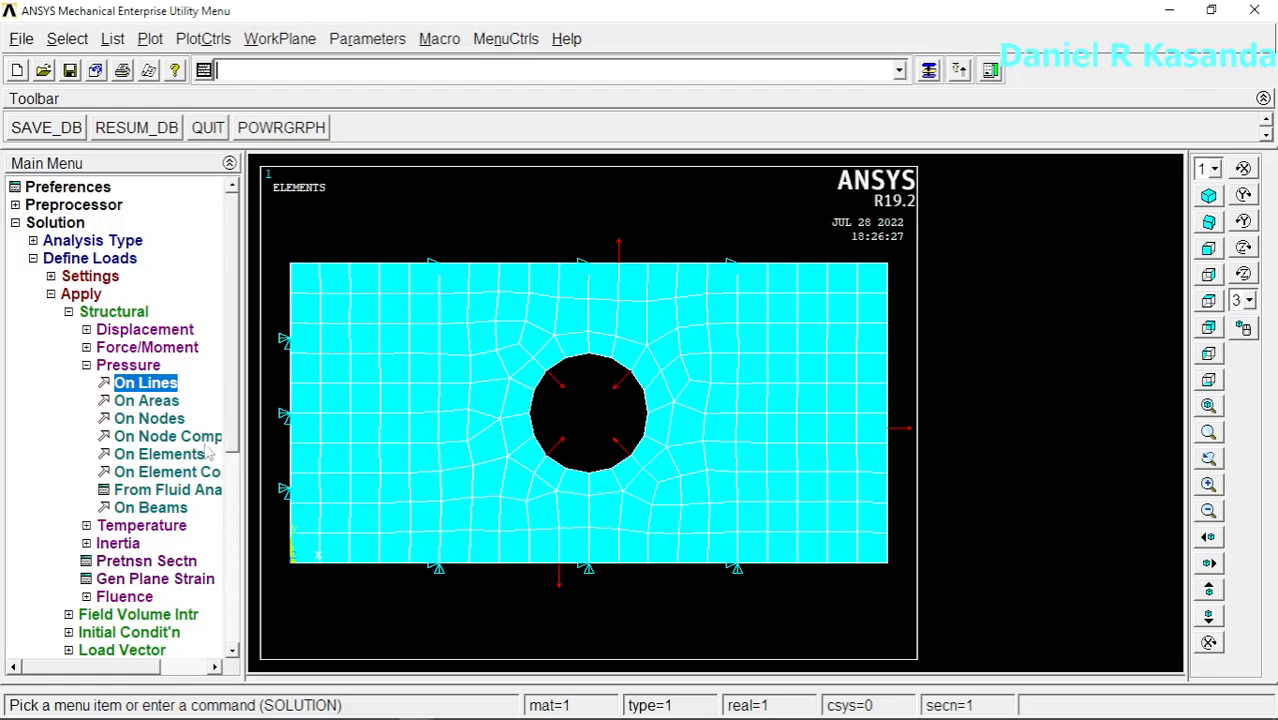
Step: Solve the current load step and close the solution note and status listing
{"action": "left_click", "coordinate": [50, 294]}
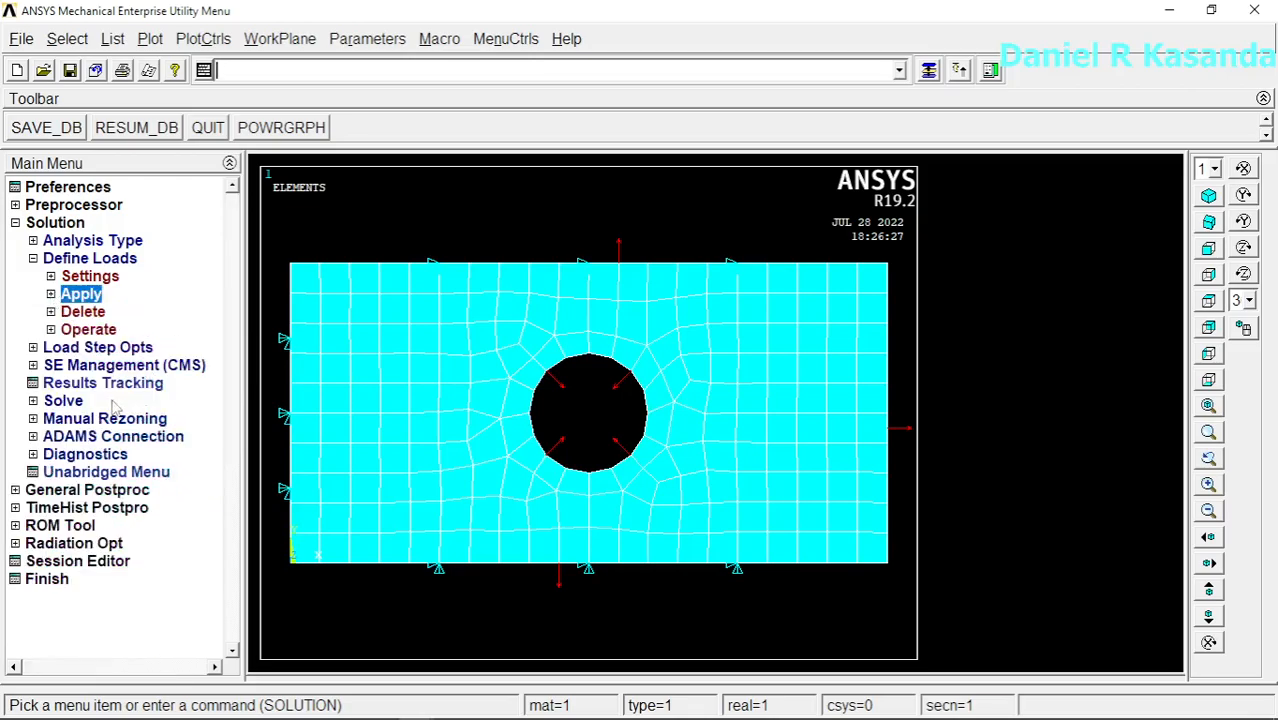
{"action": "left_click", "coordinate": [75, 401]}
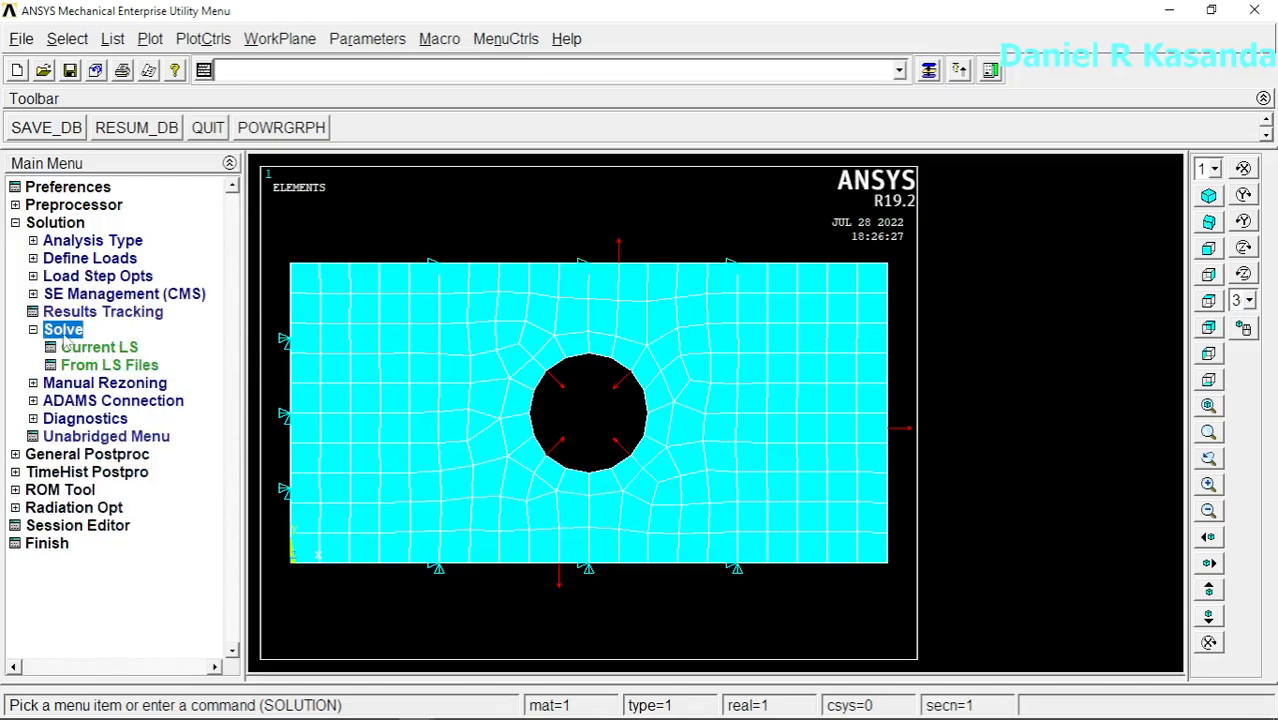
{"action": "left_click", "coordinate": [133, 348]}
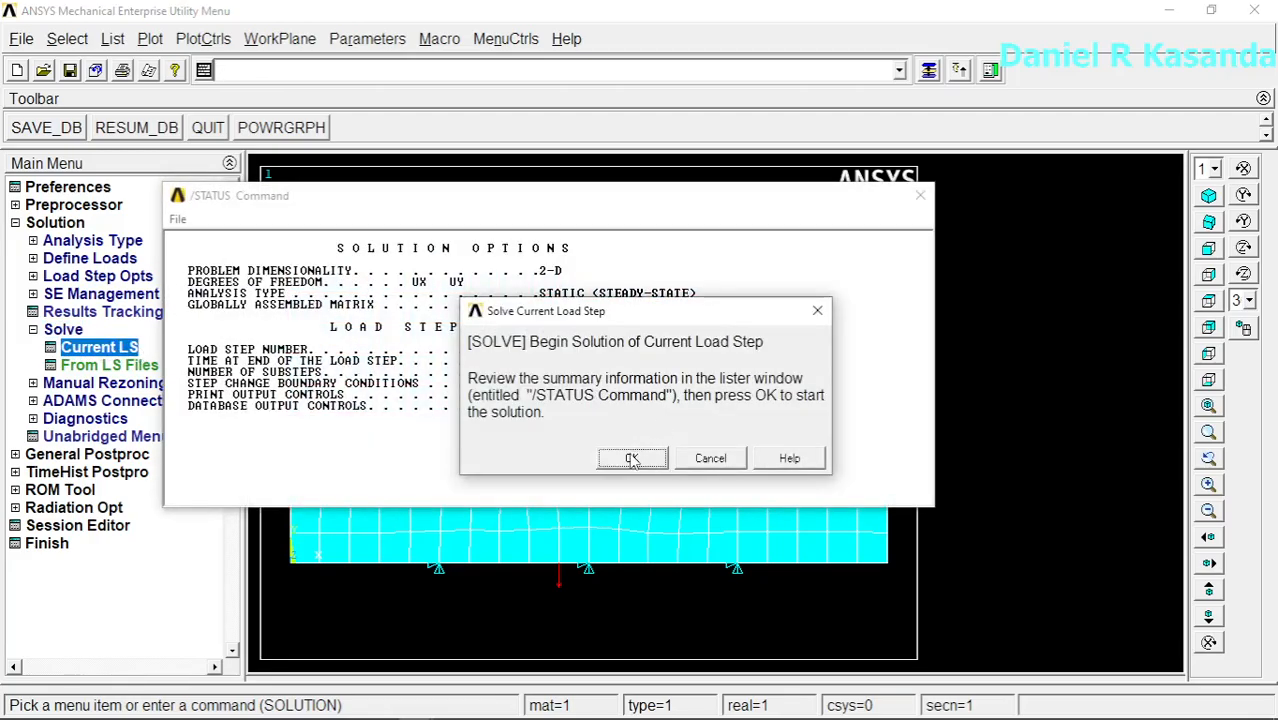
{"action": "left_click", "coordinate": [632, 456]}
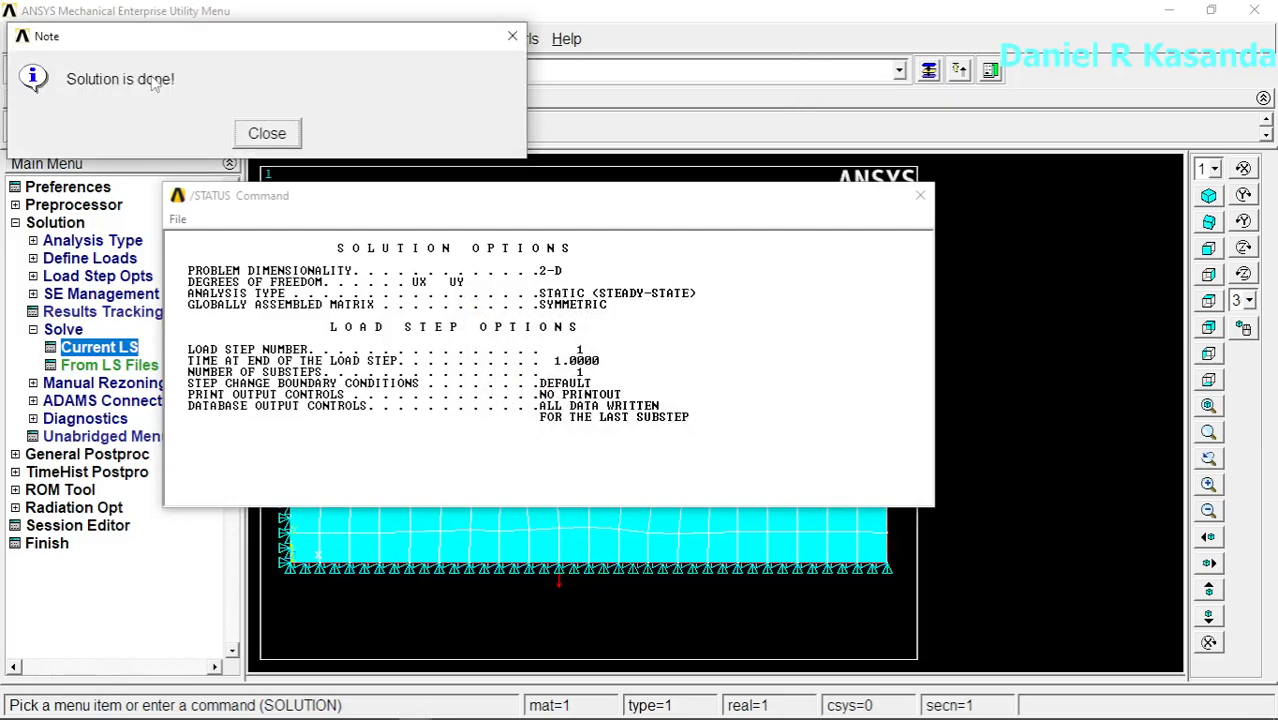
{"action": "left_click", "coordinate": [268, 136]}
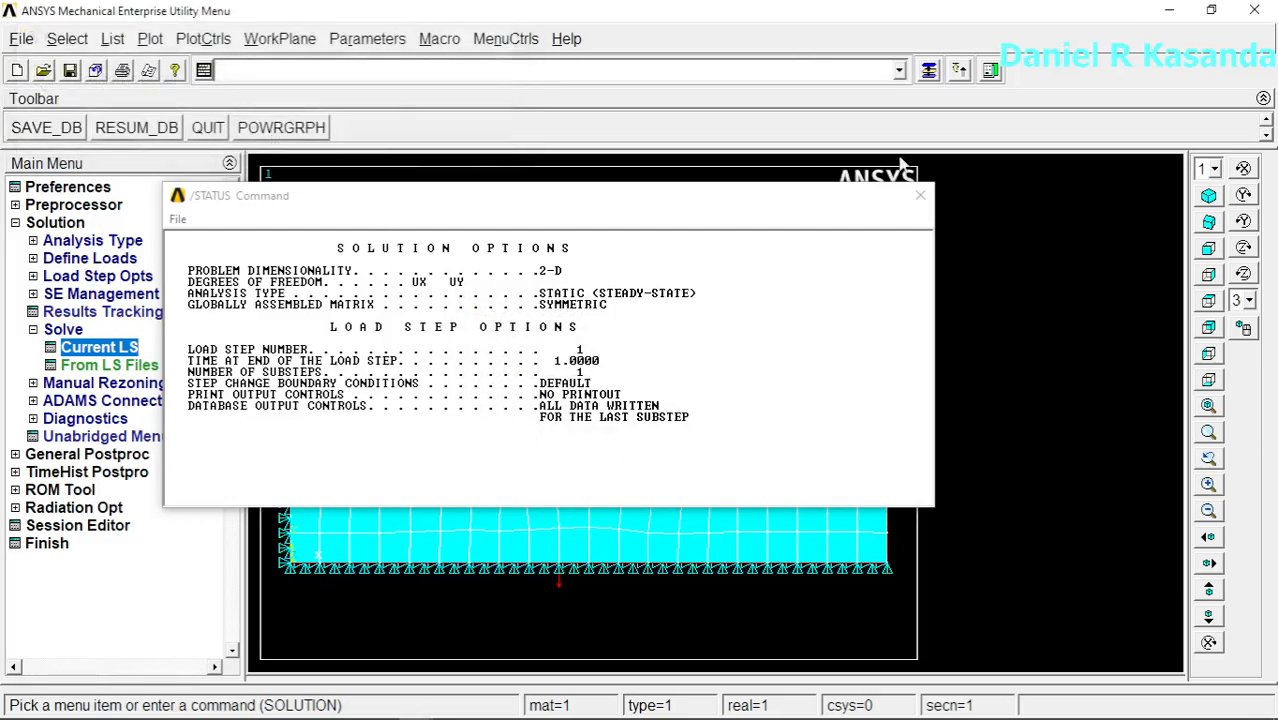
{"action": "left_click", "coordinate": [920, 196]}
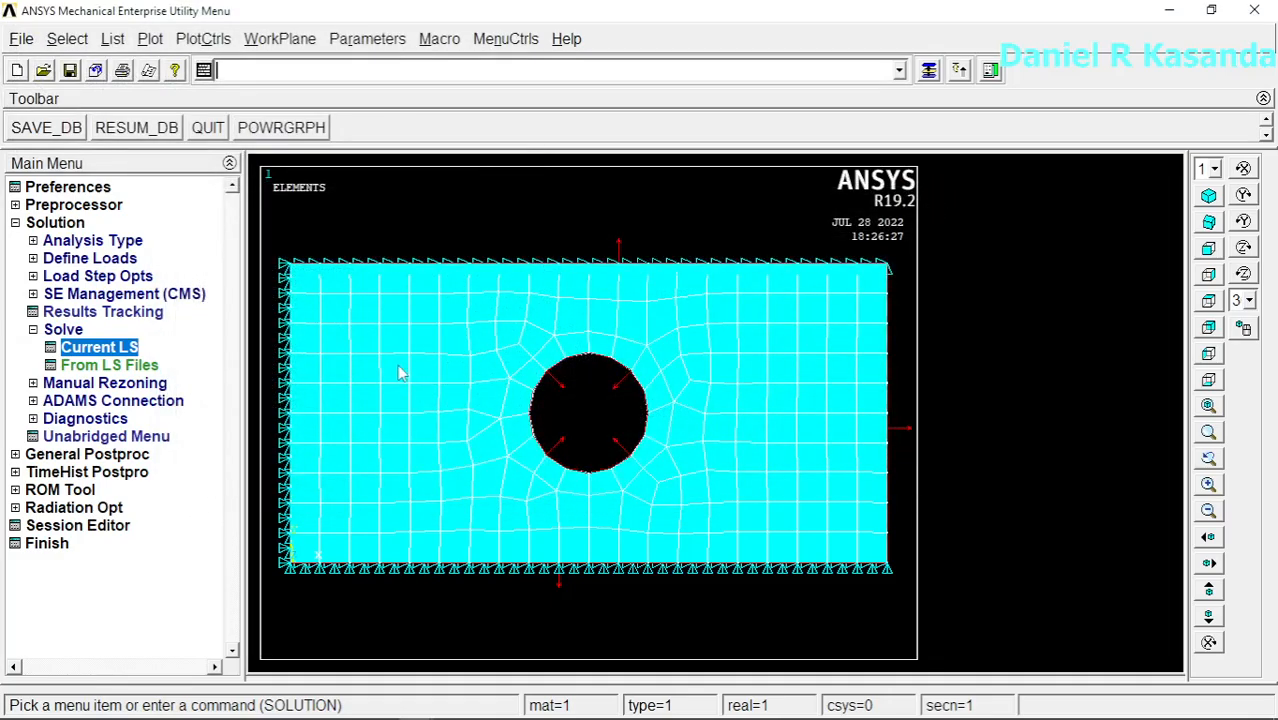
Step: Plot the nodal solution contour of von Mises stress on the plate with deformed shape only
{"action": "left_click", "coordinate": [15, 223]}
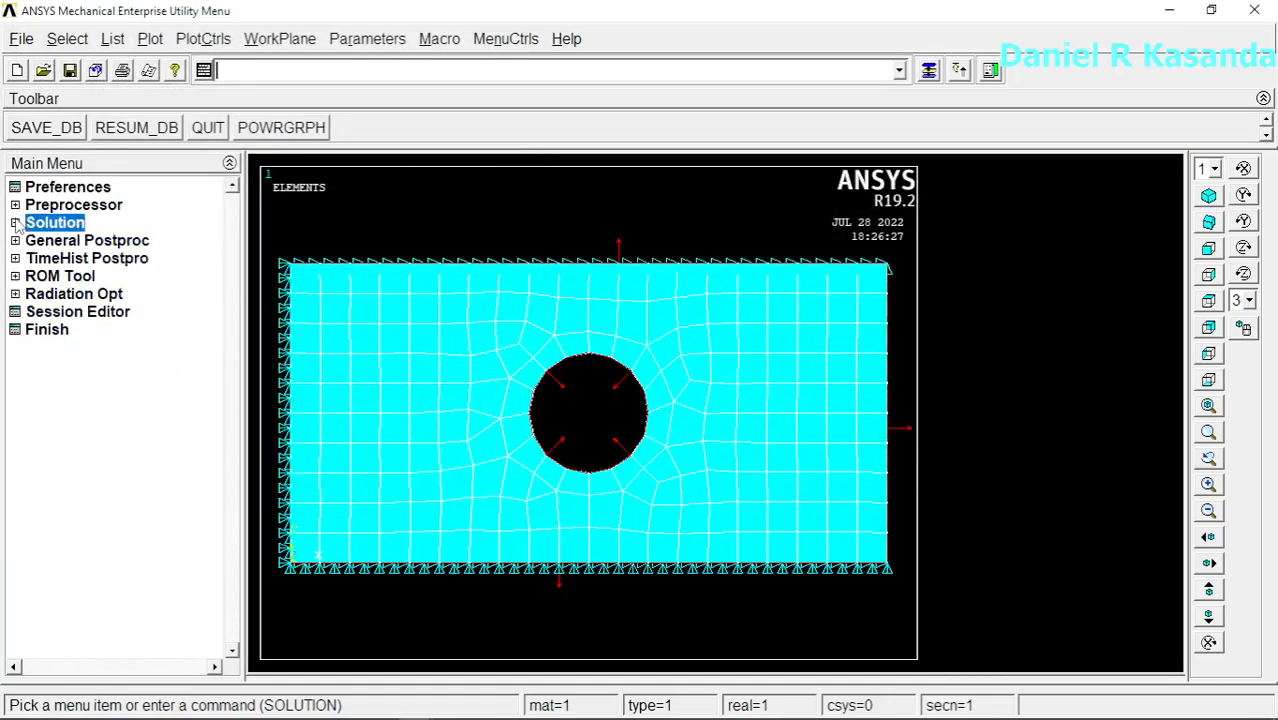
{"action": "left_click", "coordinate": [111, 243]}
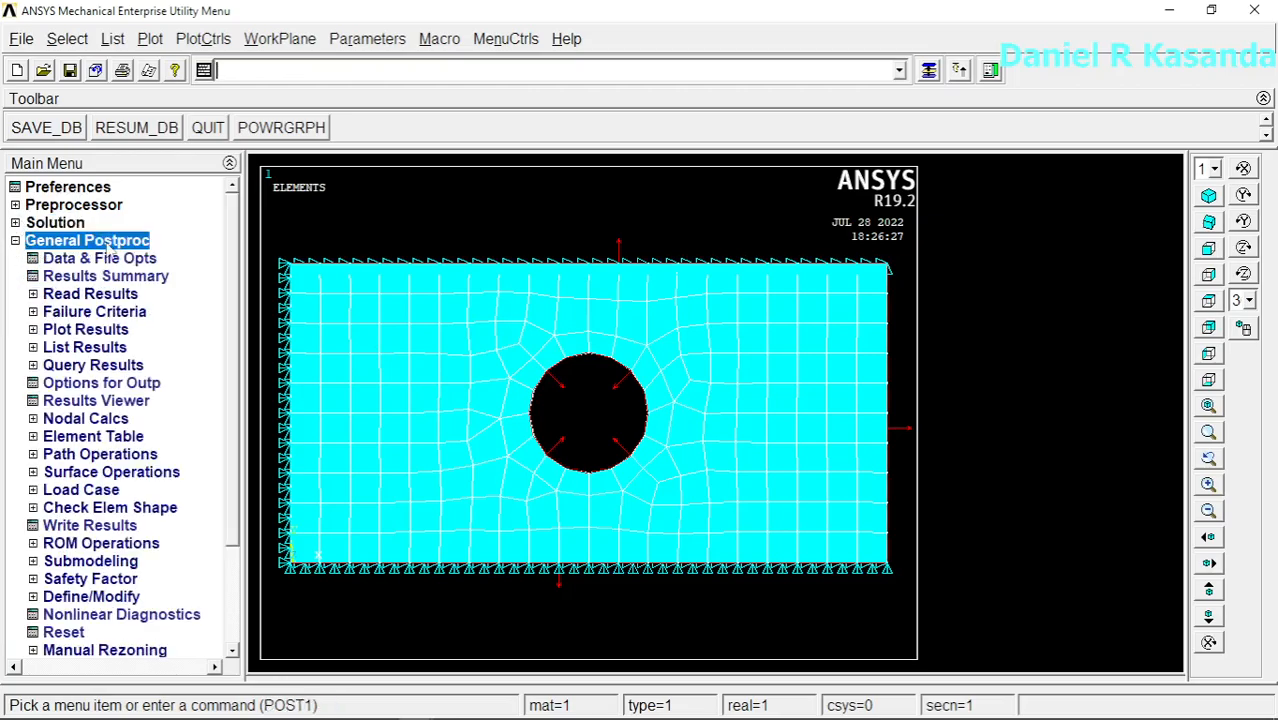
{"action": "left_click", "coordinate": [105, 333]}
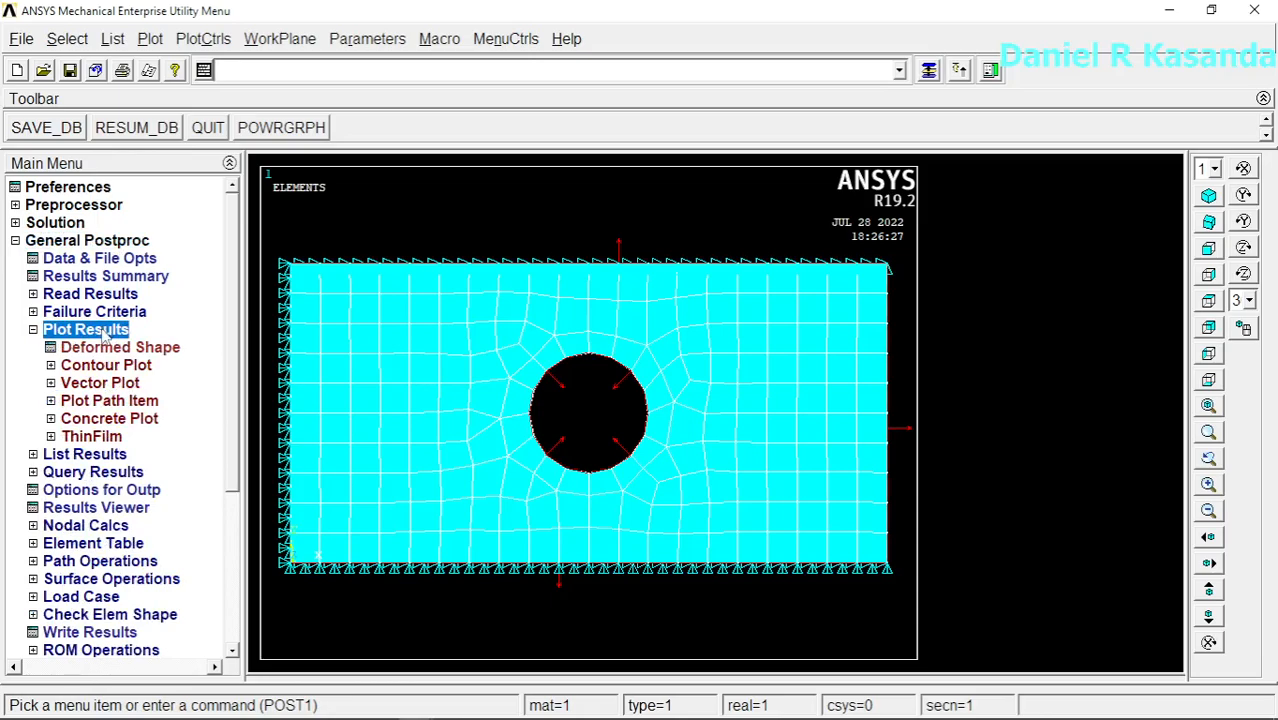
{"action": "left_click", "coordinate": [110, 352]}
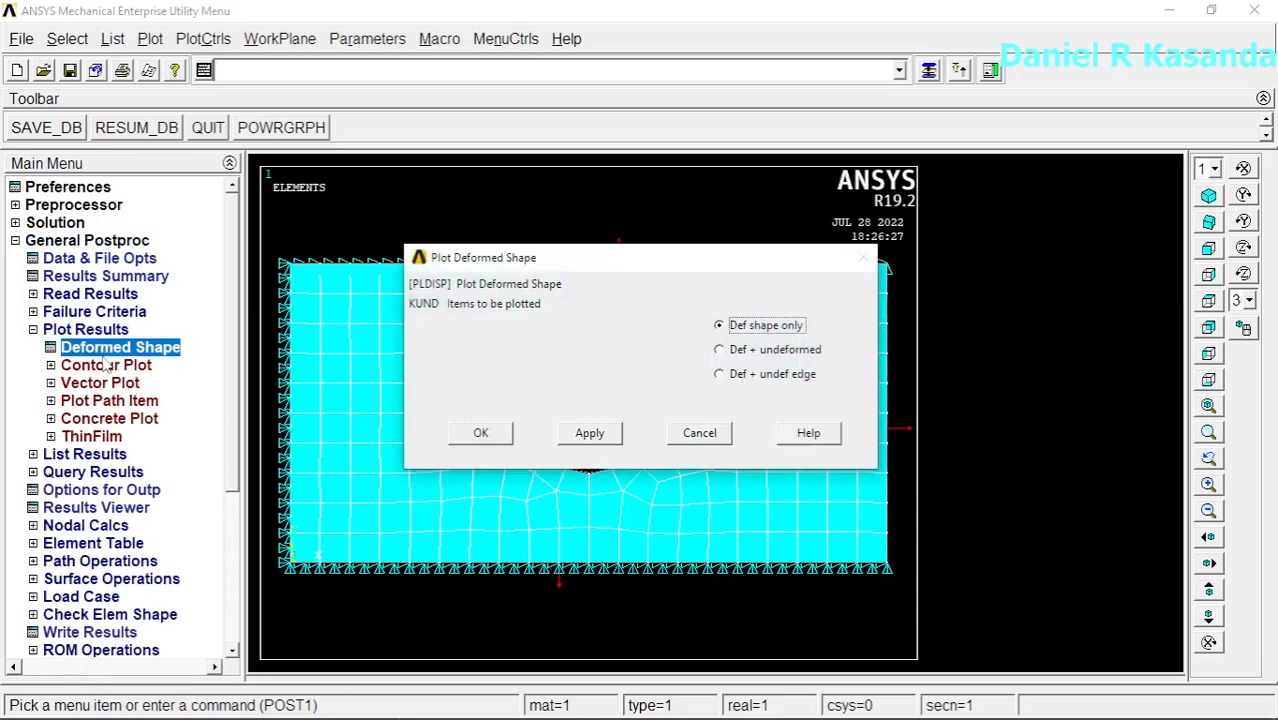
{"action": "left_click", "coordinate": [102, 366]}
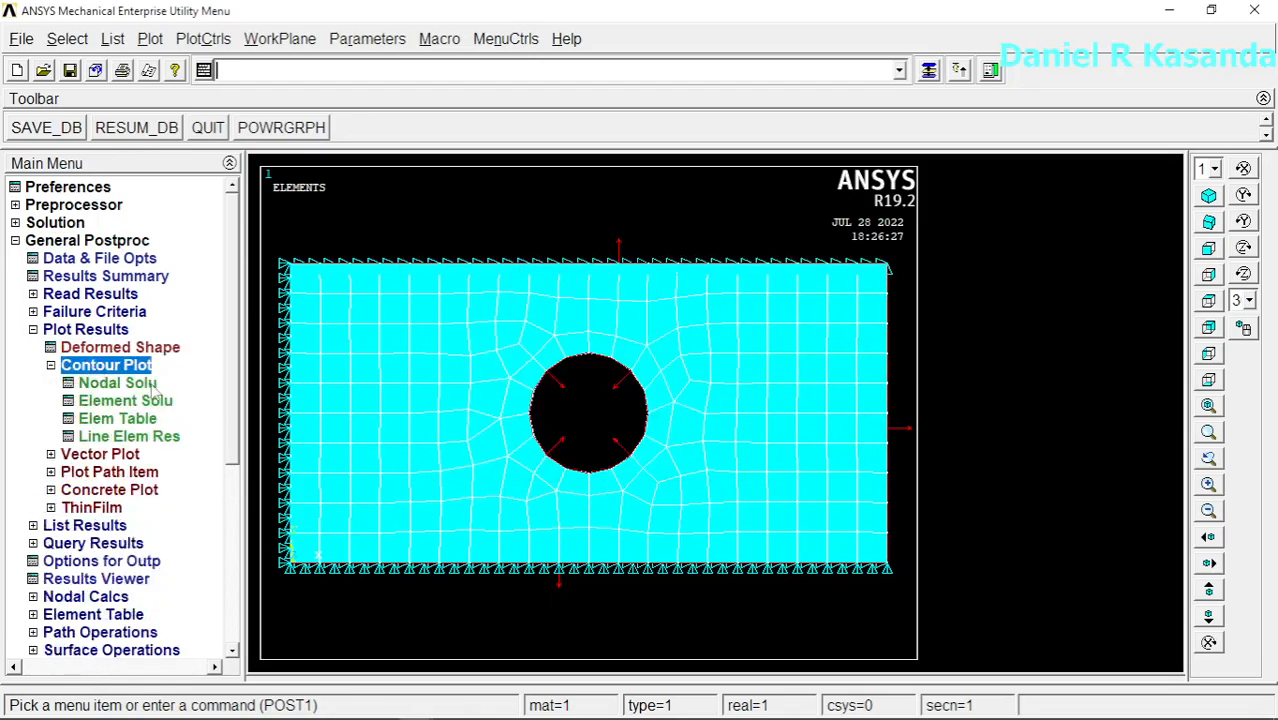
{"action": "left_click", "coordinate": [125, 386]}
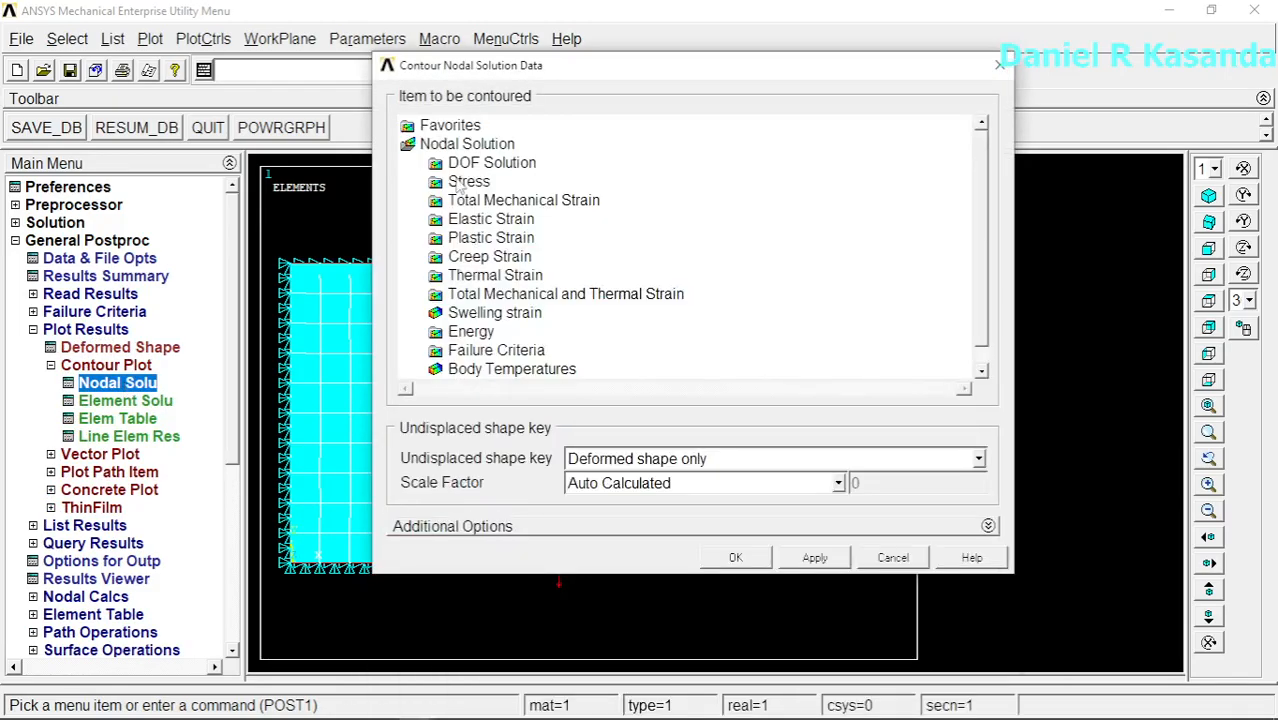
{"action": "double_click", "coordinate": [470, 183]}
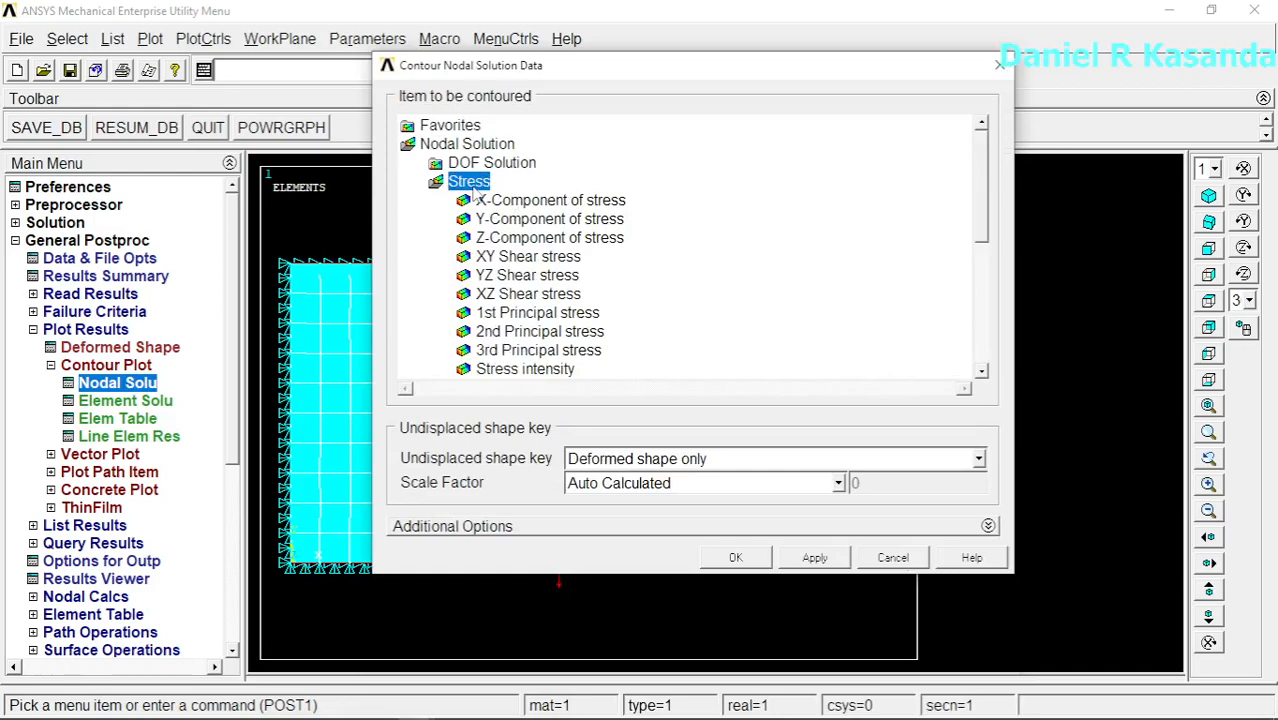
{"action": "left_click_drag", "start_coordinate": [983, 205], "coordinate": [993, 255]}
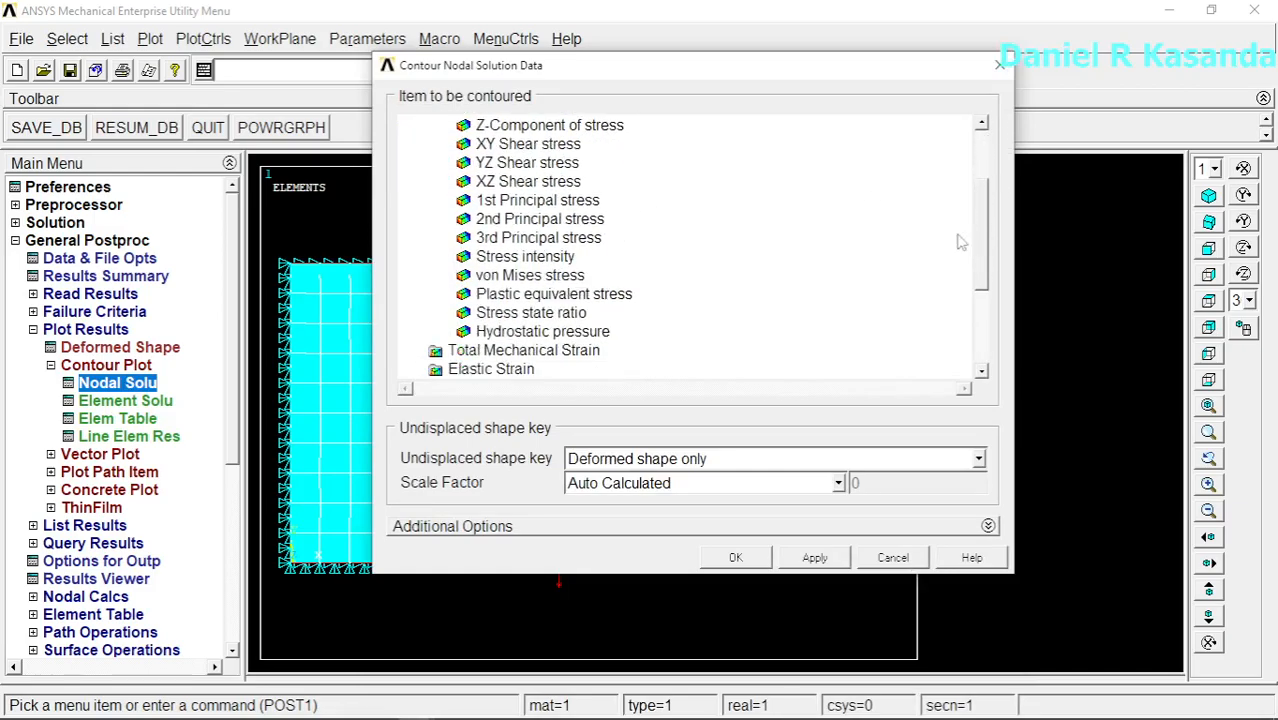
{"action": "left_click", "coordinate": [530, 278]}
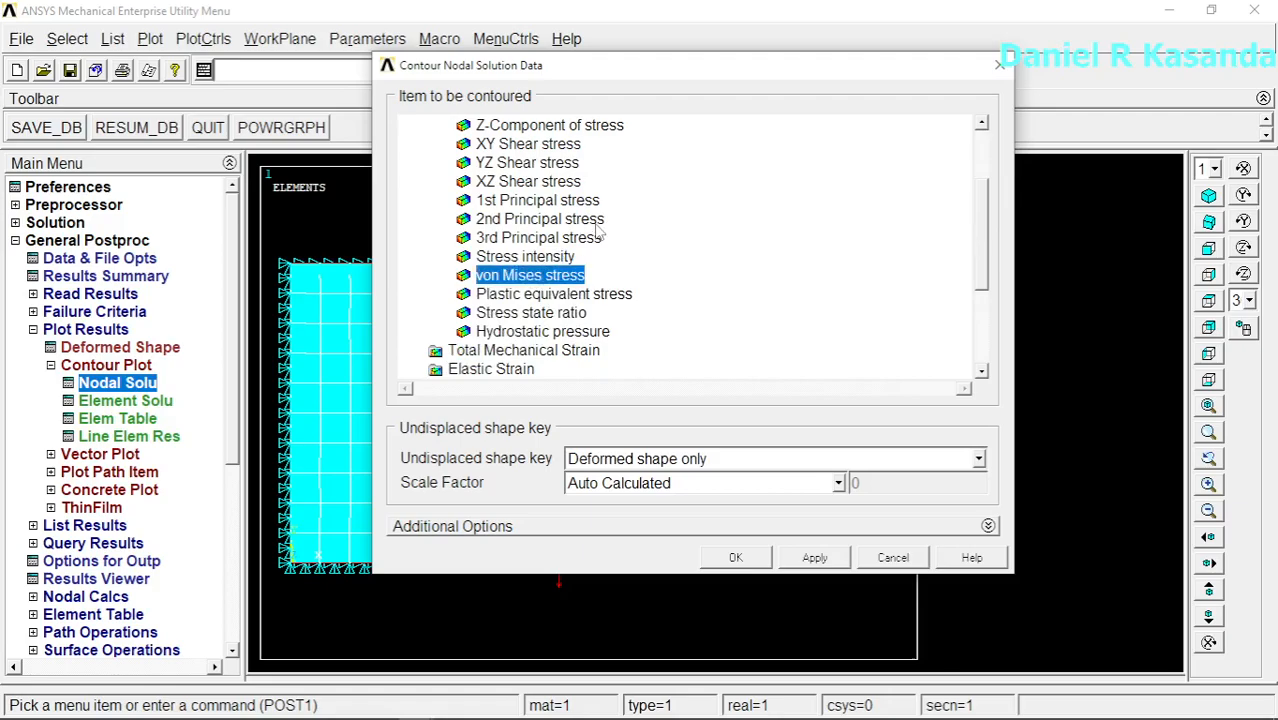
{"action": "left_click", "coordinate": [735, 557]}
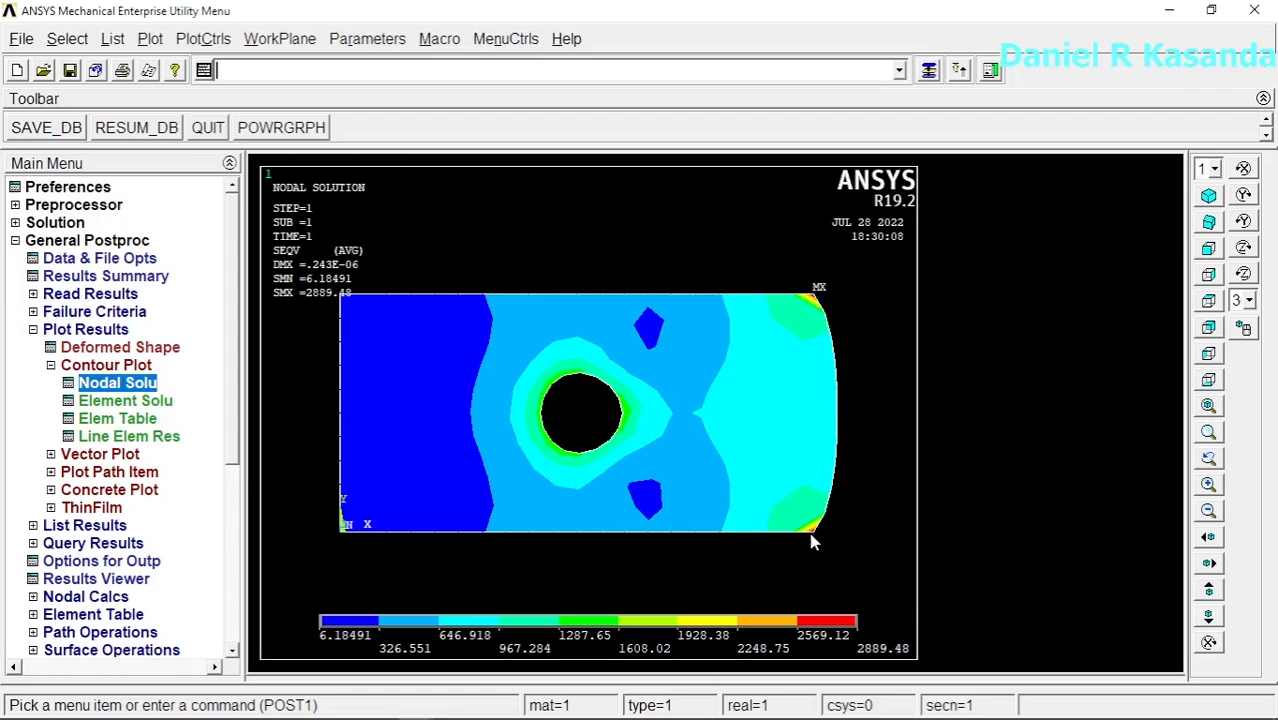
{"action": "left_click", "coordinate": [1208, 484]}
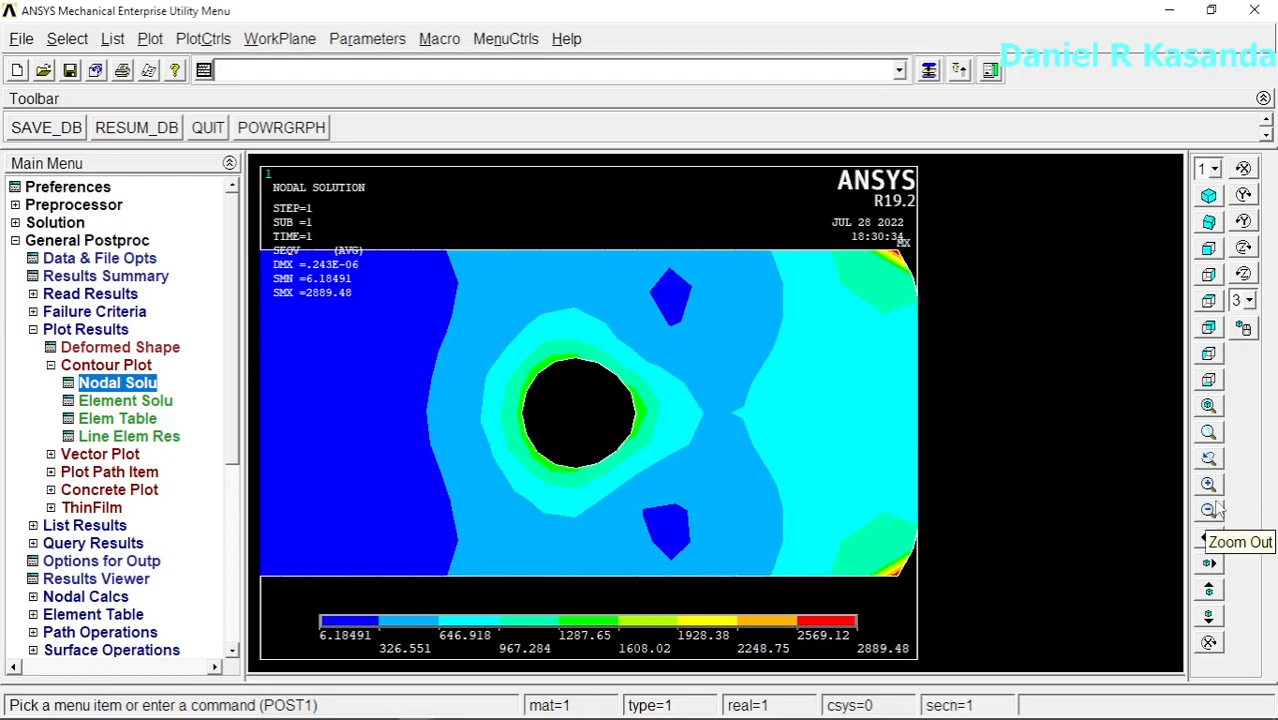
{"action": "left_click", "coordinate": [1209, 510]}
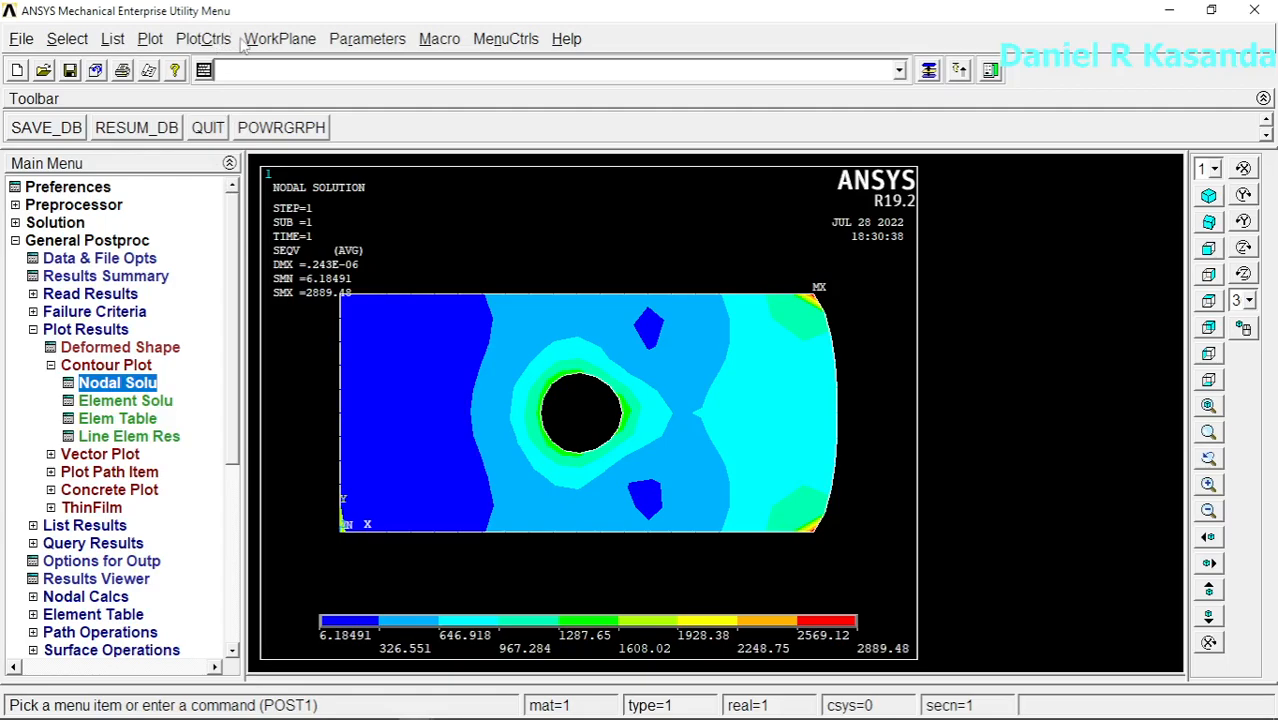
Step: Animate the plate's deformed shape together with the undeformed shape, using 10 frames and a 0.5-second time delay
{"action": "left_click", "coordinate": [205, 40]}
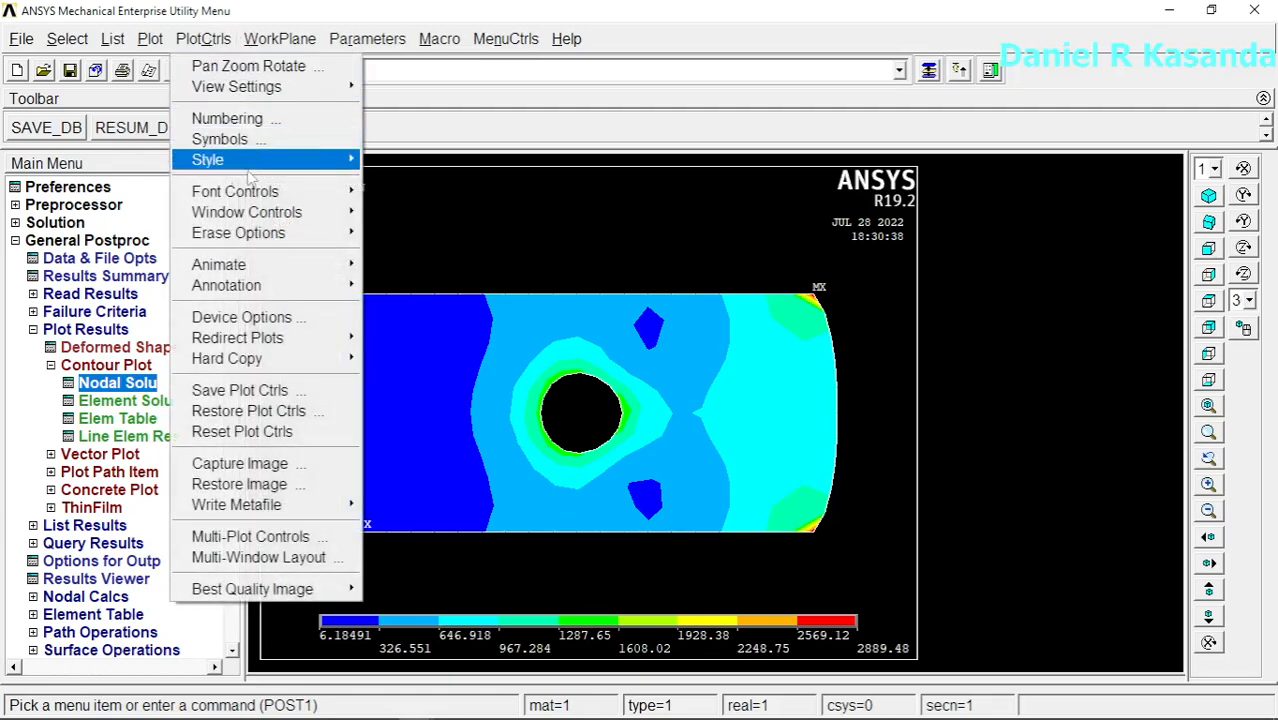
{"action": "mouse_move", "coordinate": [266, 263]}
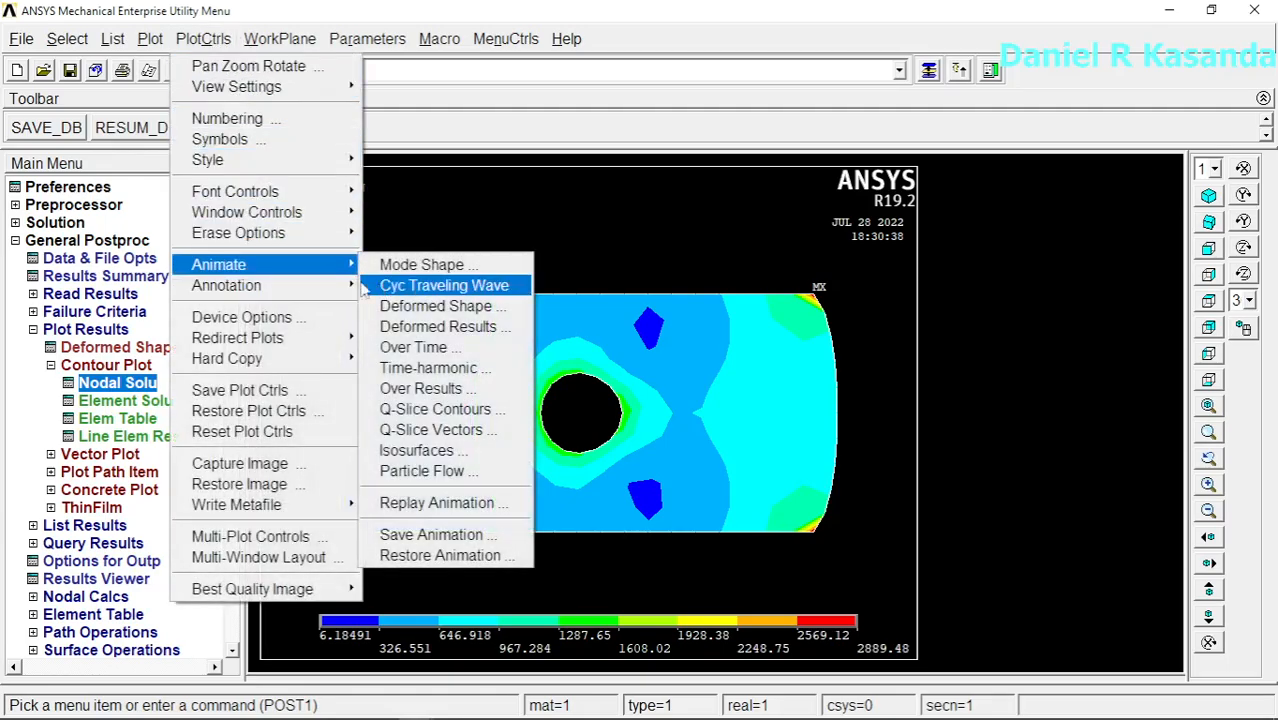
{"action": "left_click", "coordinate": [438, 309]}
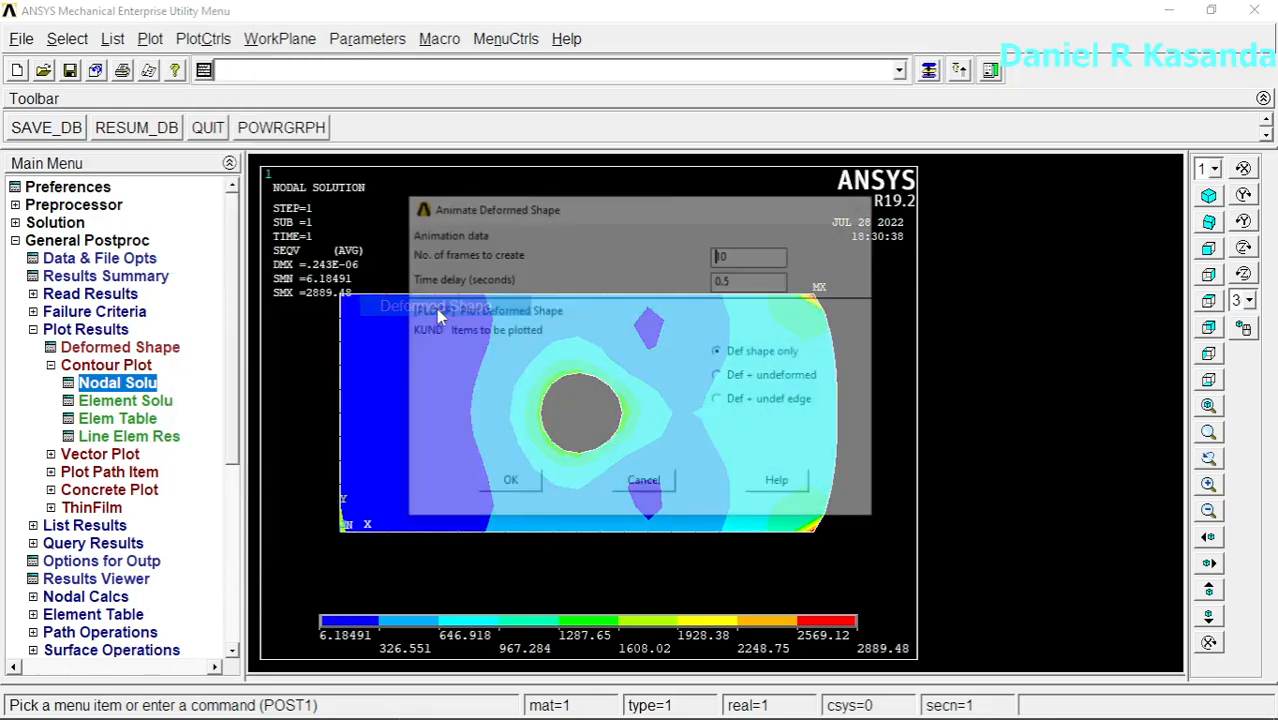
{"action": "left_click", "coordinate": [718, 376]}
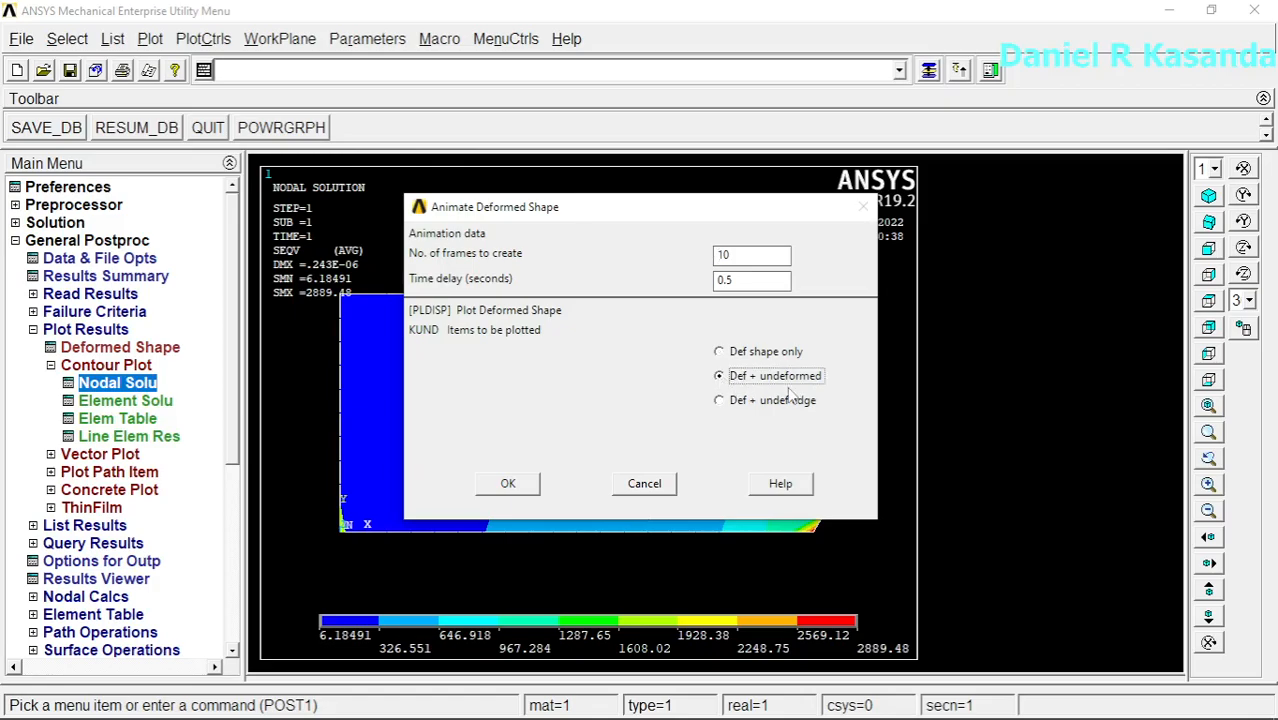
{"action": "left_click", "coordinate": [508, 483]}
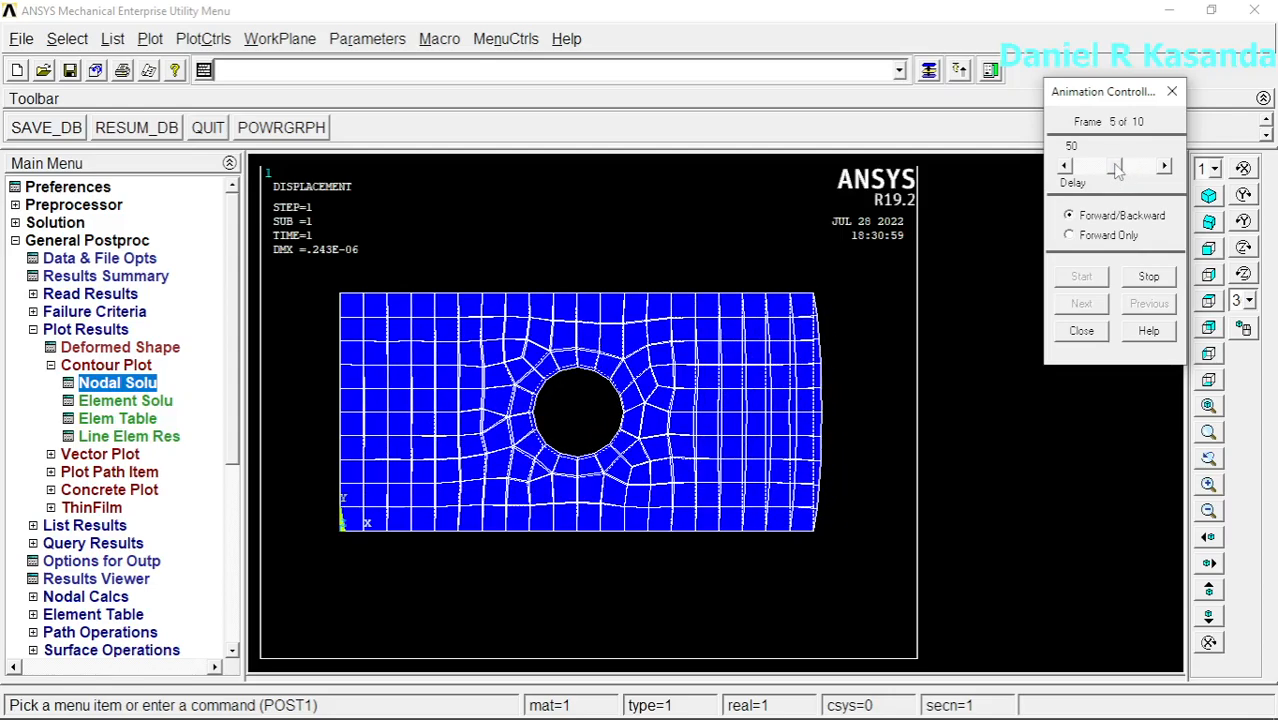
Step: Play the deformation animation at delays of 0 and 100, stop and restart it, and close the animation controller
{"action": "left_click_drag", "start_coordinate": [1117, 170], "coordinate": [1082, 178]}
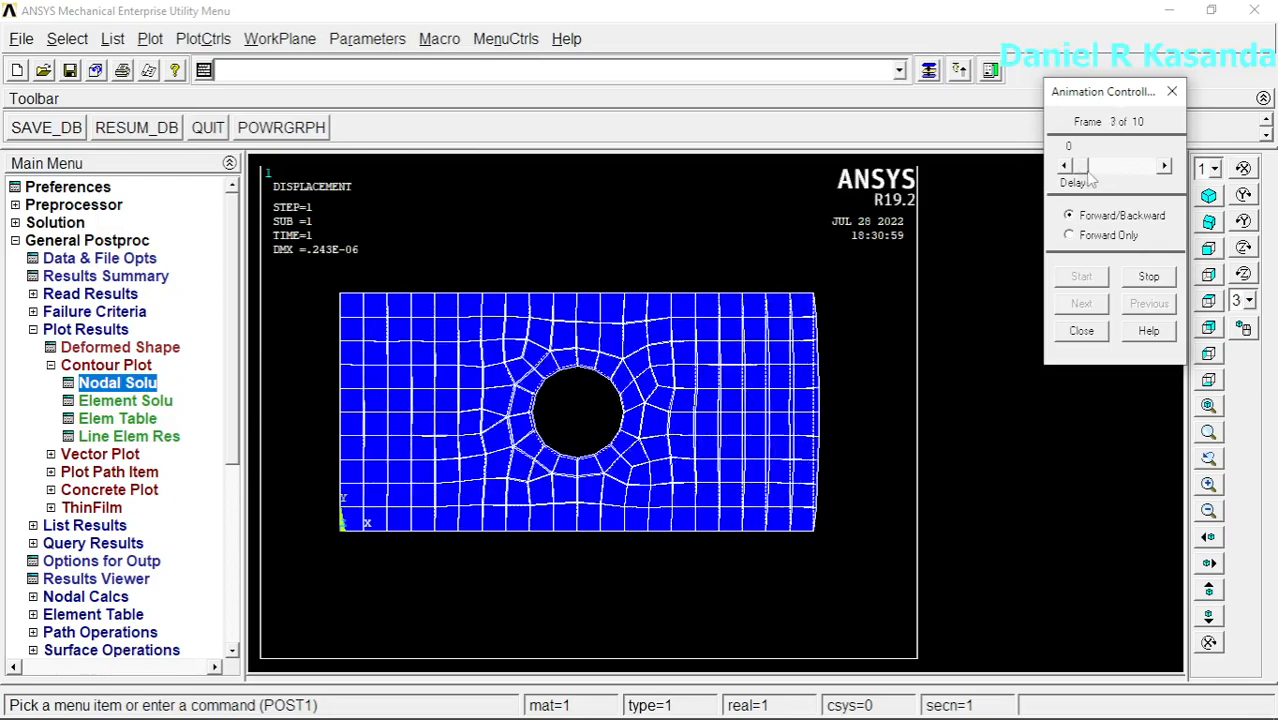
{"action": "left_click_drag", "start_coordinate": [1082, 175], "coordinate": [1152, 178]}
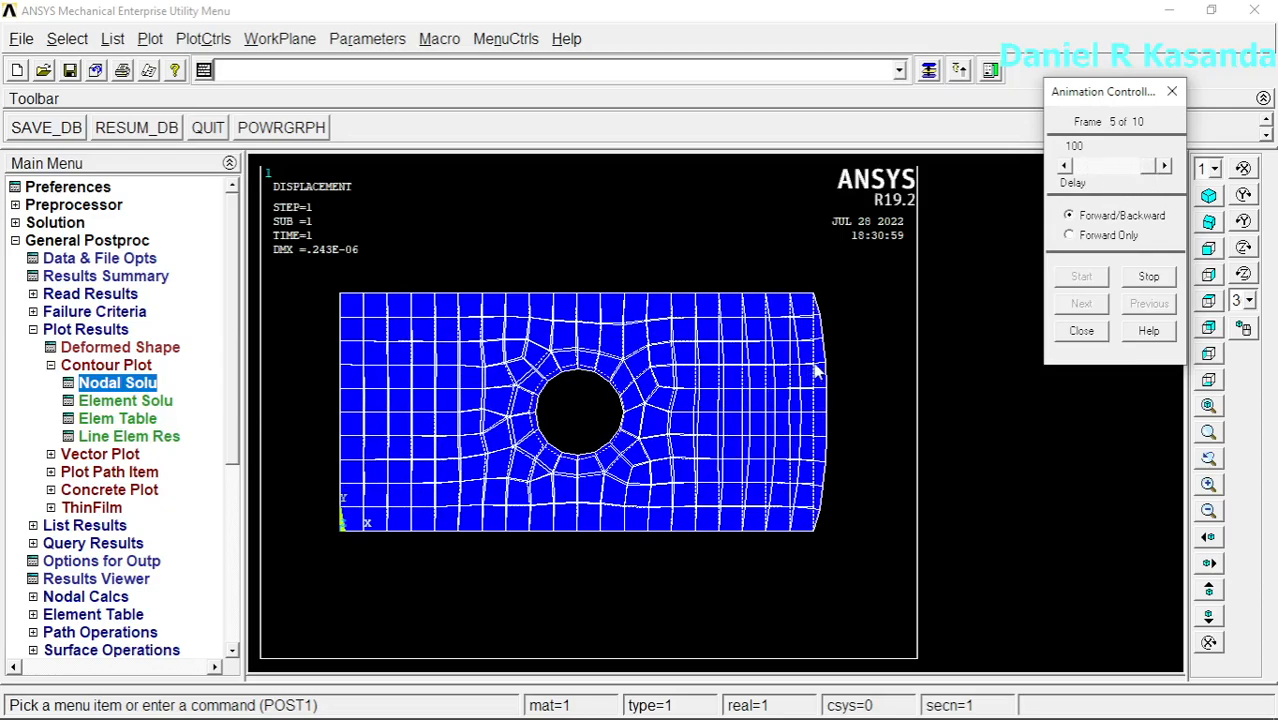
{"action": "left_click", "coordinate": [1148, 280]}
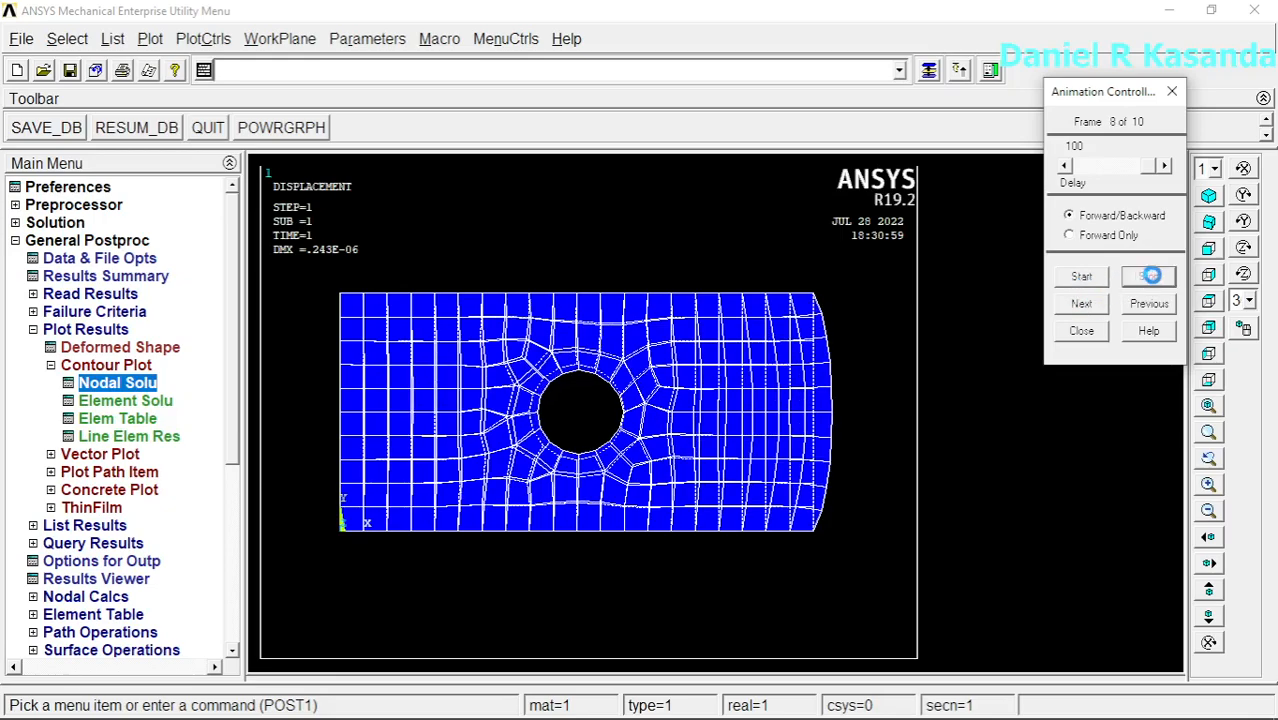
{"action": "left_click", "coordinate": [1084, 278]}
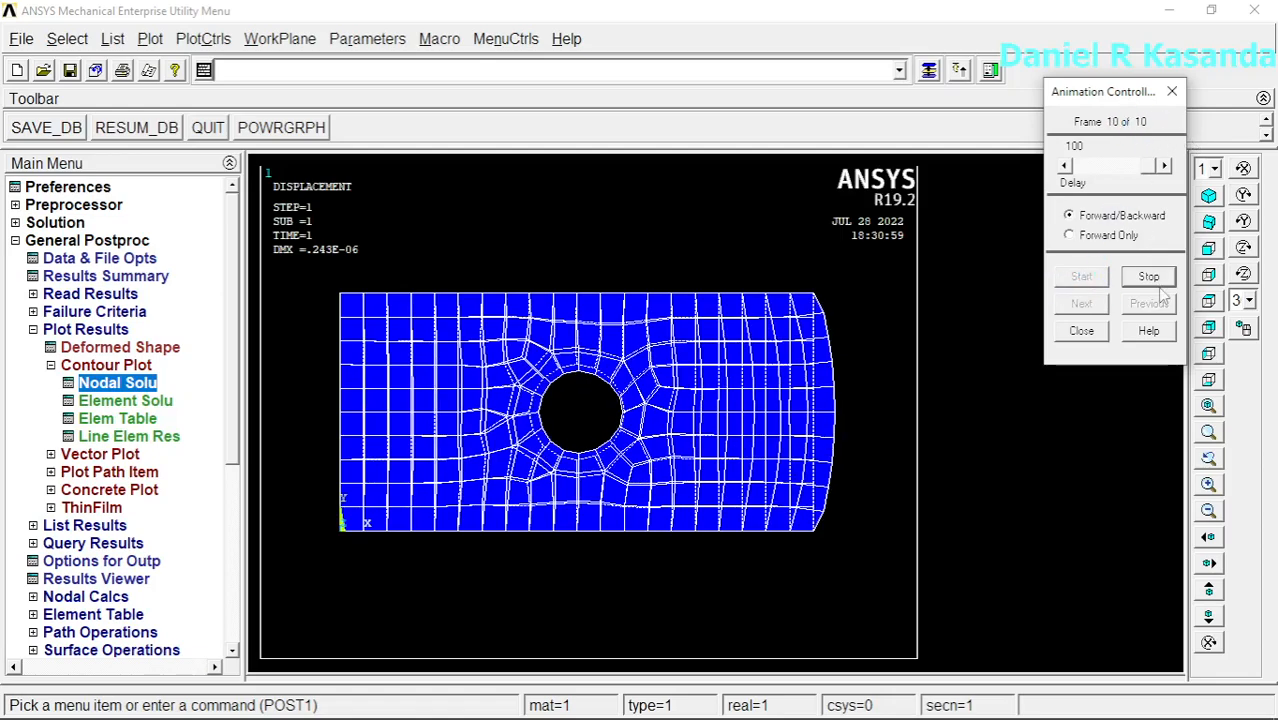
{"action": "left_click", "coordinate": [1082, 331]}
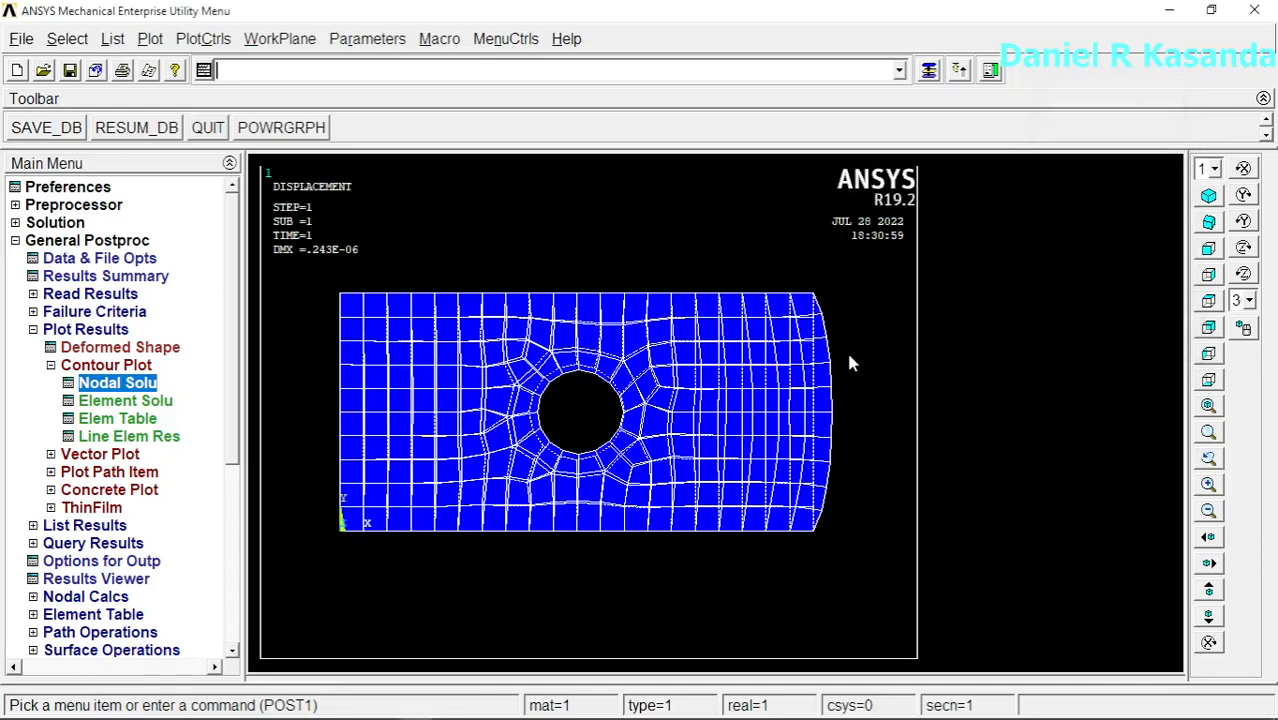